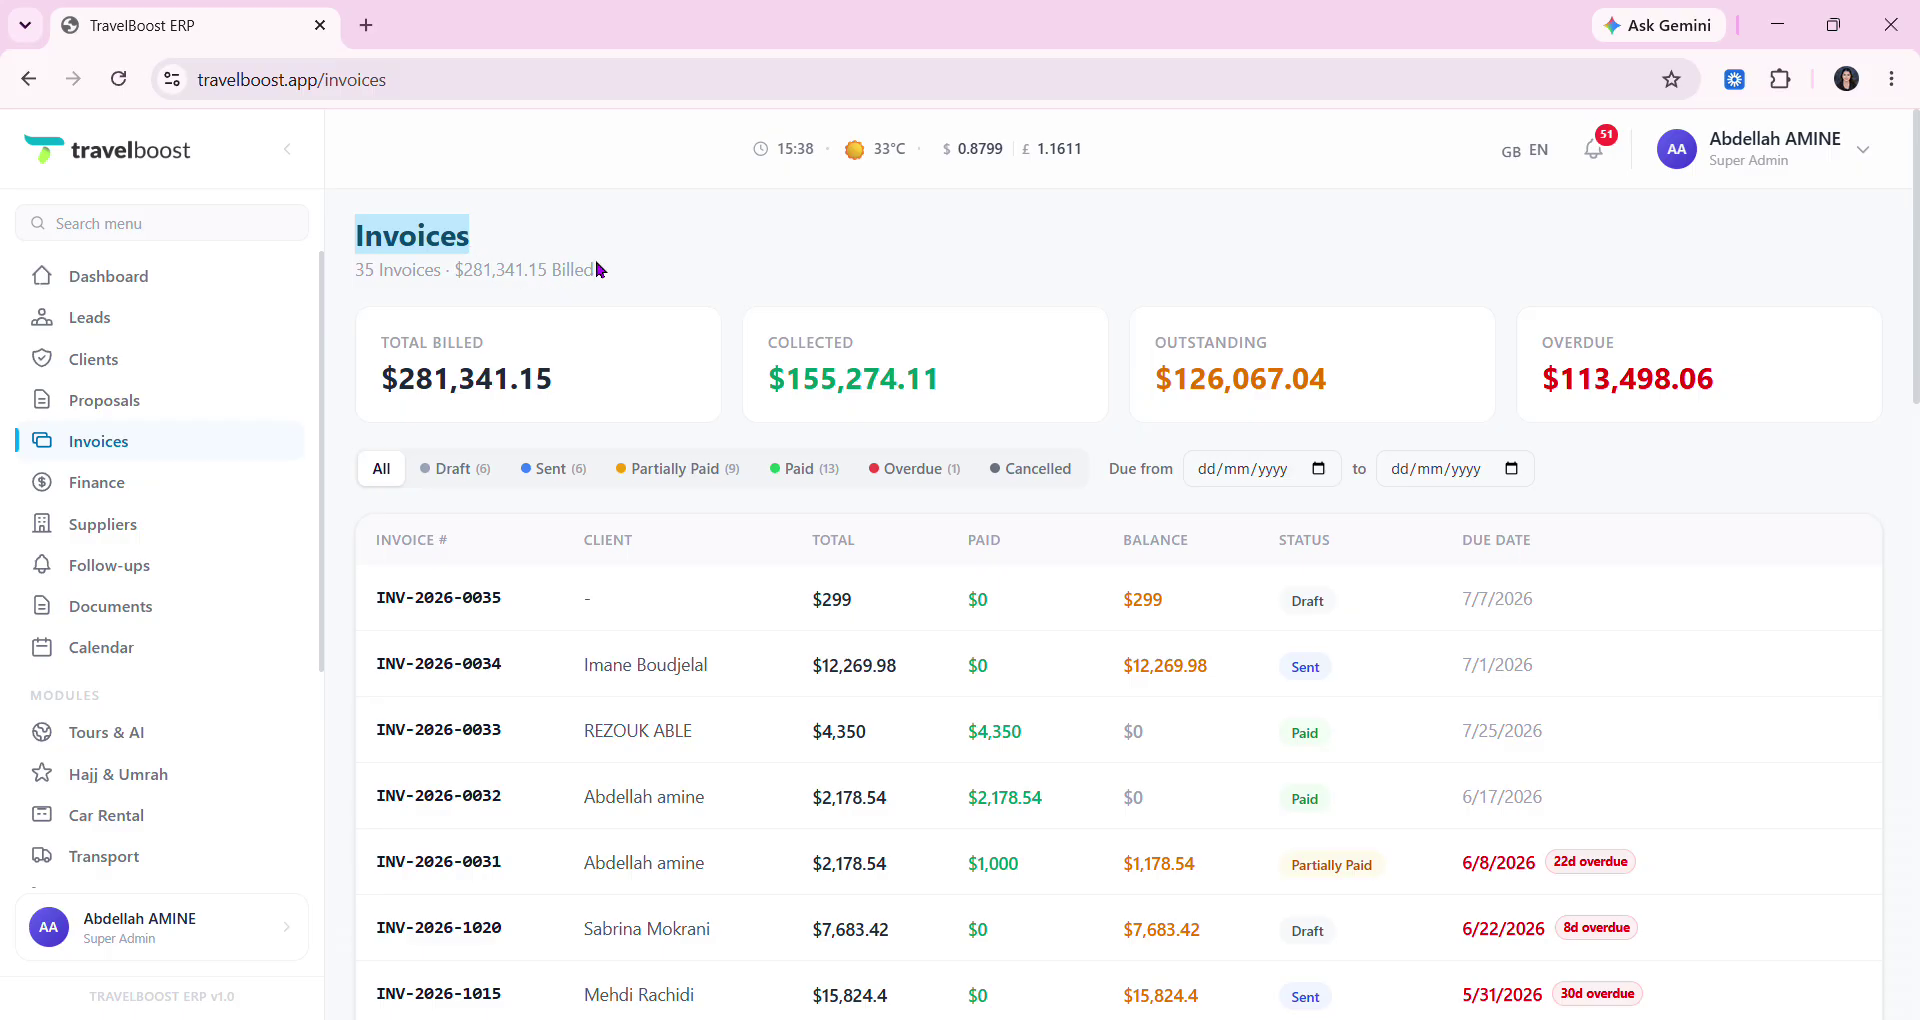
- Open the accepted proposal "Disneyland & Parijs Juni 1N/2D" from the proposals list
click(673, 240)
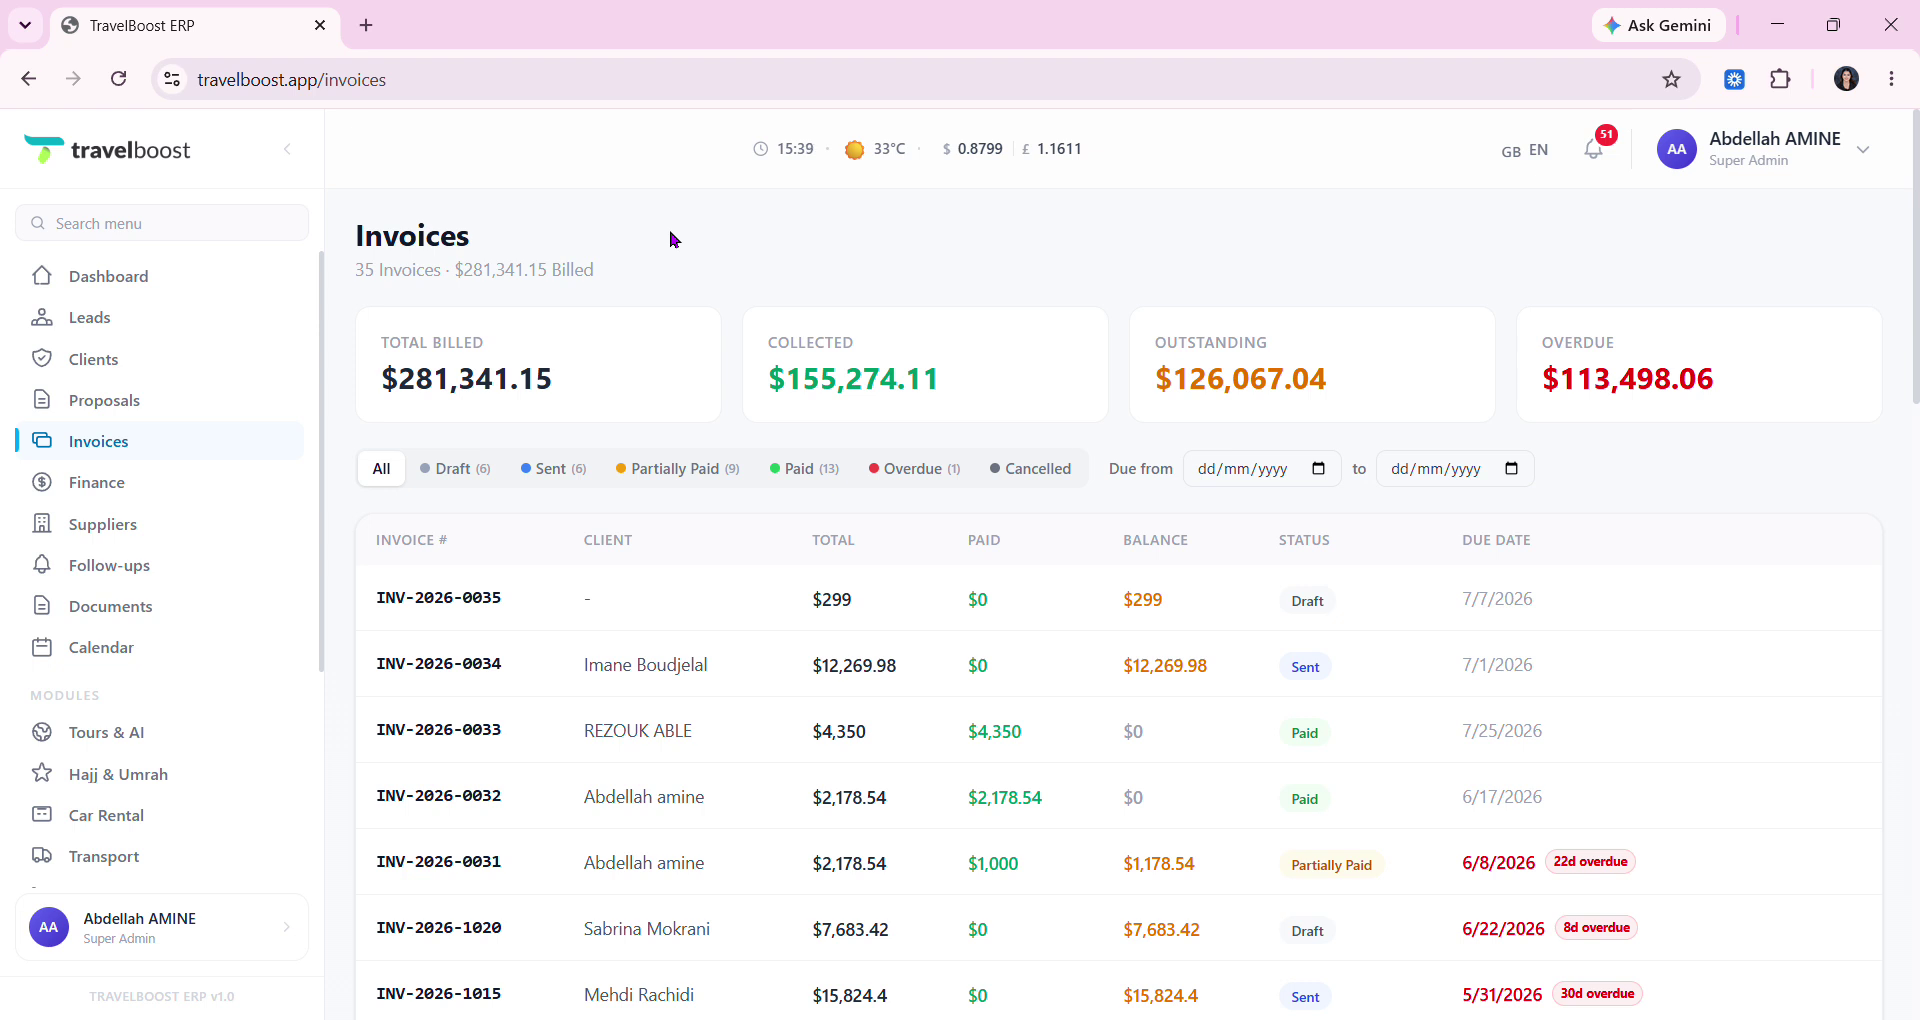
click(150, 408)
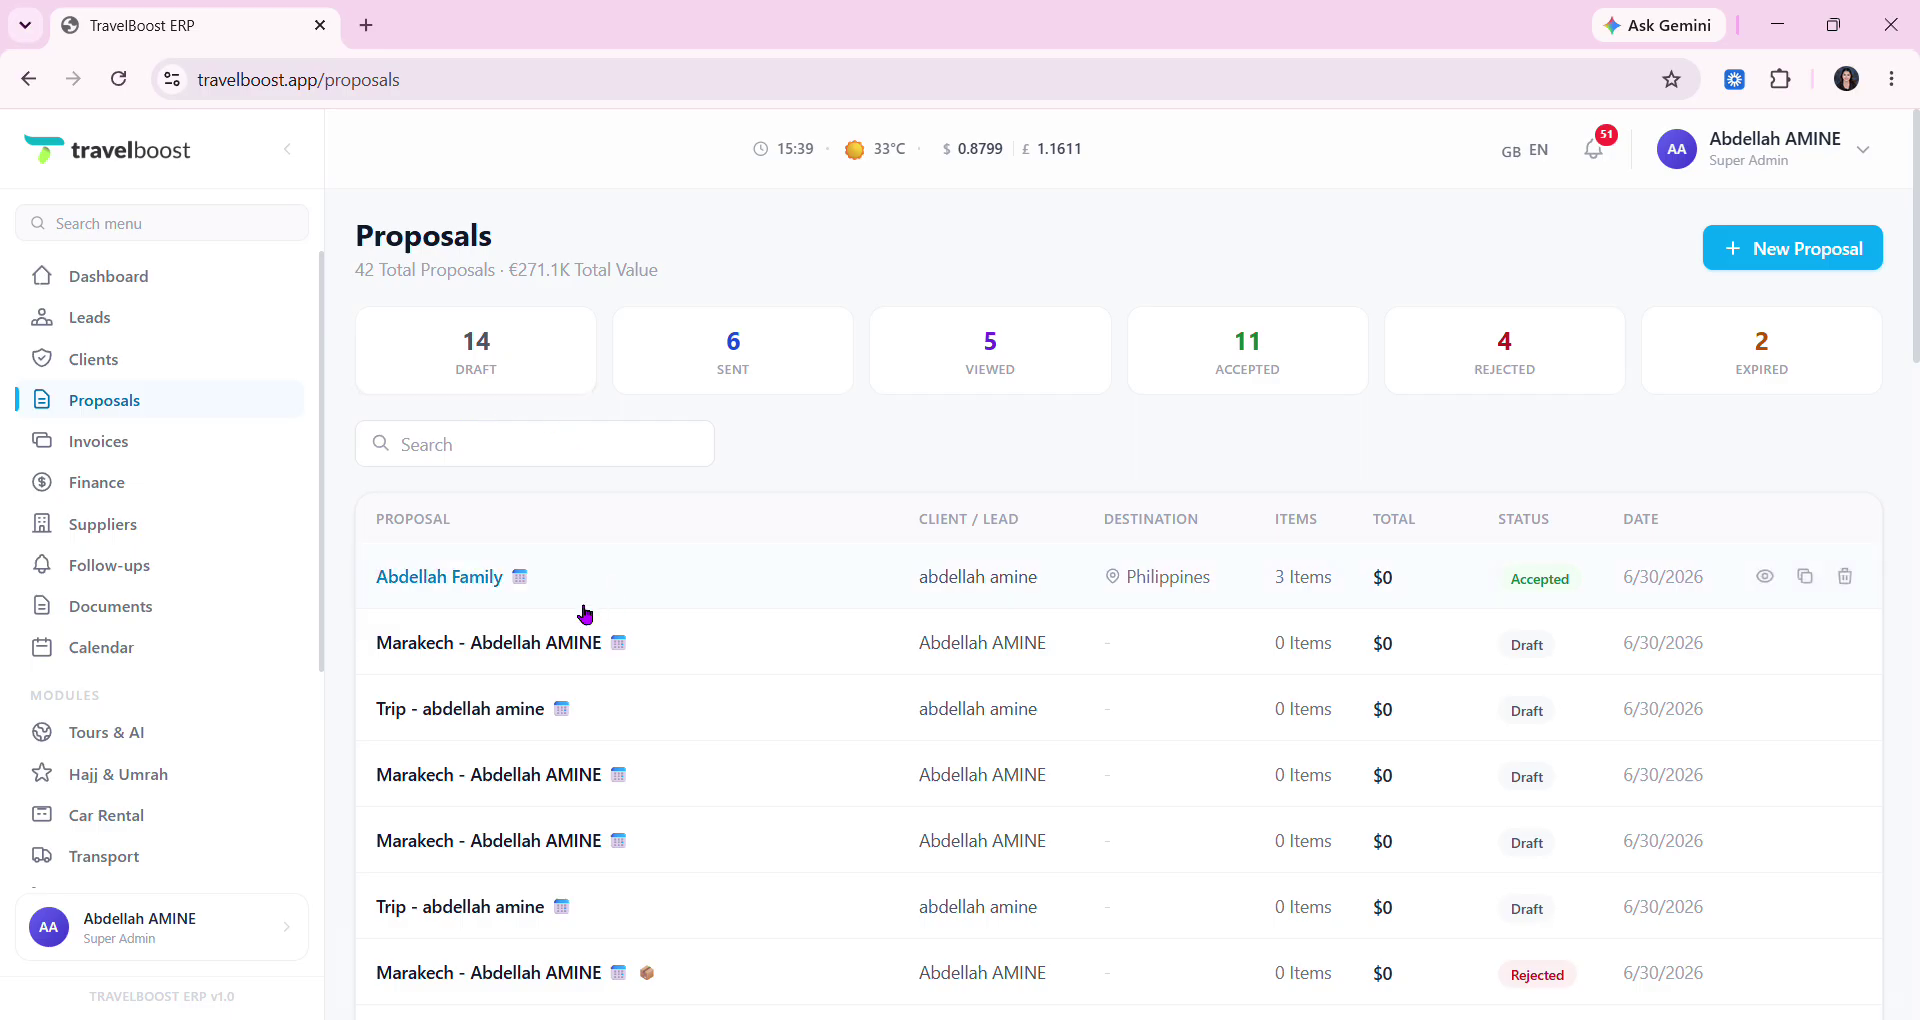
scroll(643, 776, down, 3)
scroll(643, 776, down, 4)
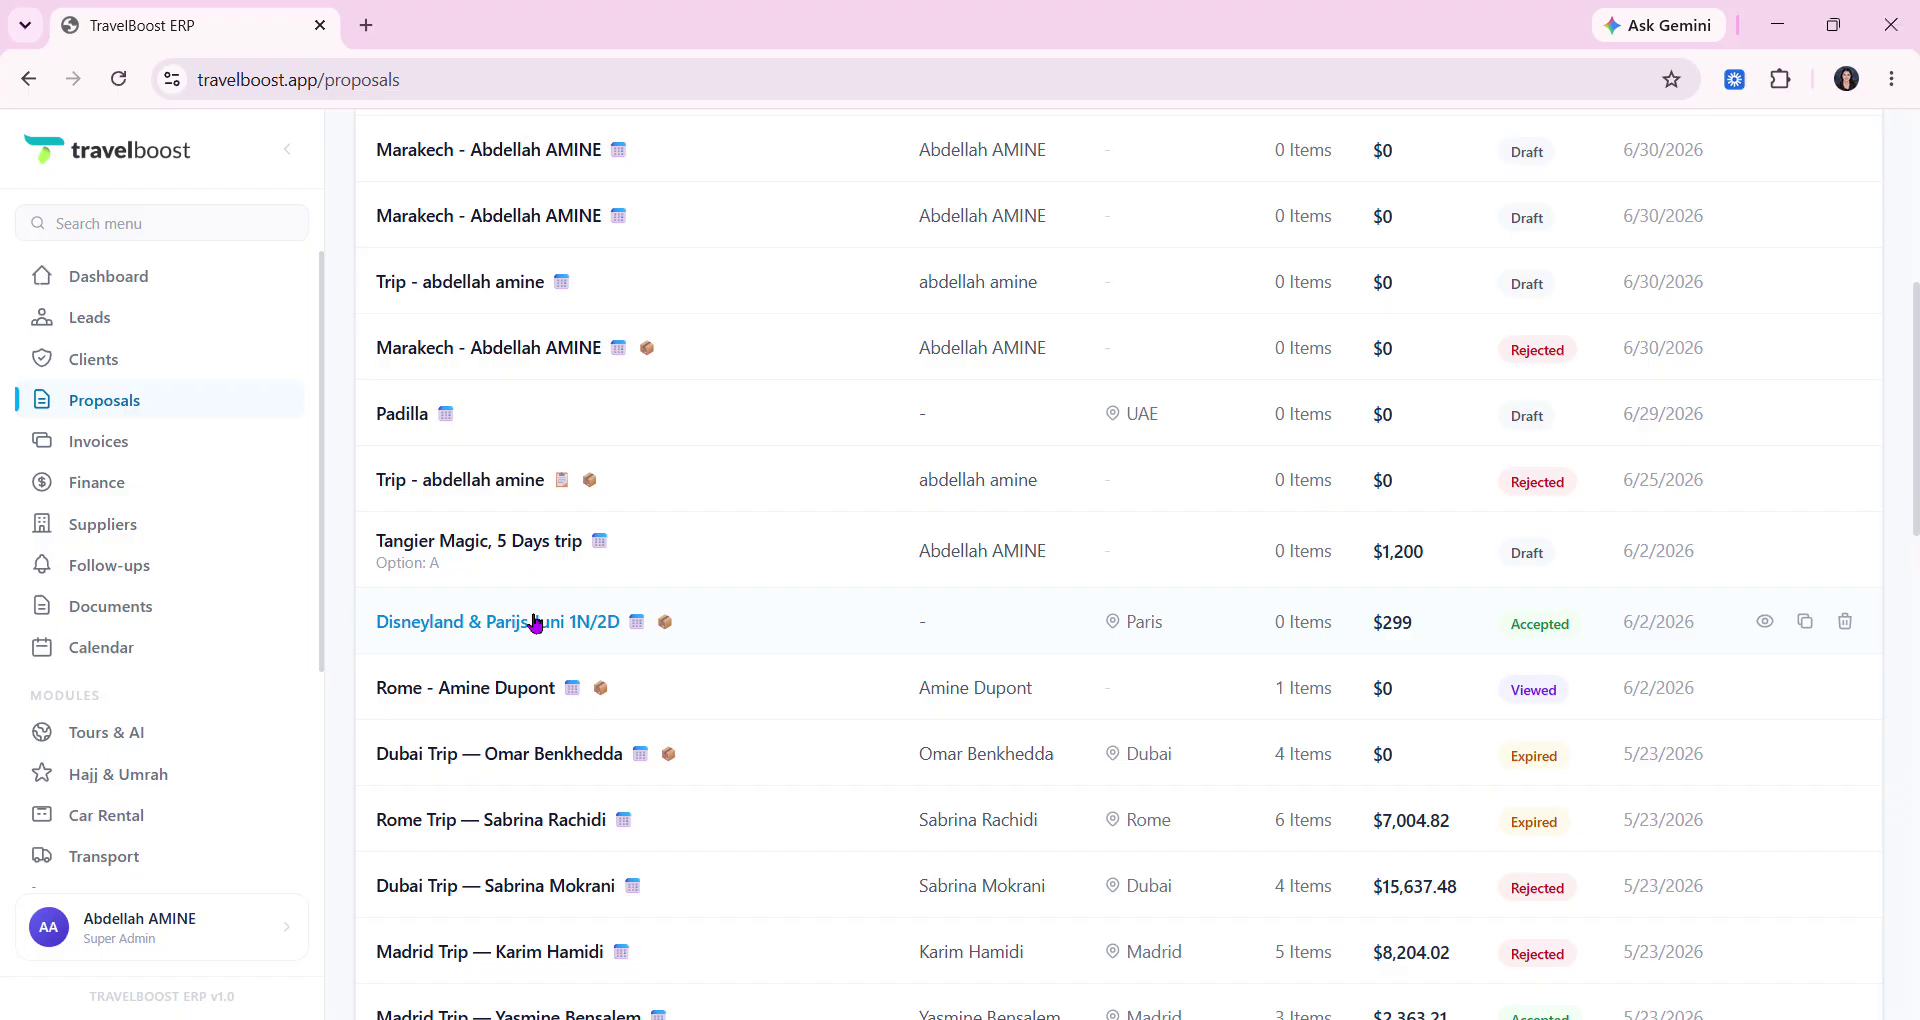
click(553, 646)
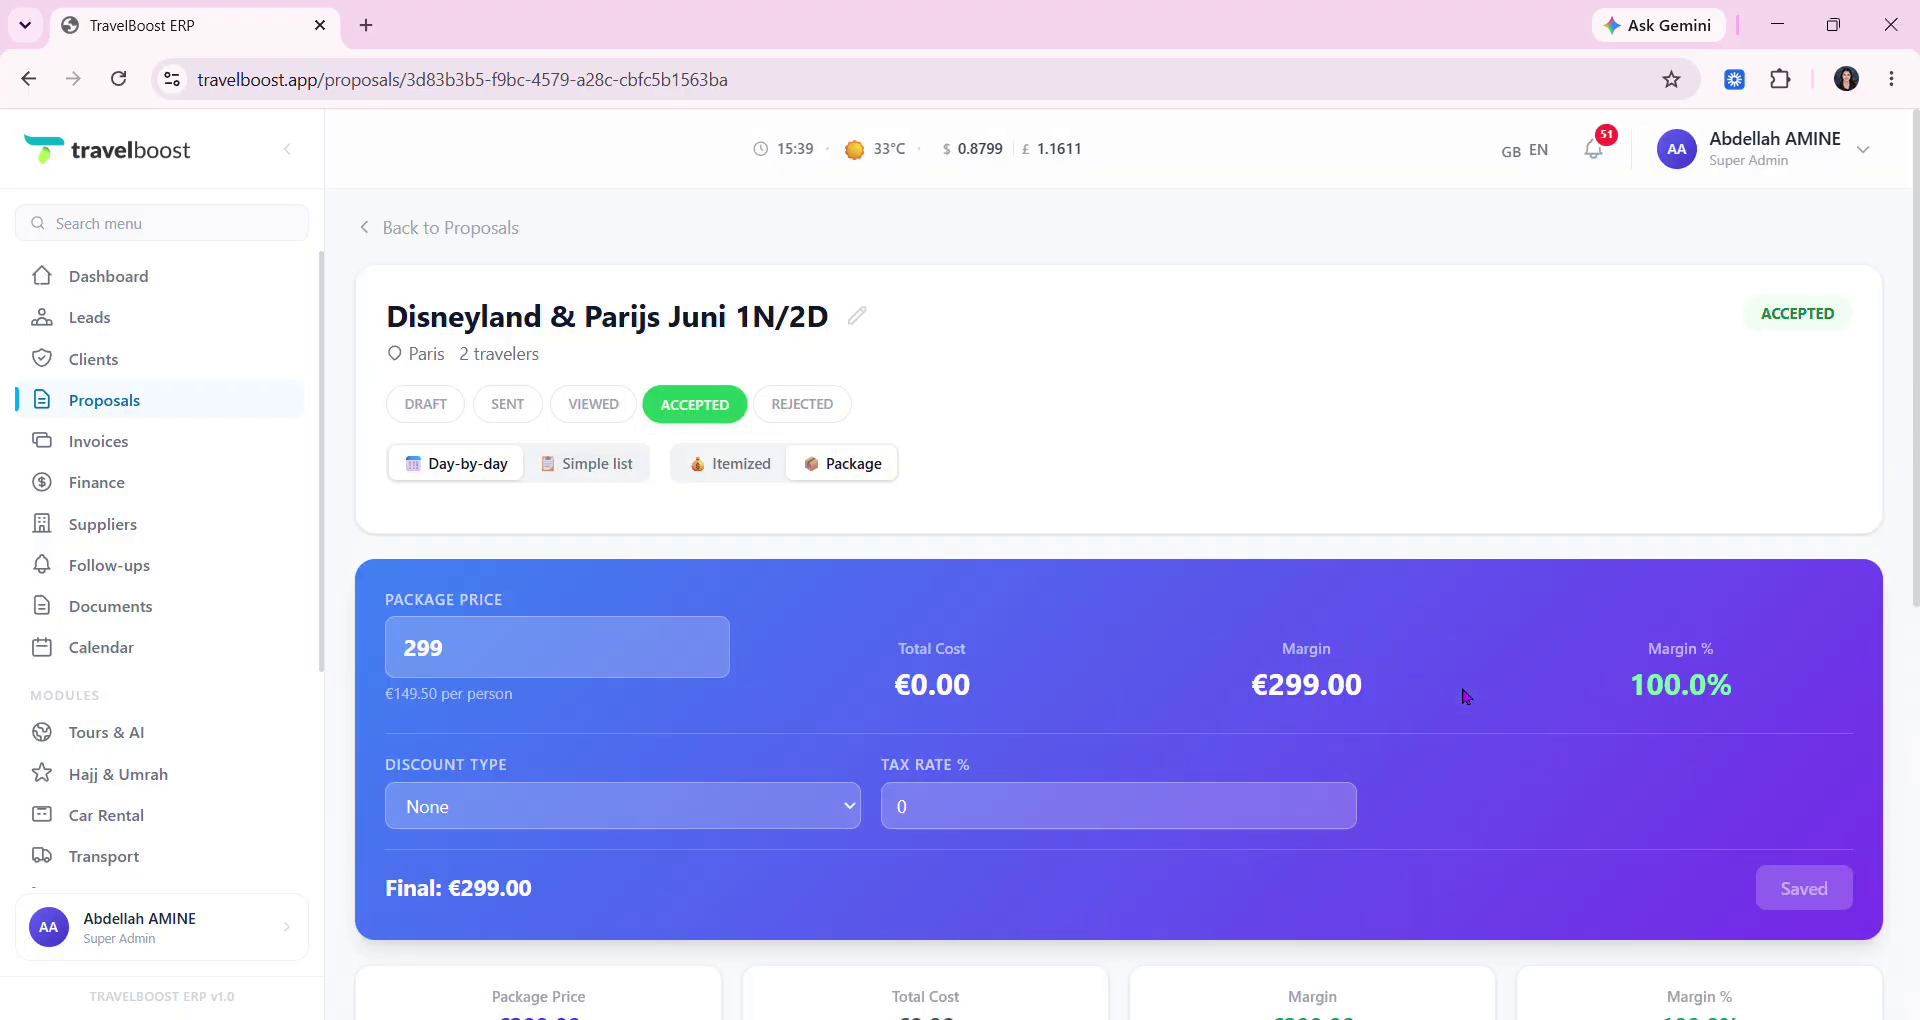
- Generate an invoice from the Disneyland & Parijs proposal with a due date of 10/07/2026
scroll(900, 500, down, 5)
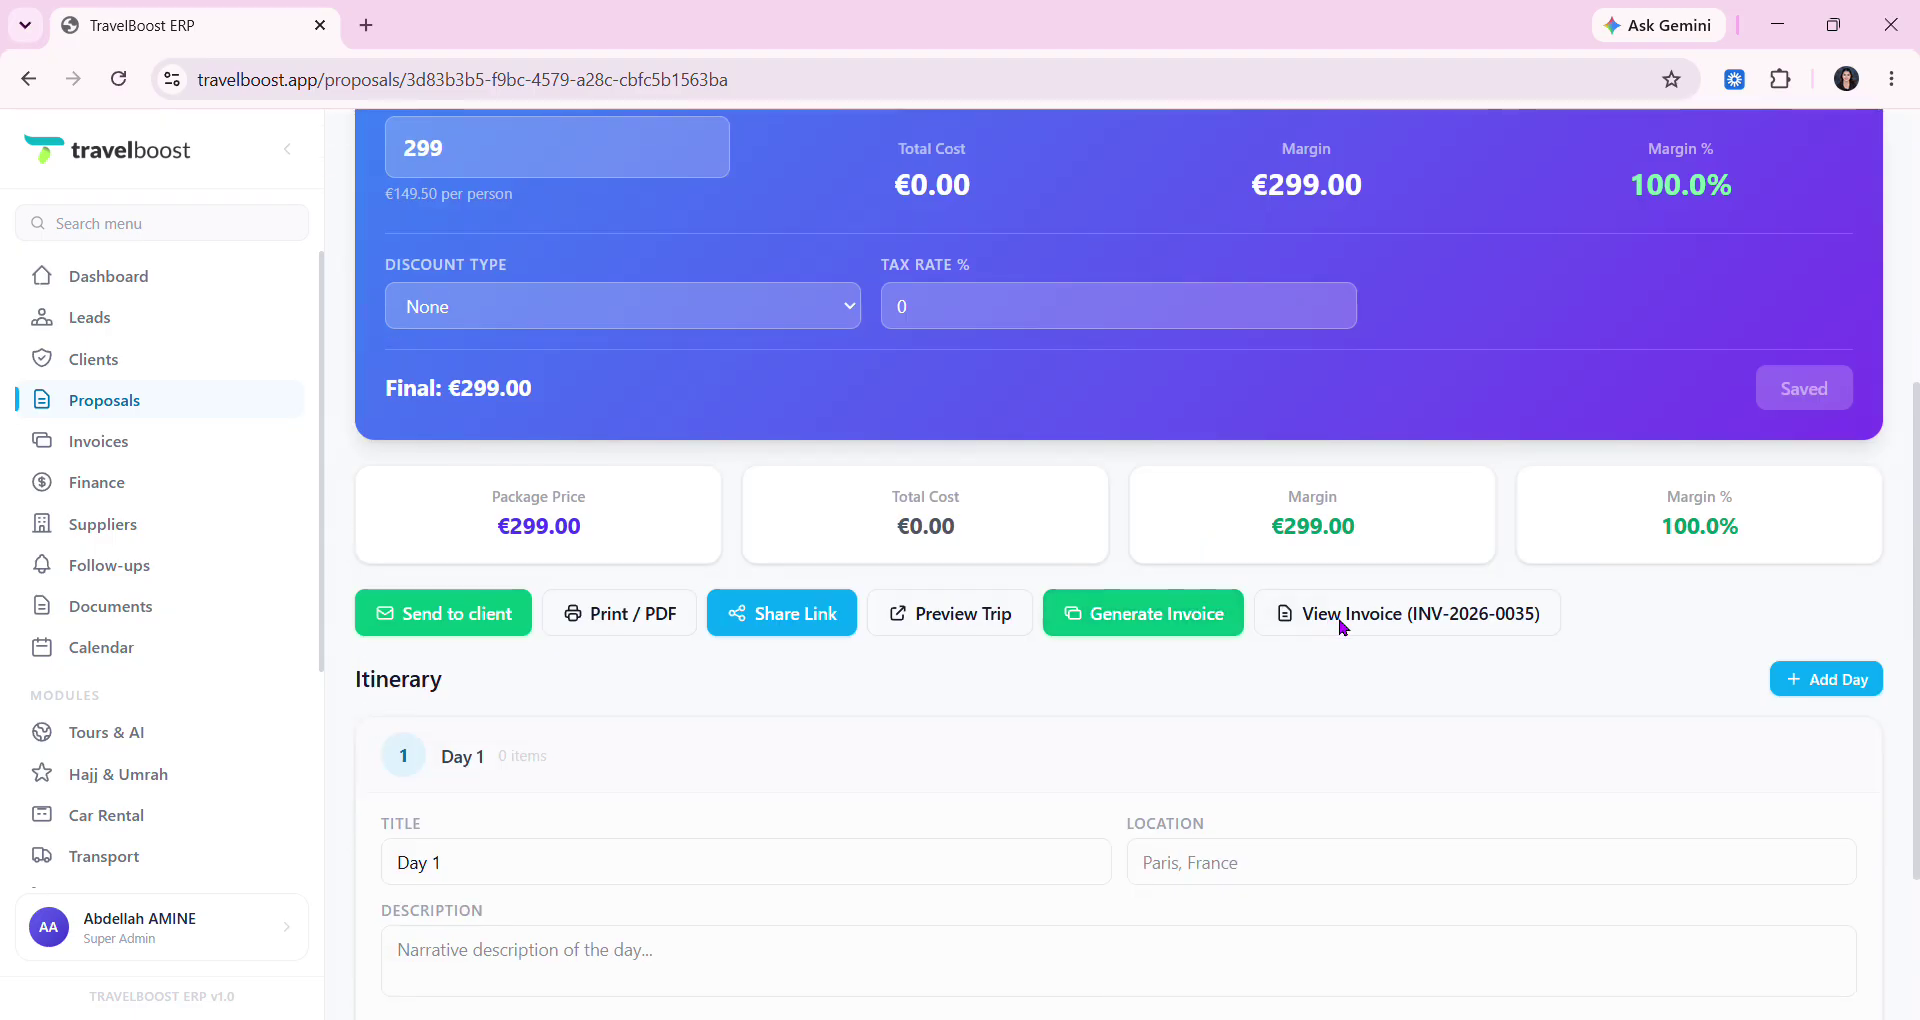
click(1205, 623)
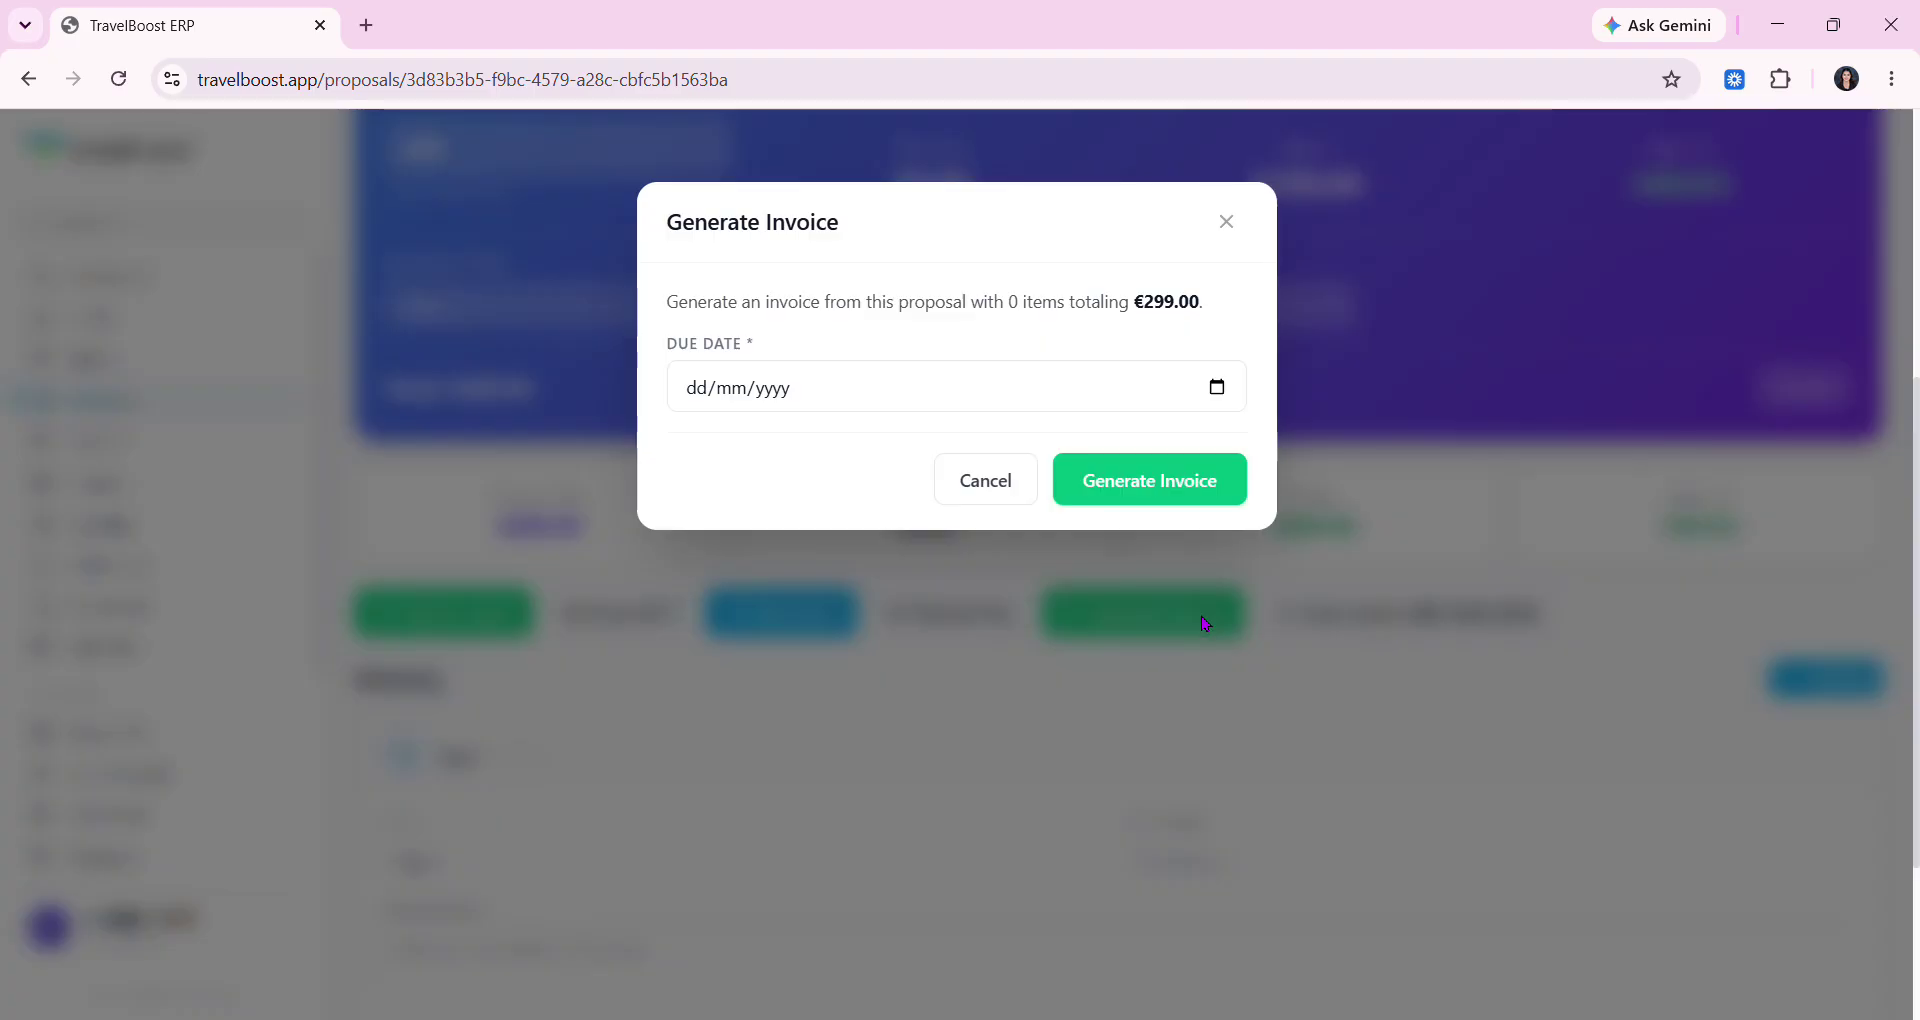
click(855, 395)
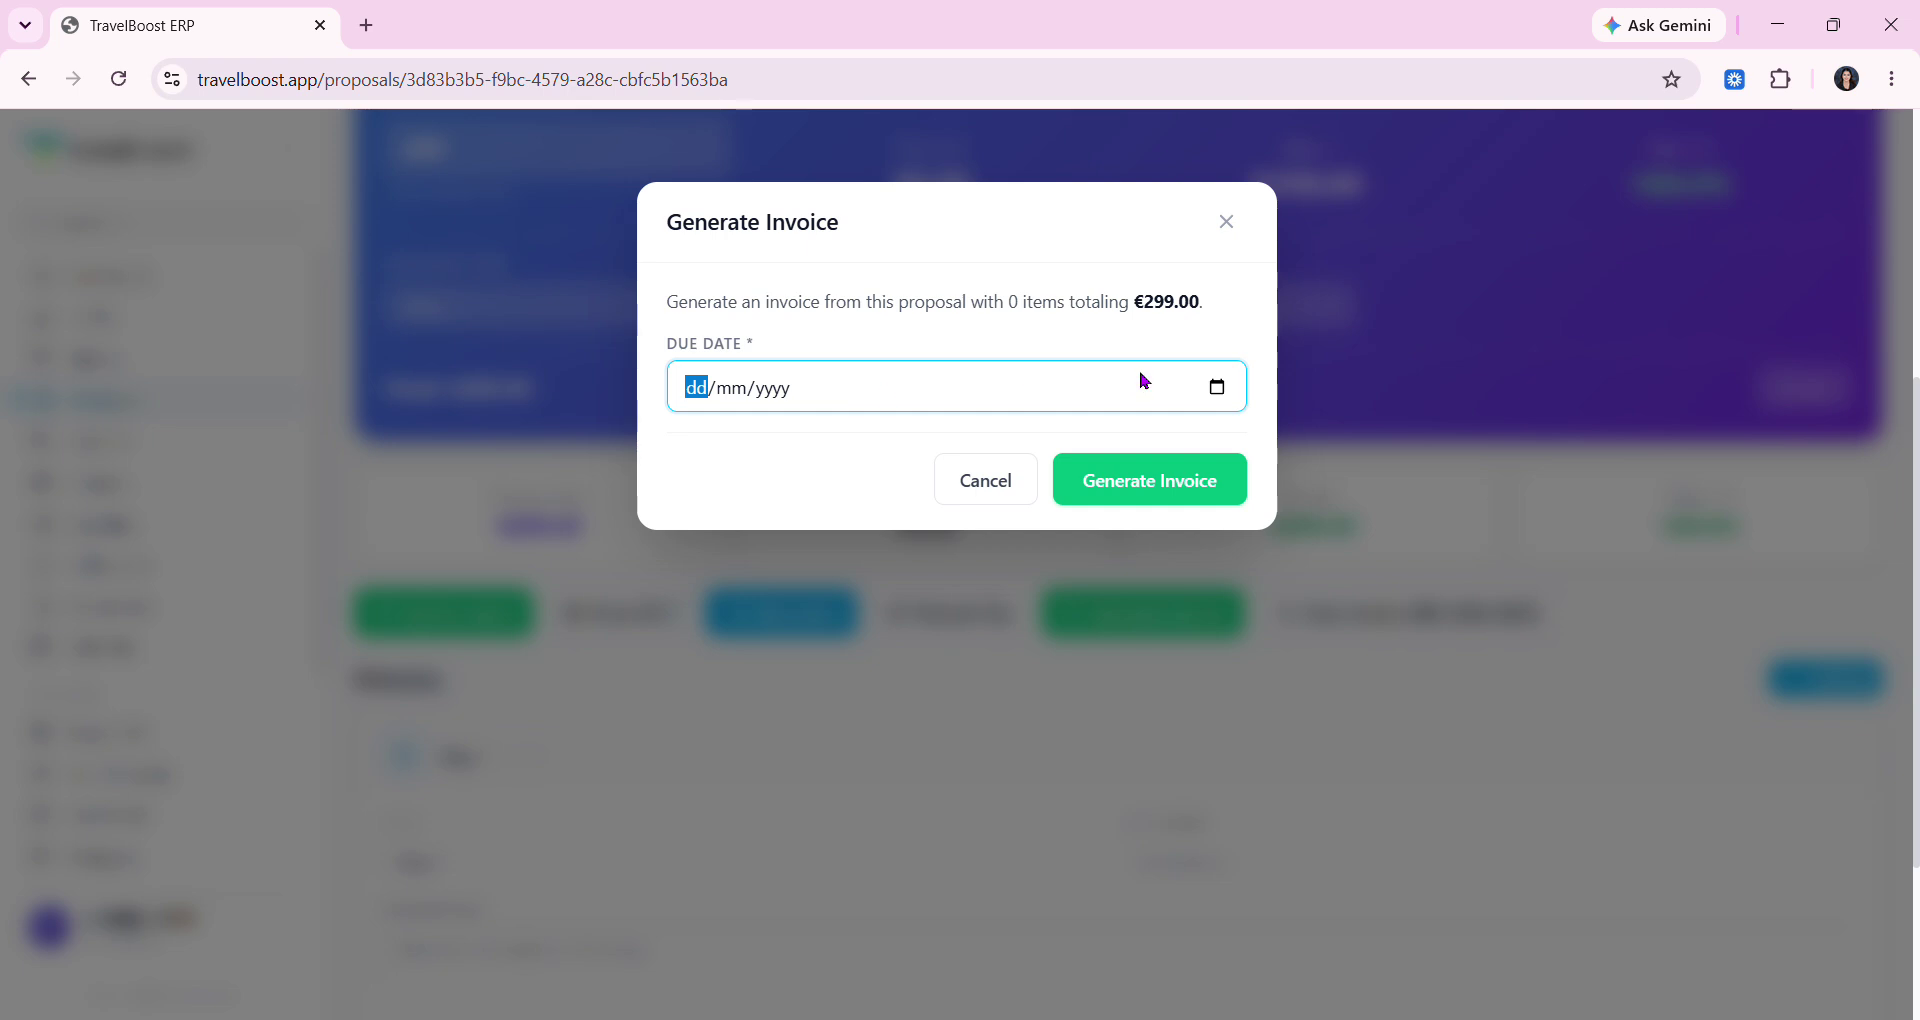
click(1218, 389)
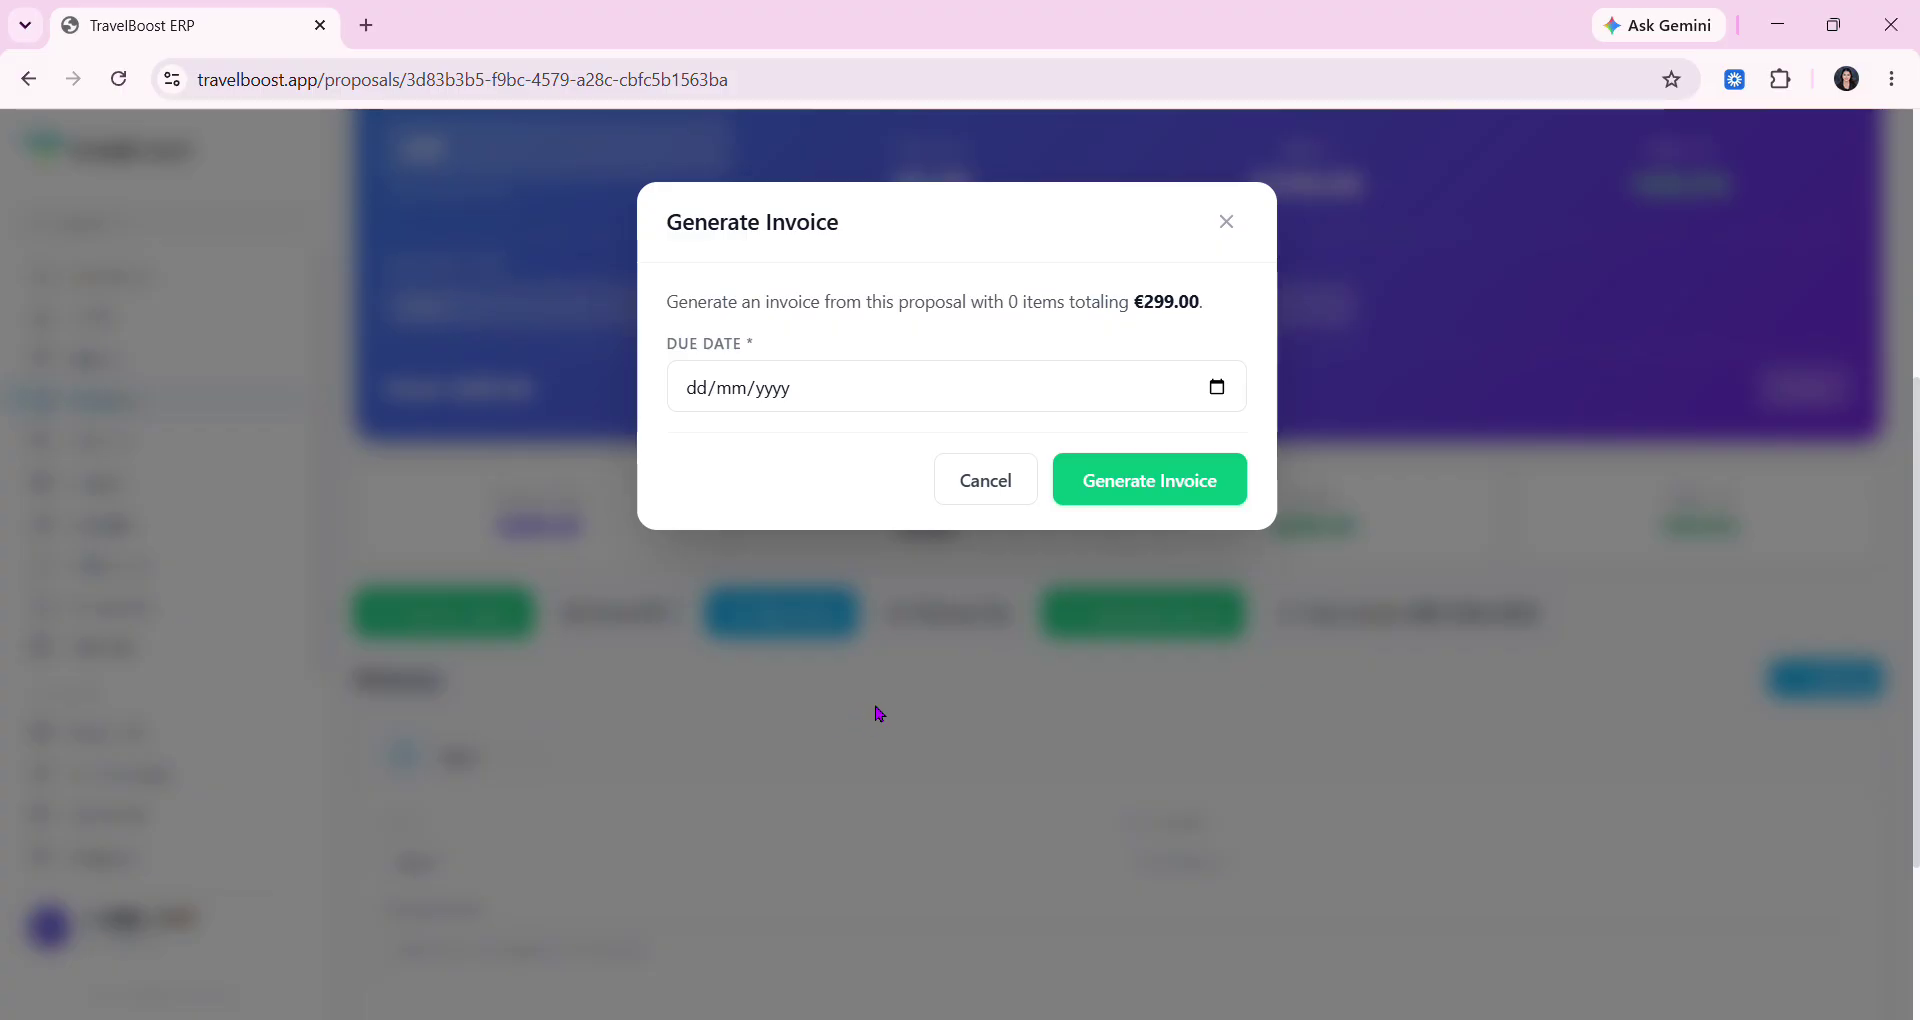
text(10072026)
click(1180, 482)
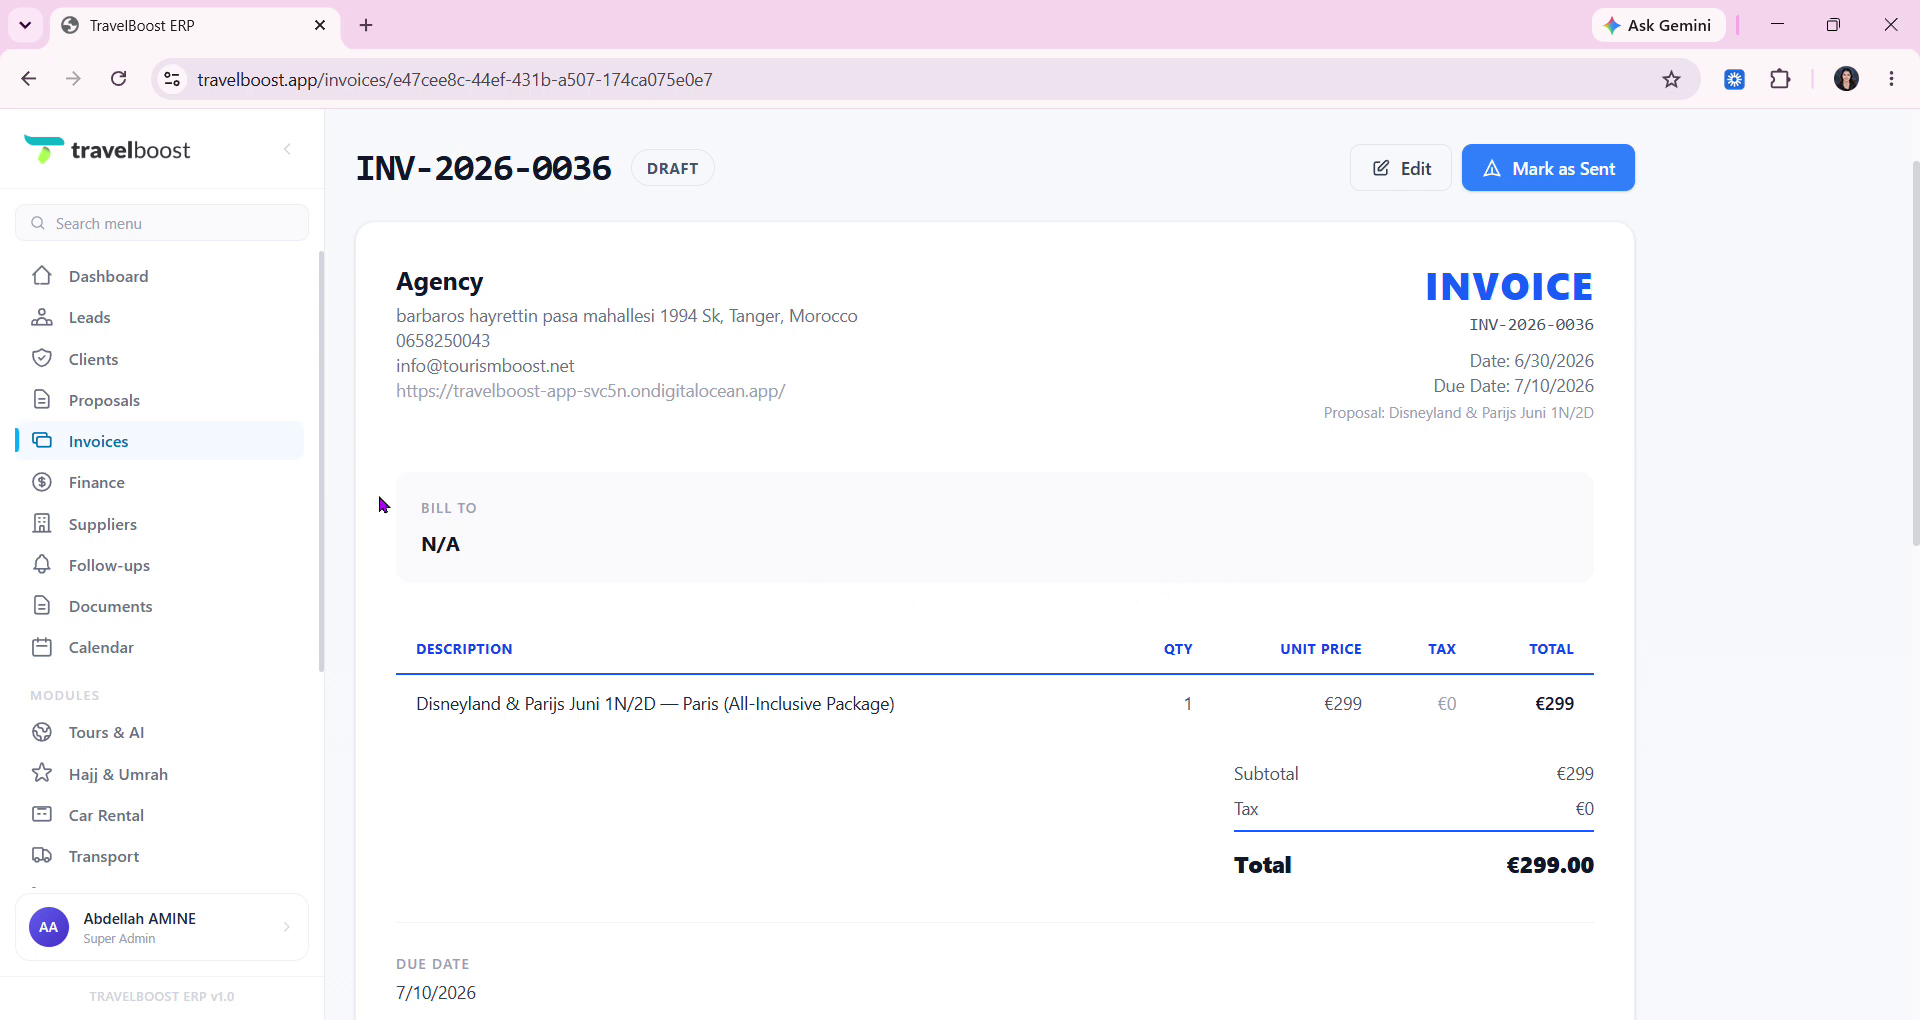
- Return to the invoices list and review the Total Billed, Collected, Outstanding and Overdue summary figures
click(179, 447)
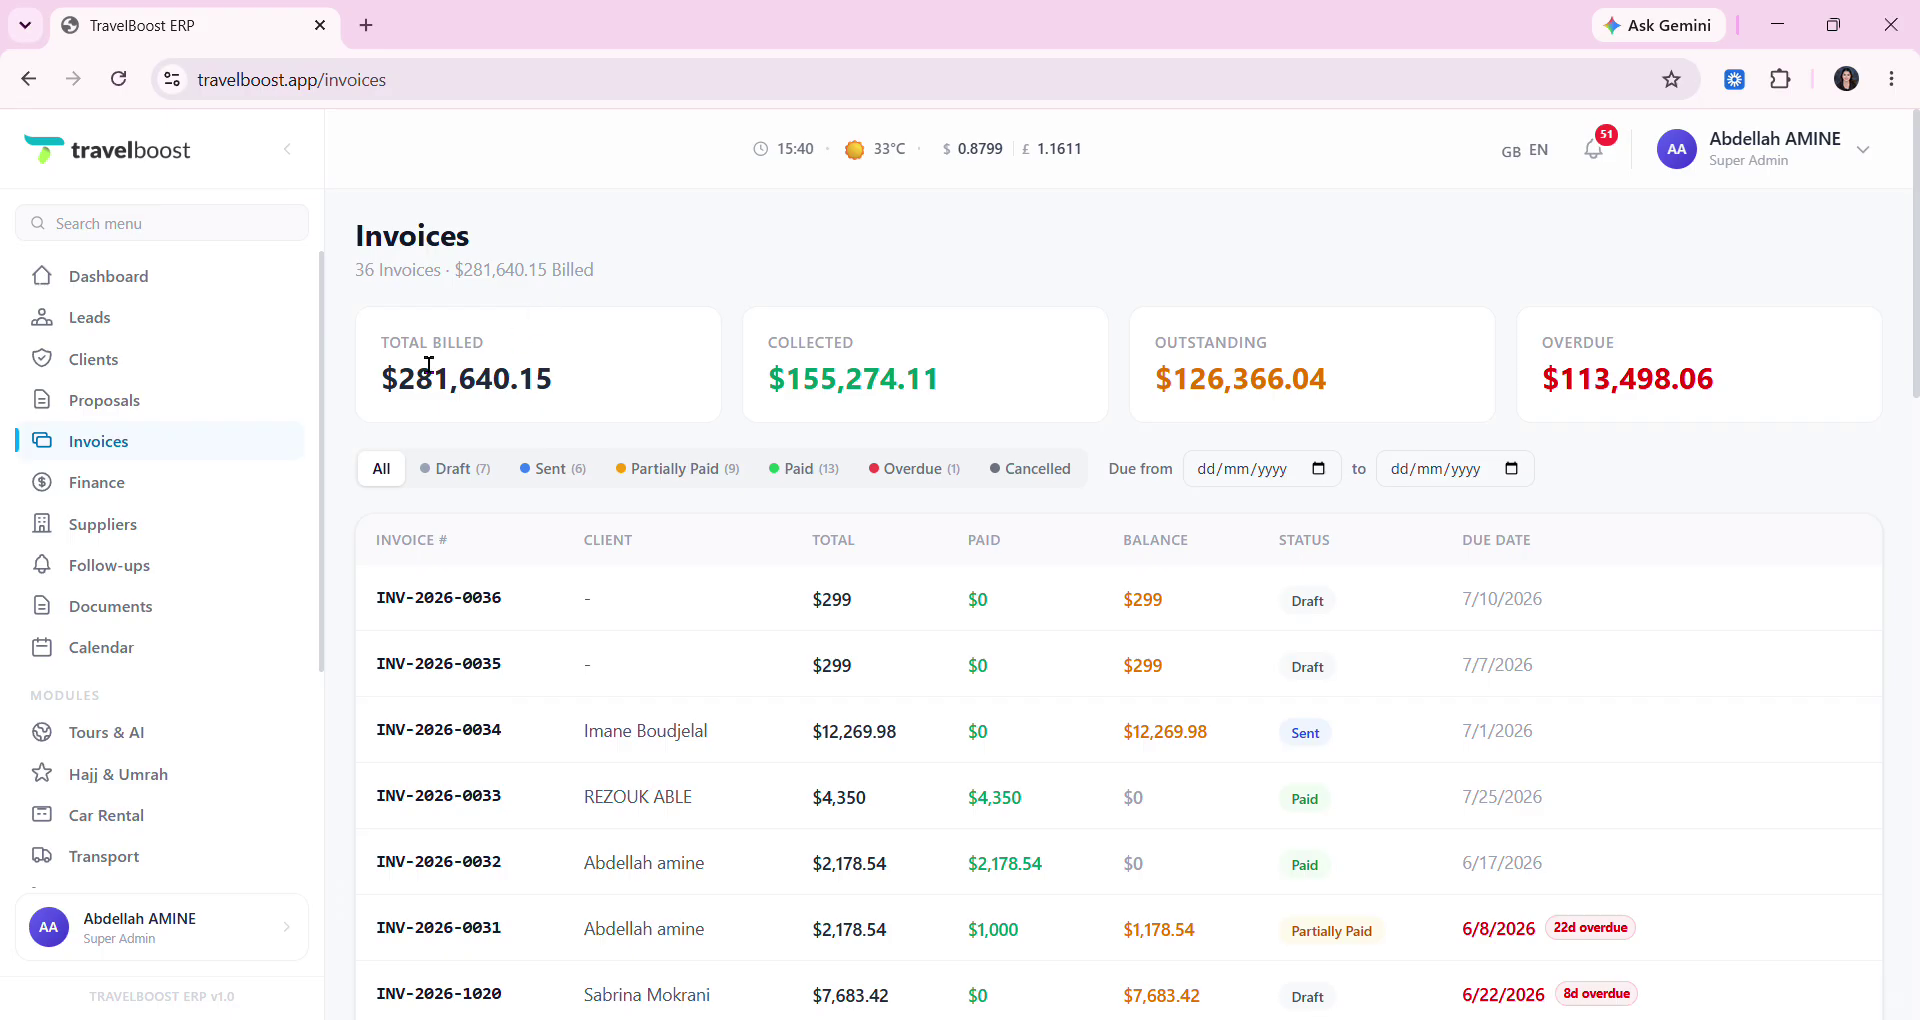
drag(381, 343, 505, 357)
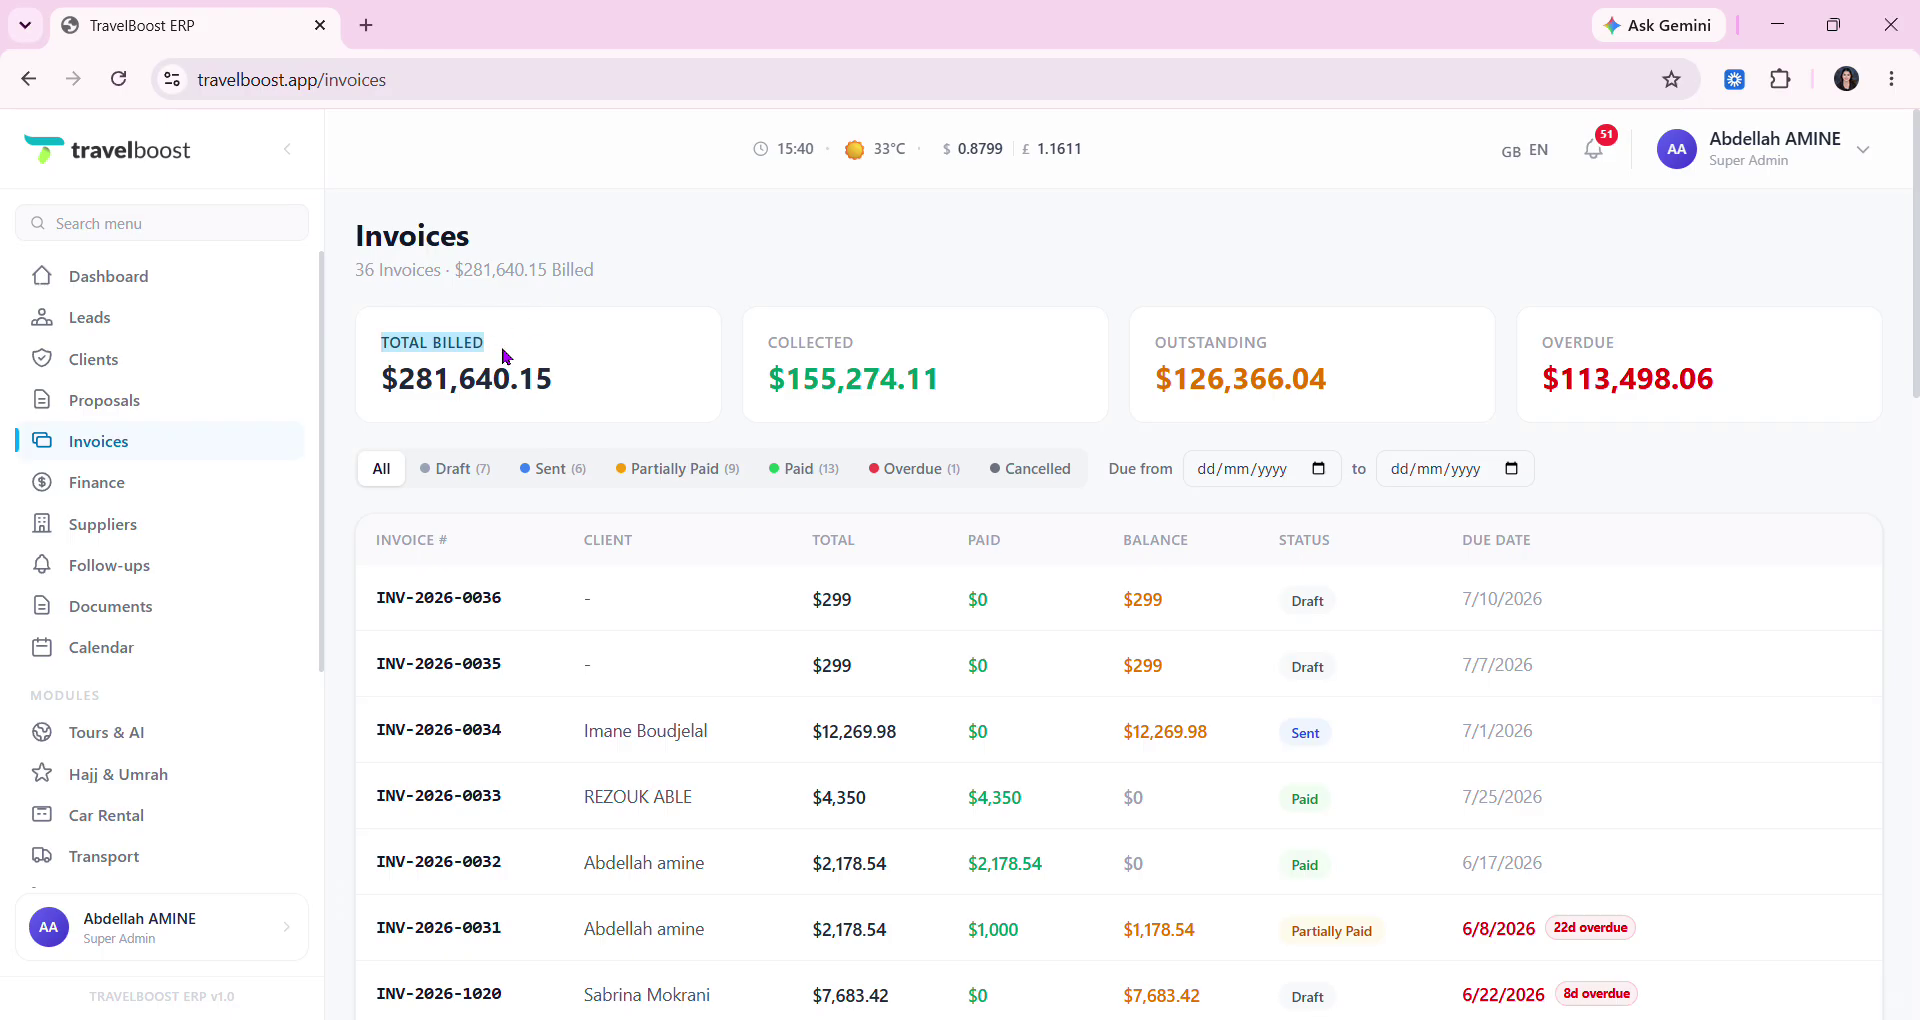
drag(770, 346, 866, 352)
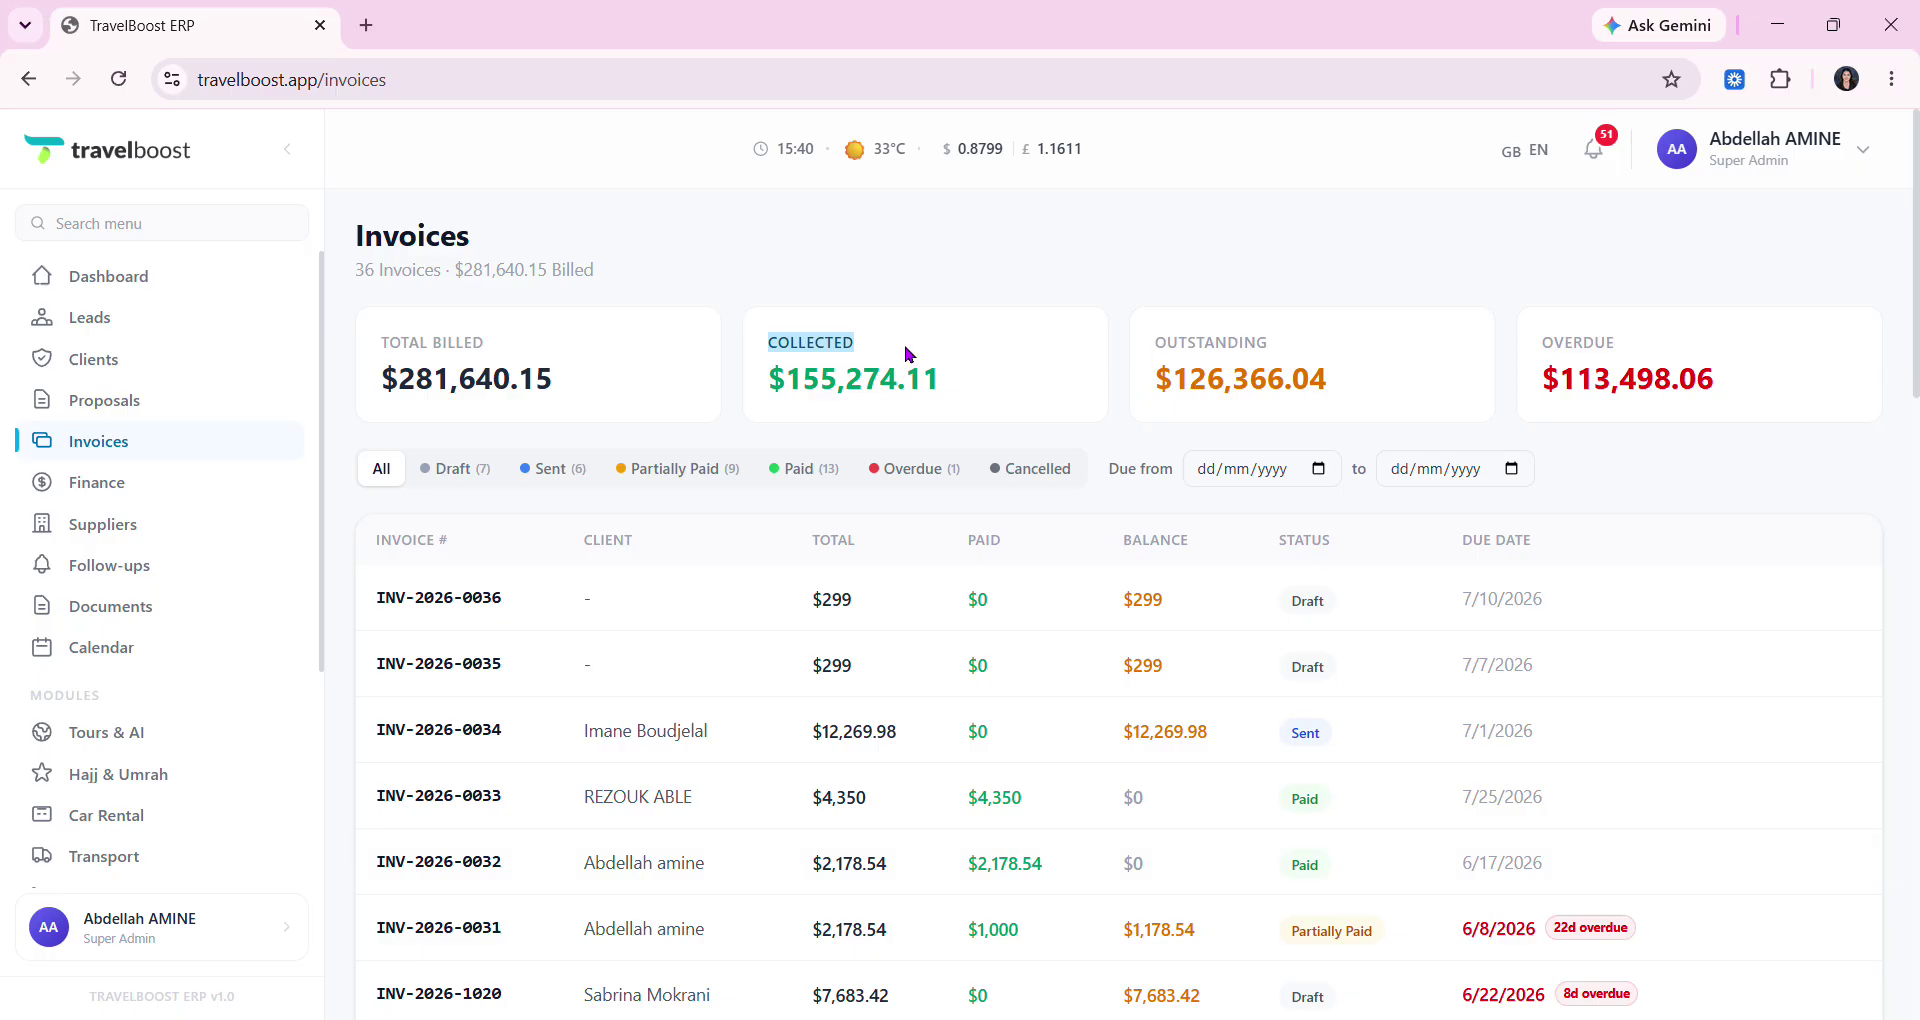
double_click(1201, 349)
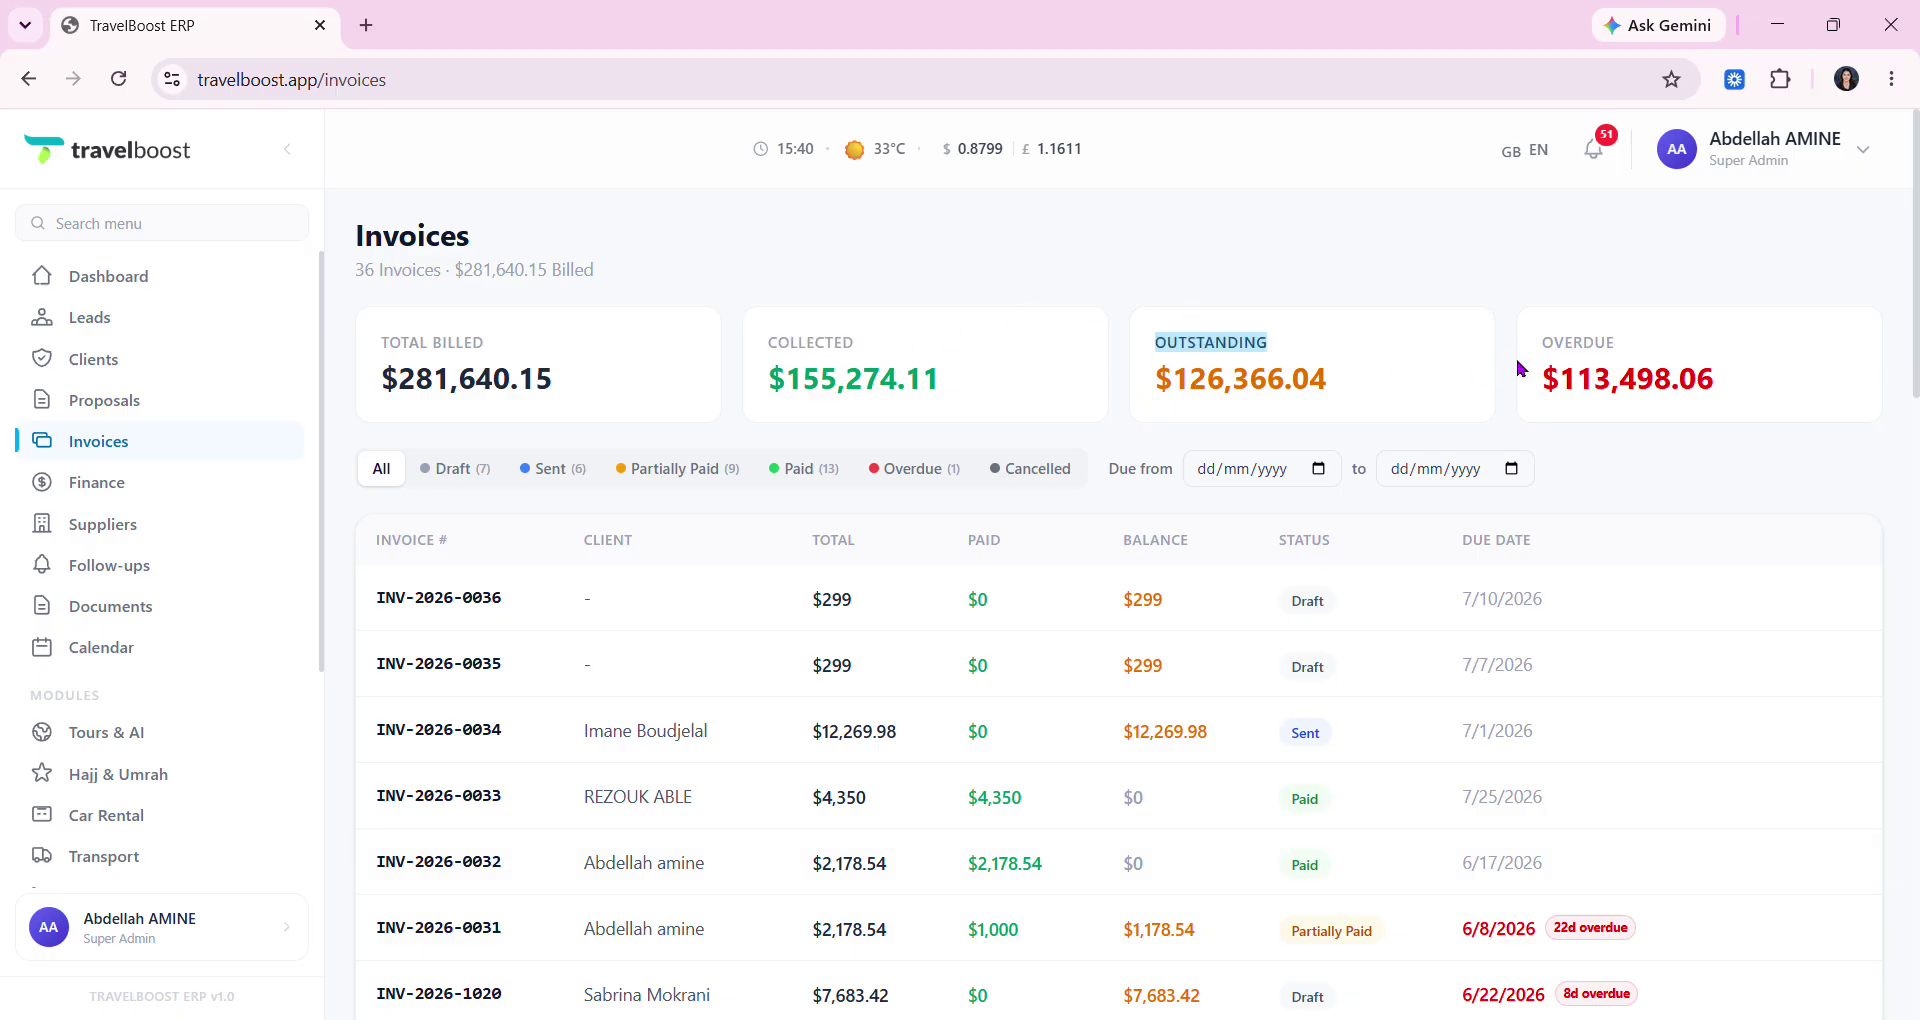
double_click(1600, 352)
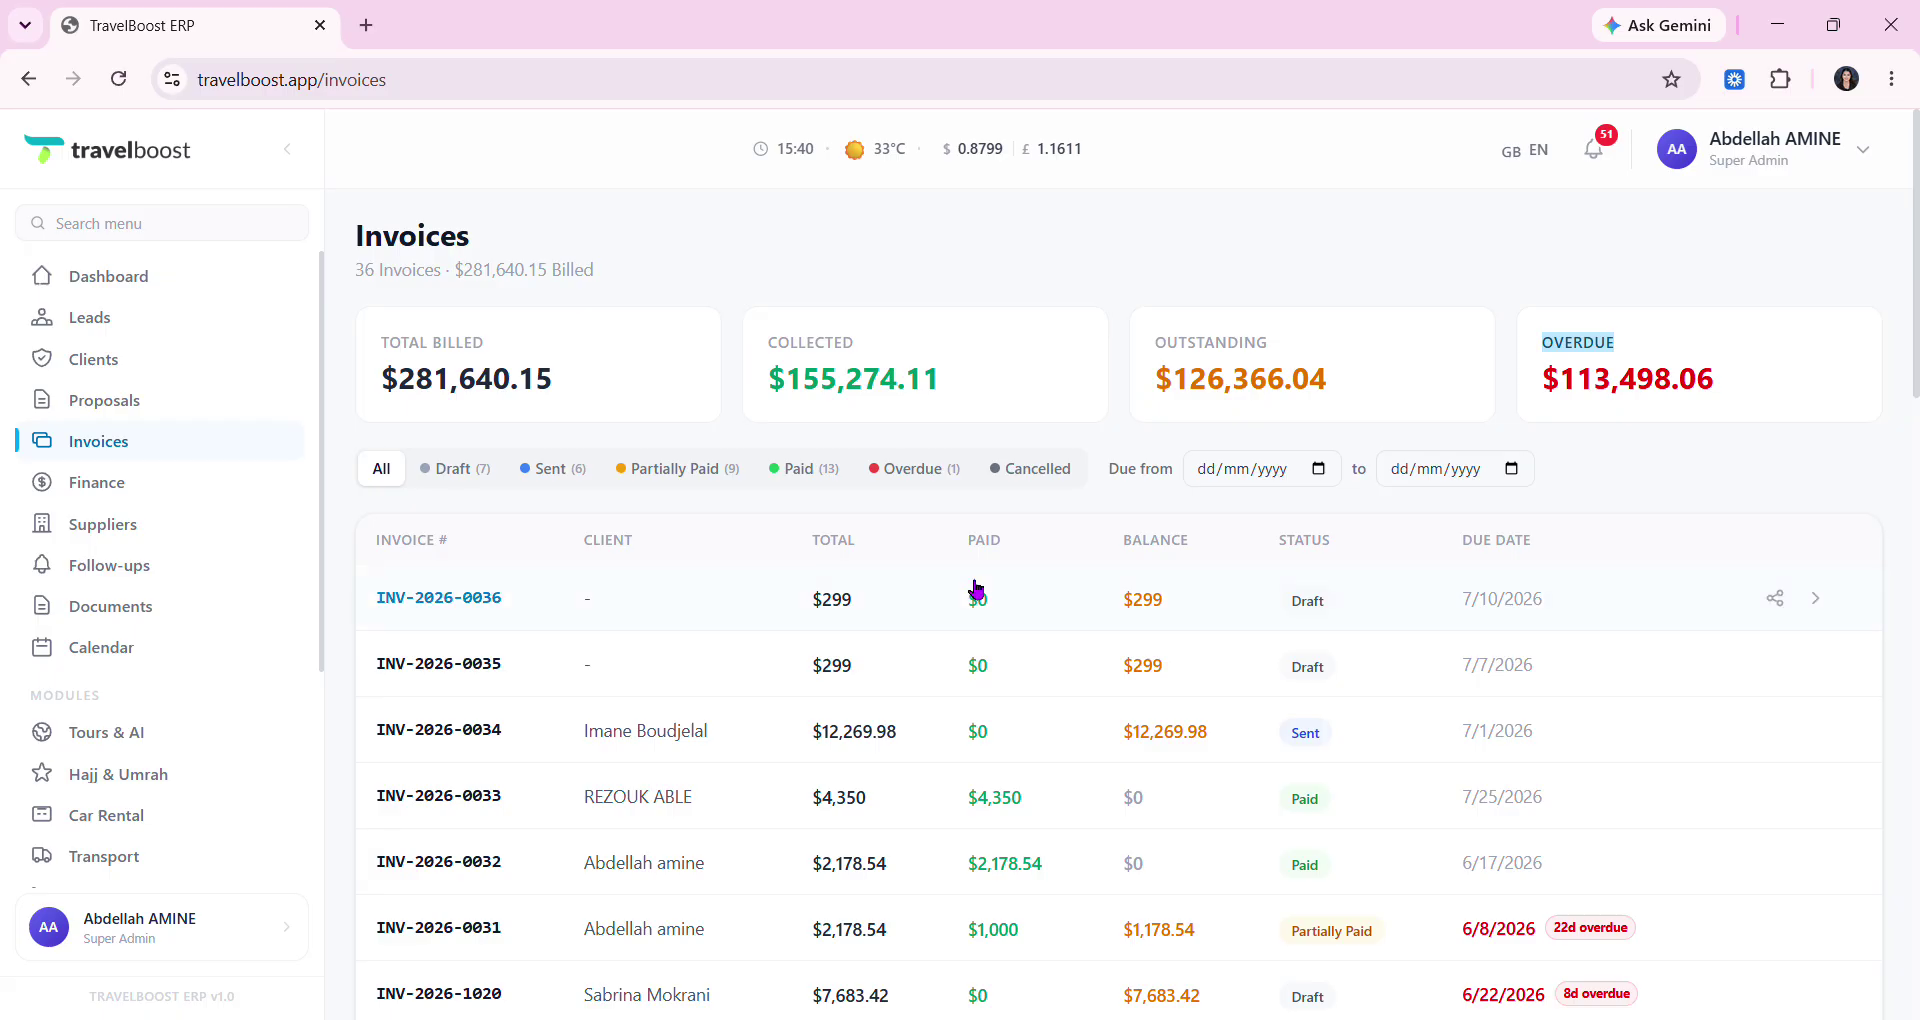
- Filter the invoices by each status from Draft to Cancelled, restore All, and open the due-from date filter
drag(365, 466, 1490, 466)
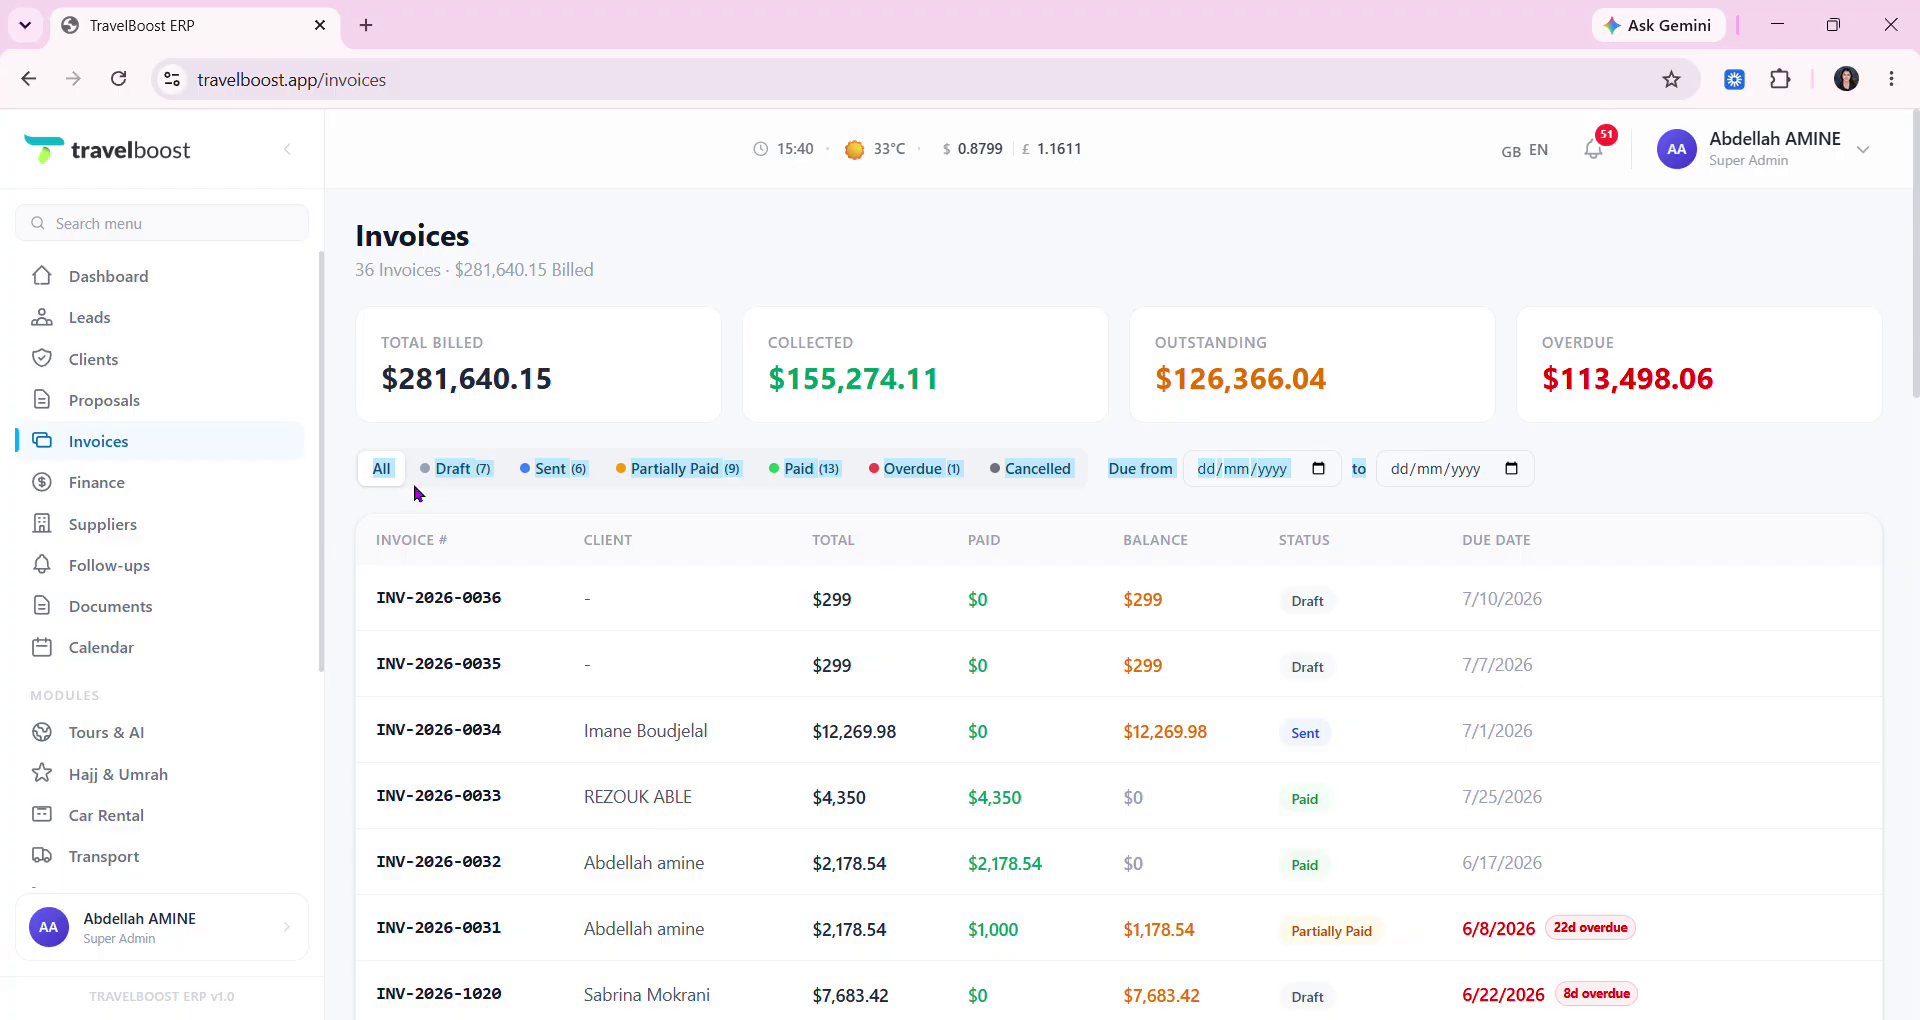
click(480, 462)
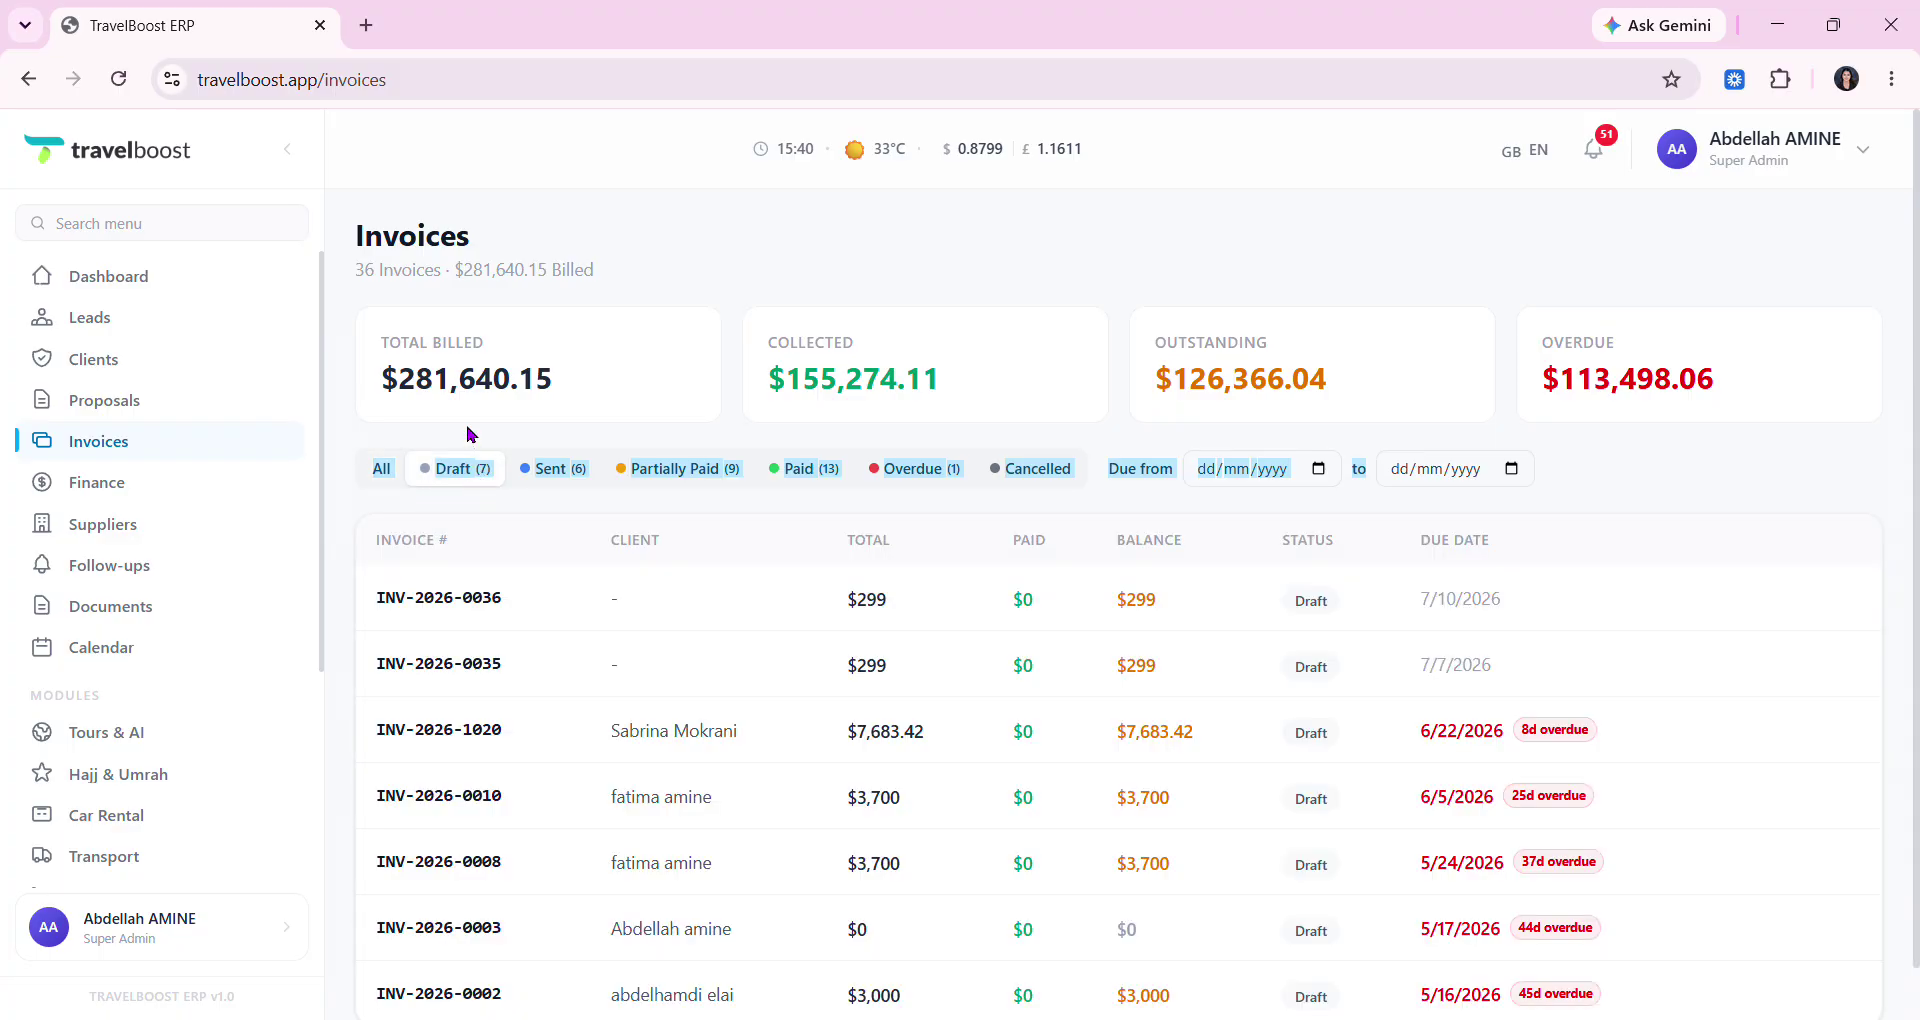
click(548, 481)
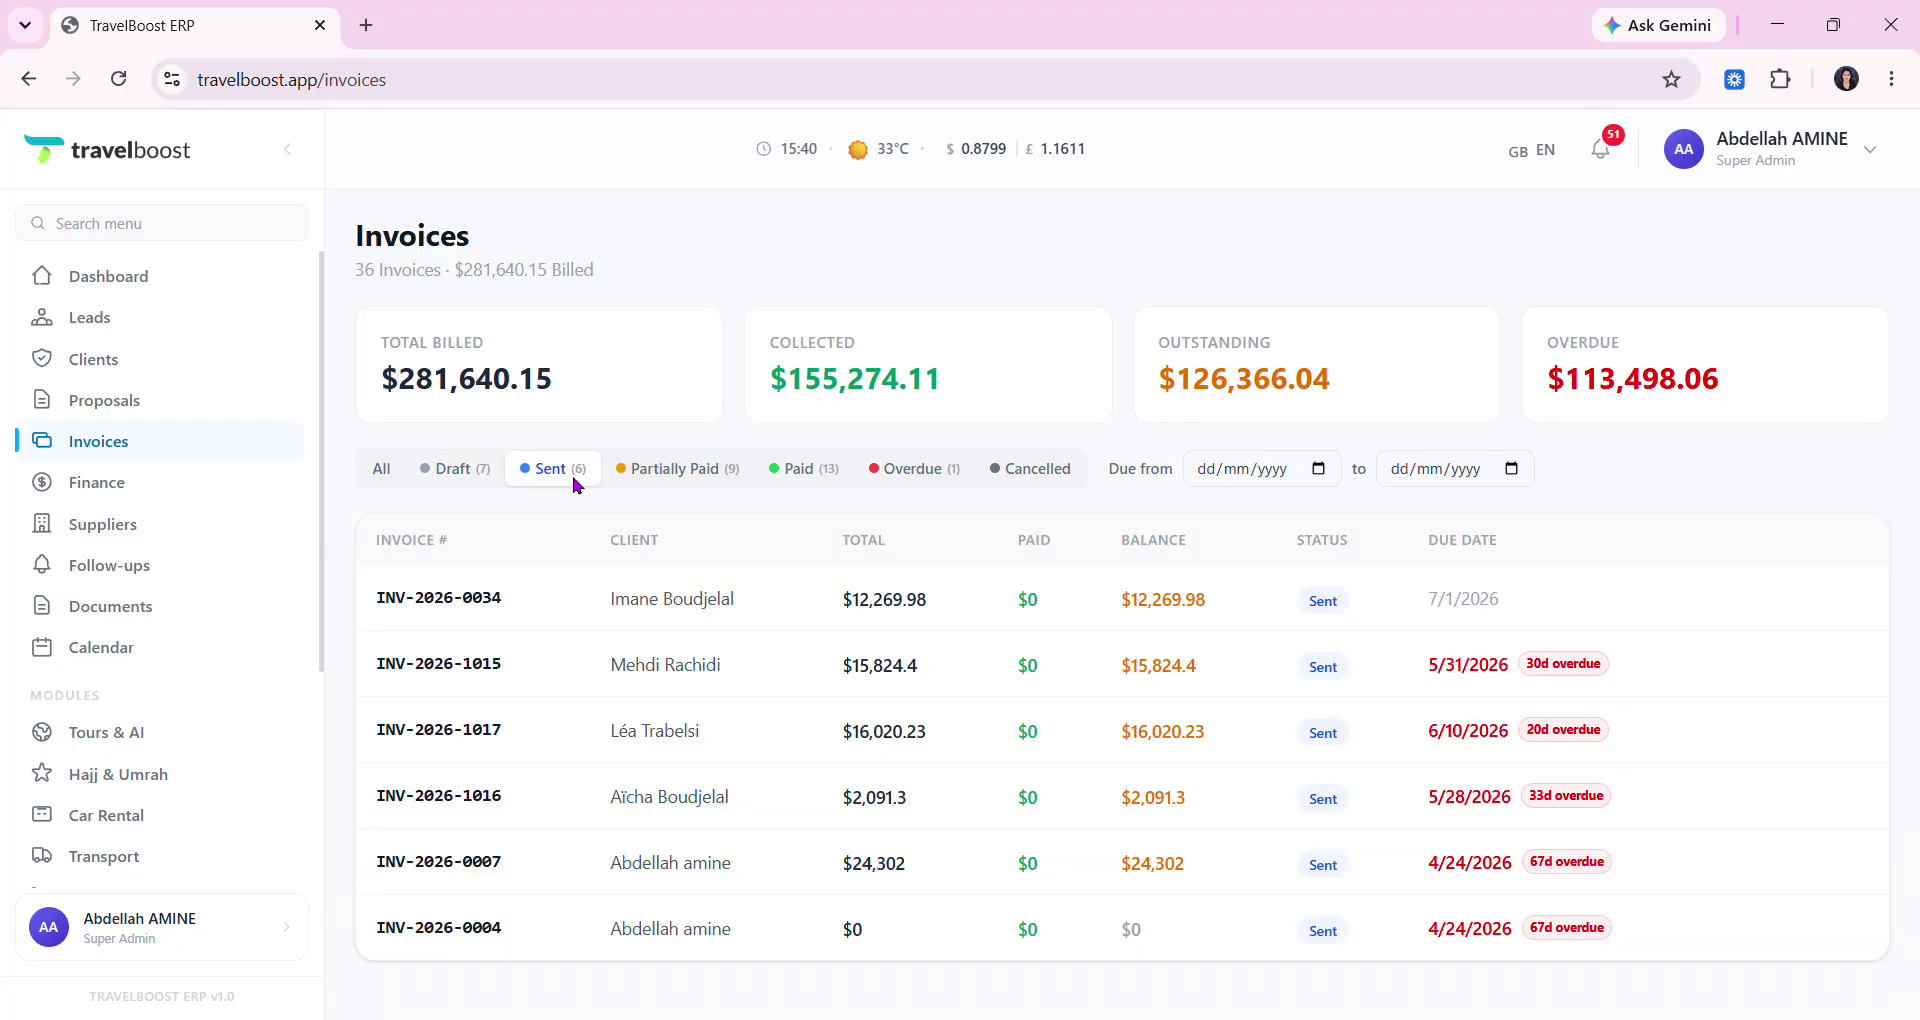
click(645, 474)
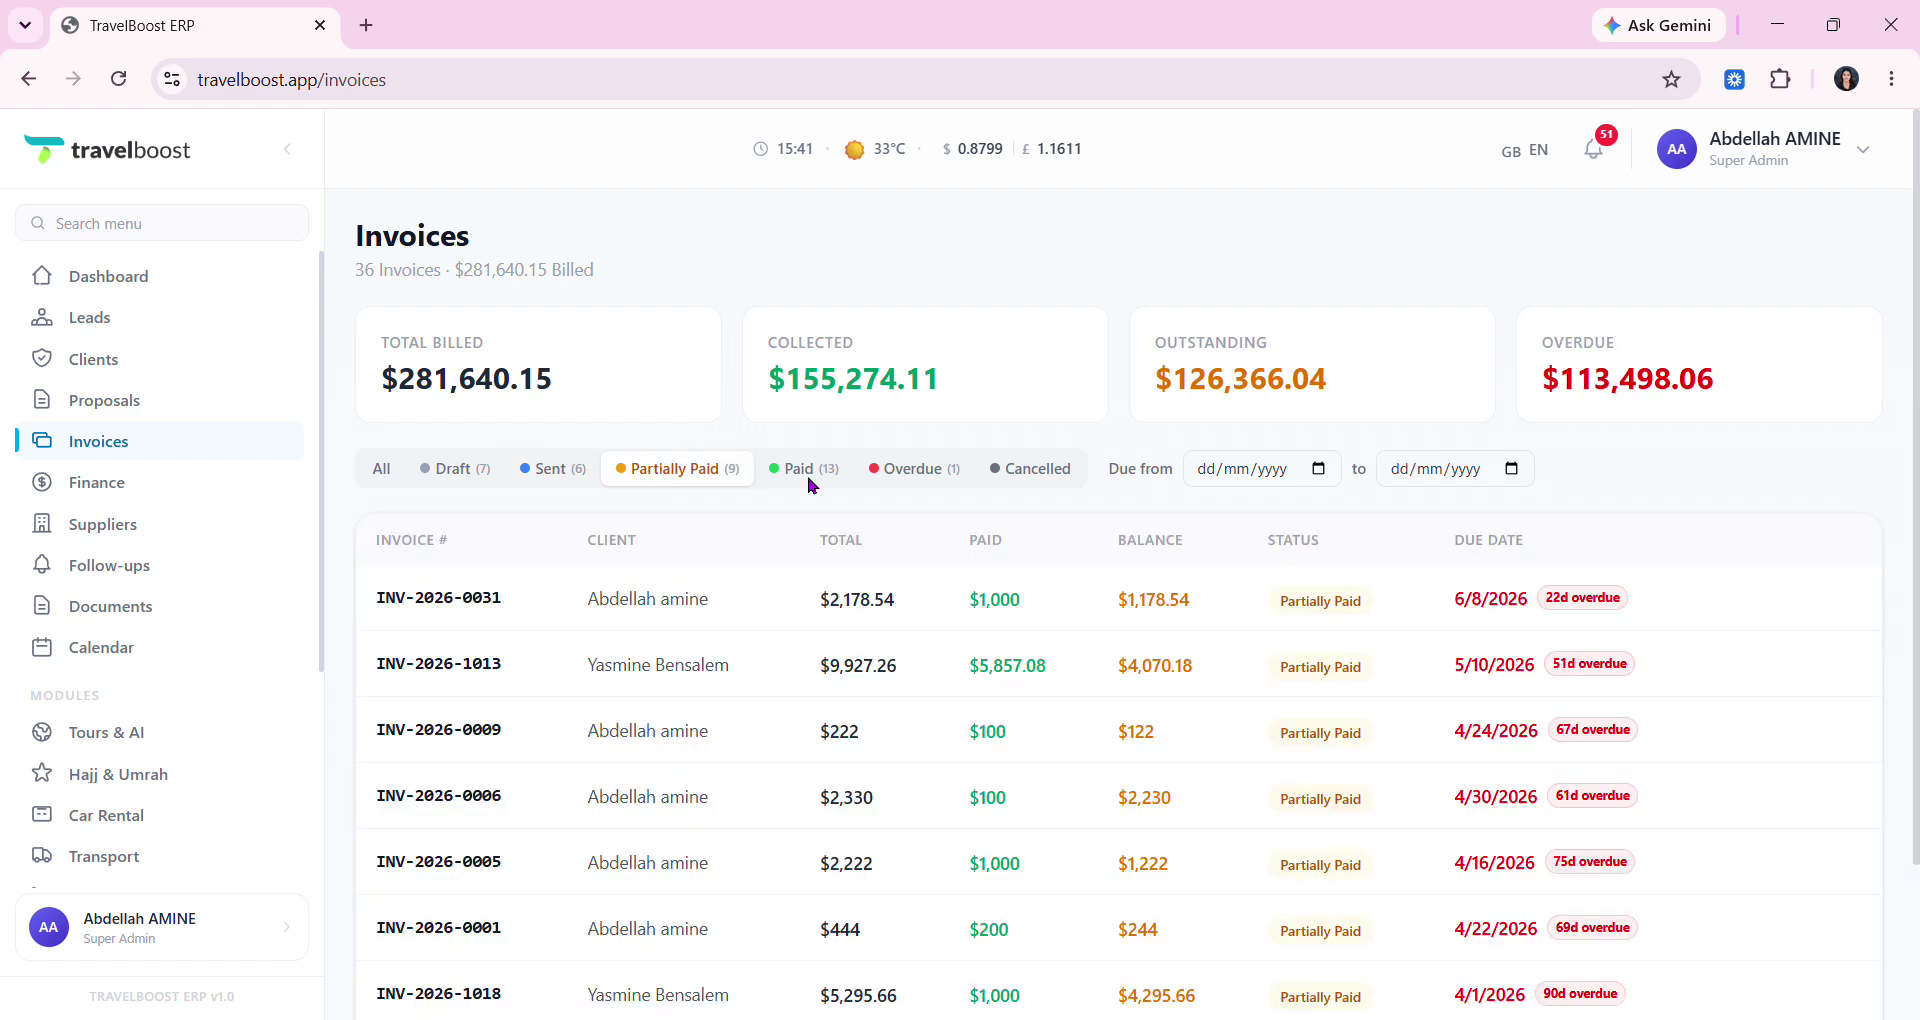
click(812, 484)
click(914, 477)
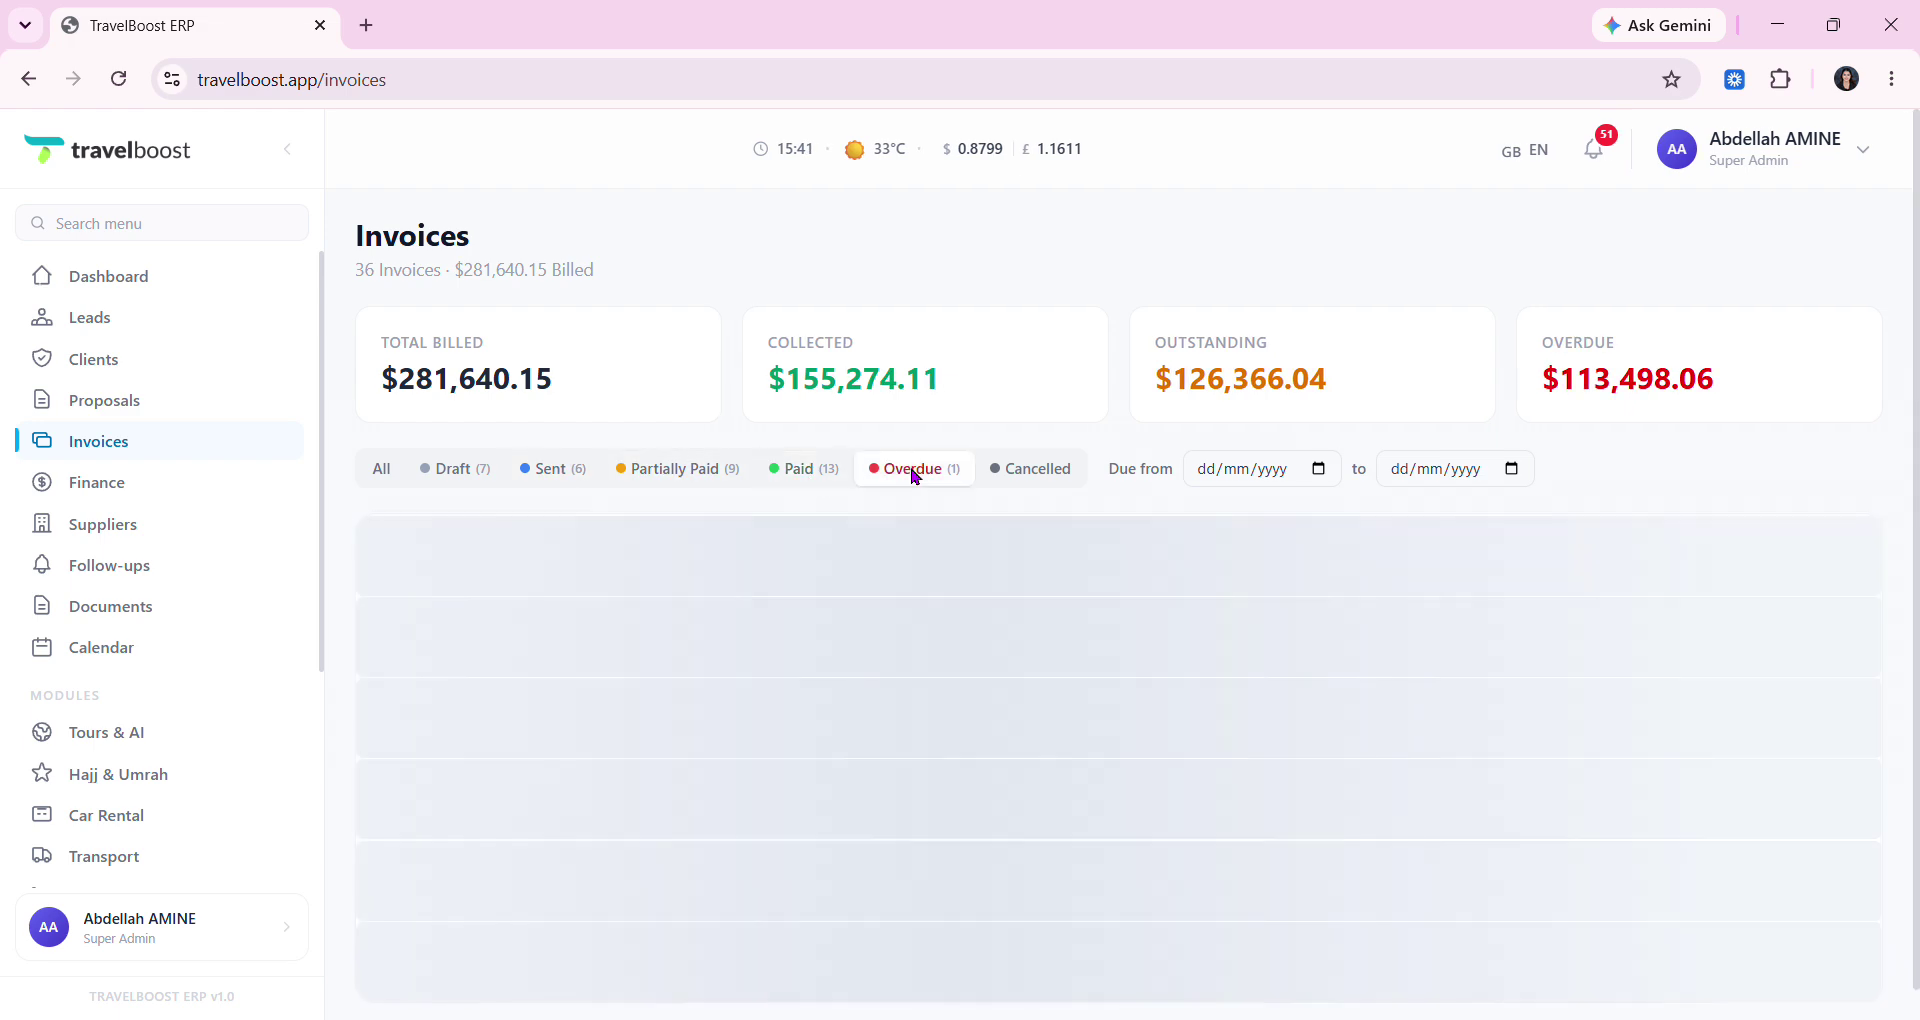
click(1015, 476)
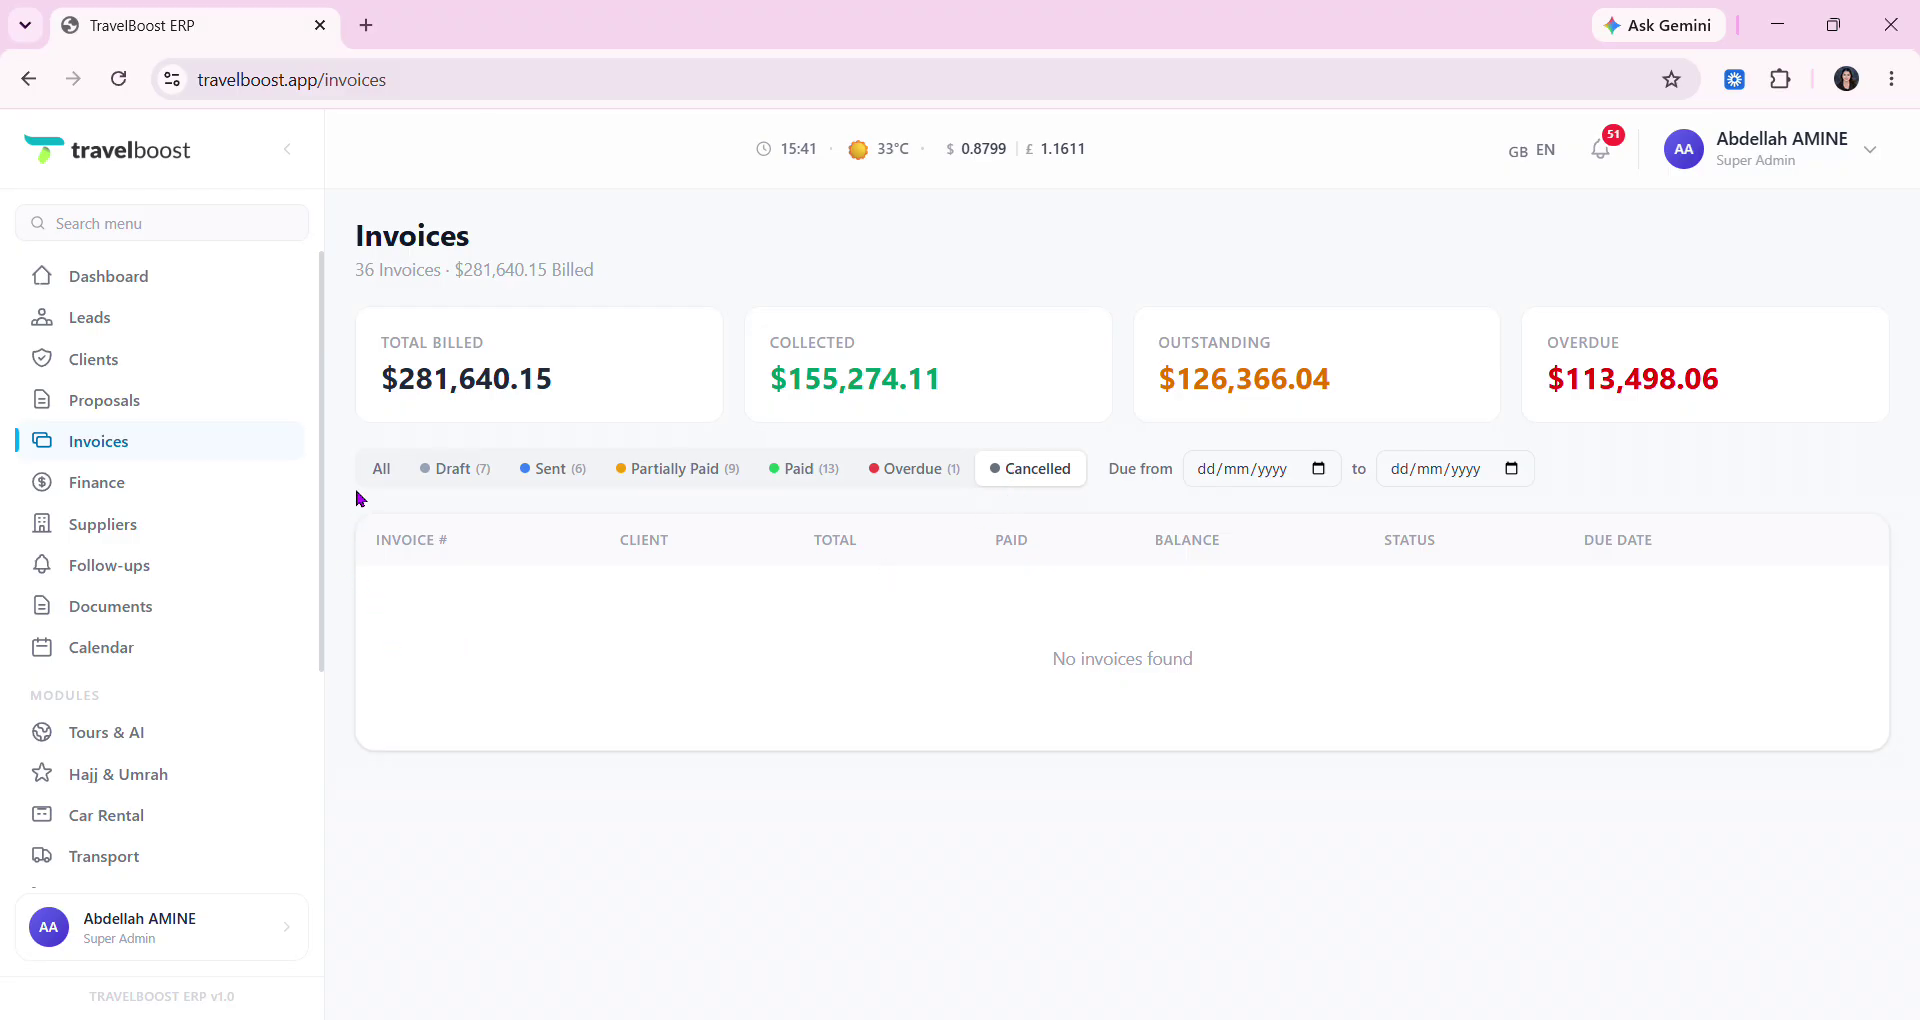
click(388, 476)
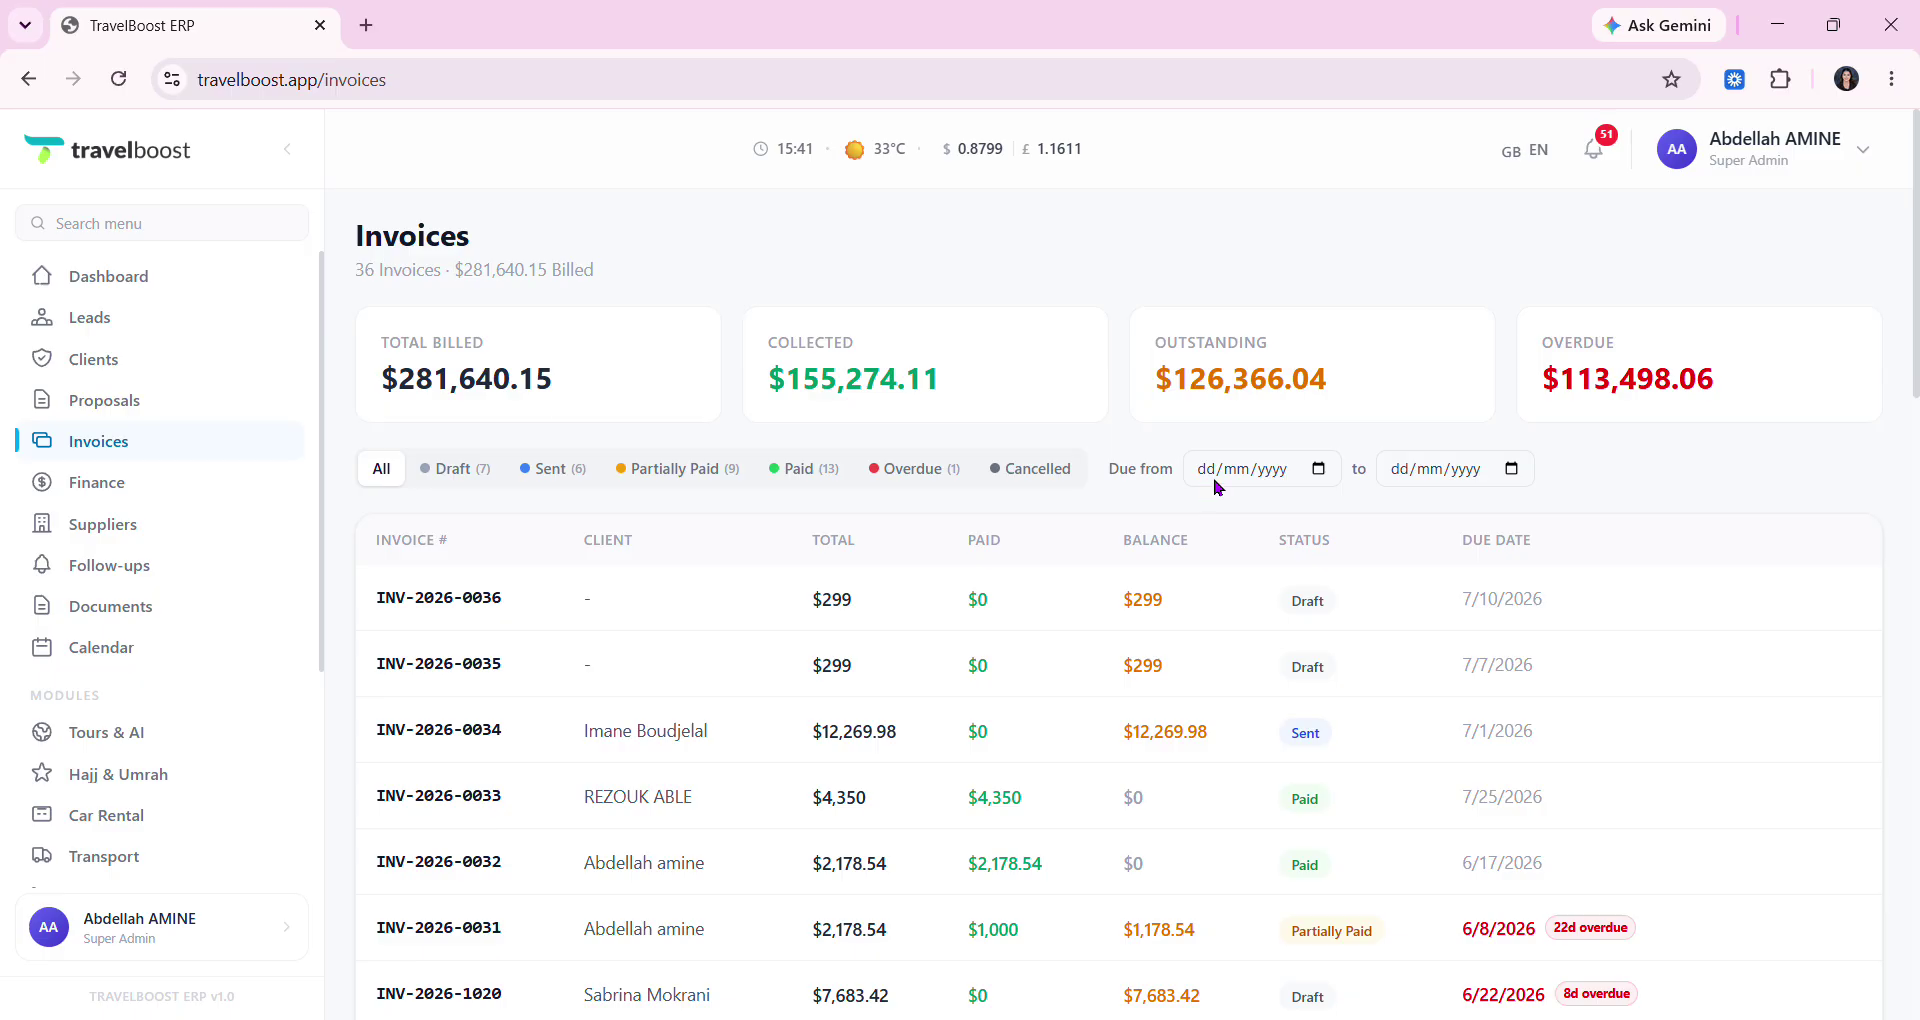
click(1253, 474)
click(1323, 478)
- Examine the invoice table's columns, from invoice number and client through total, paid, balance, status and due date
scroll(1311, 686, down, 3)
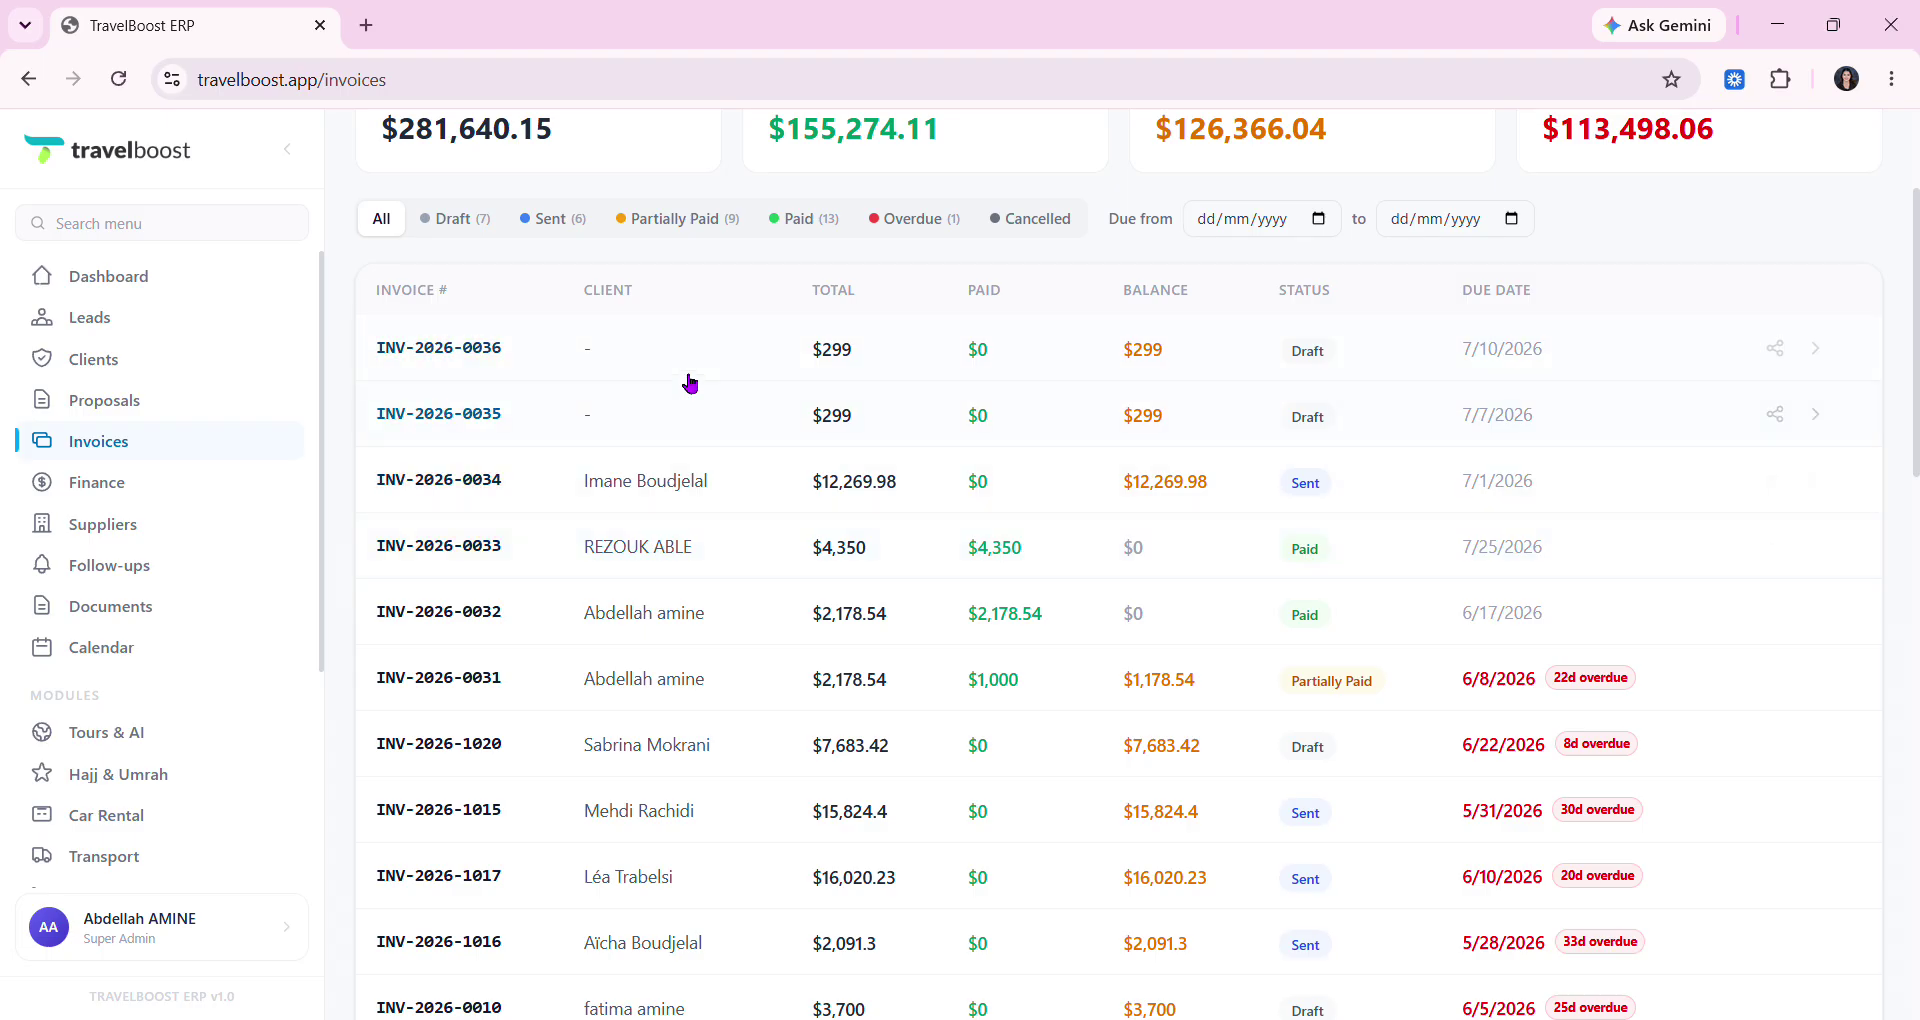
drag(372, 291, 675, 305)
drag(800, 301, 905, 305)
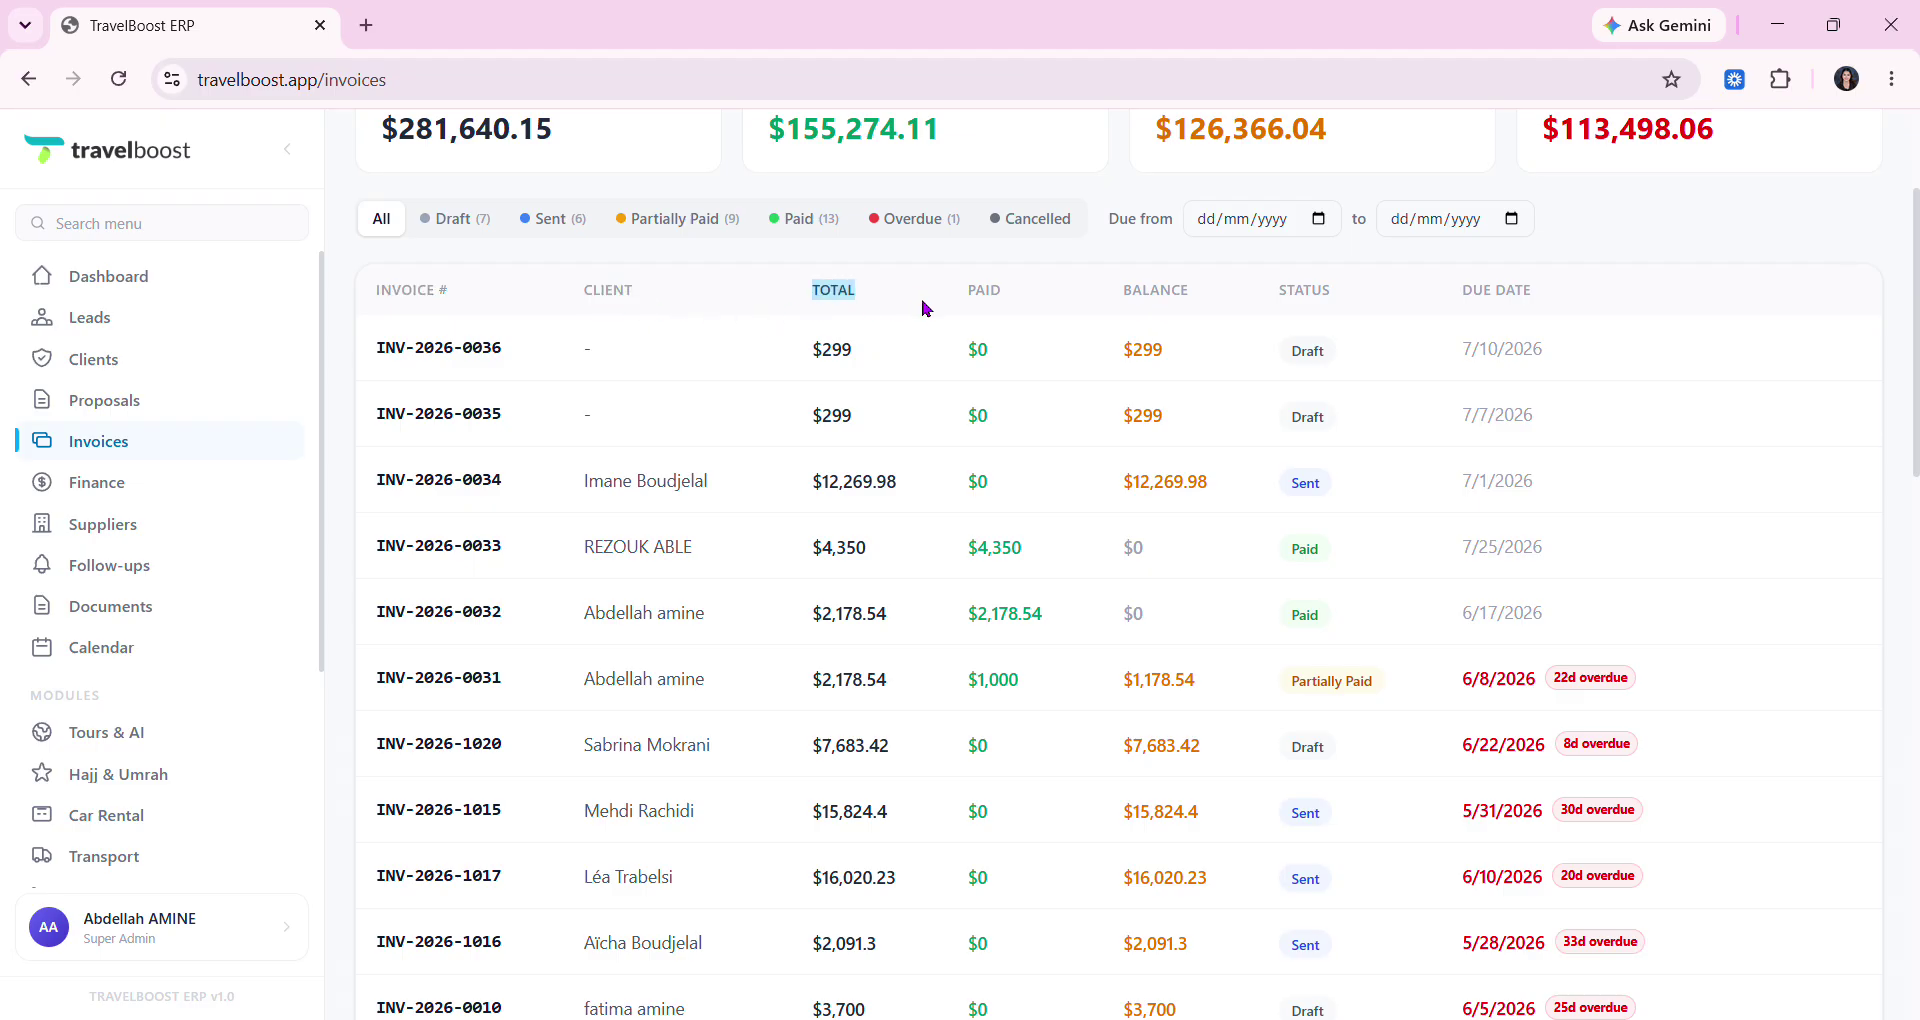
double_click(1004, 300)
double_click(1164, 287)
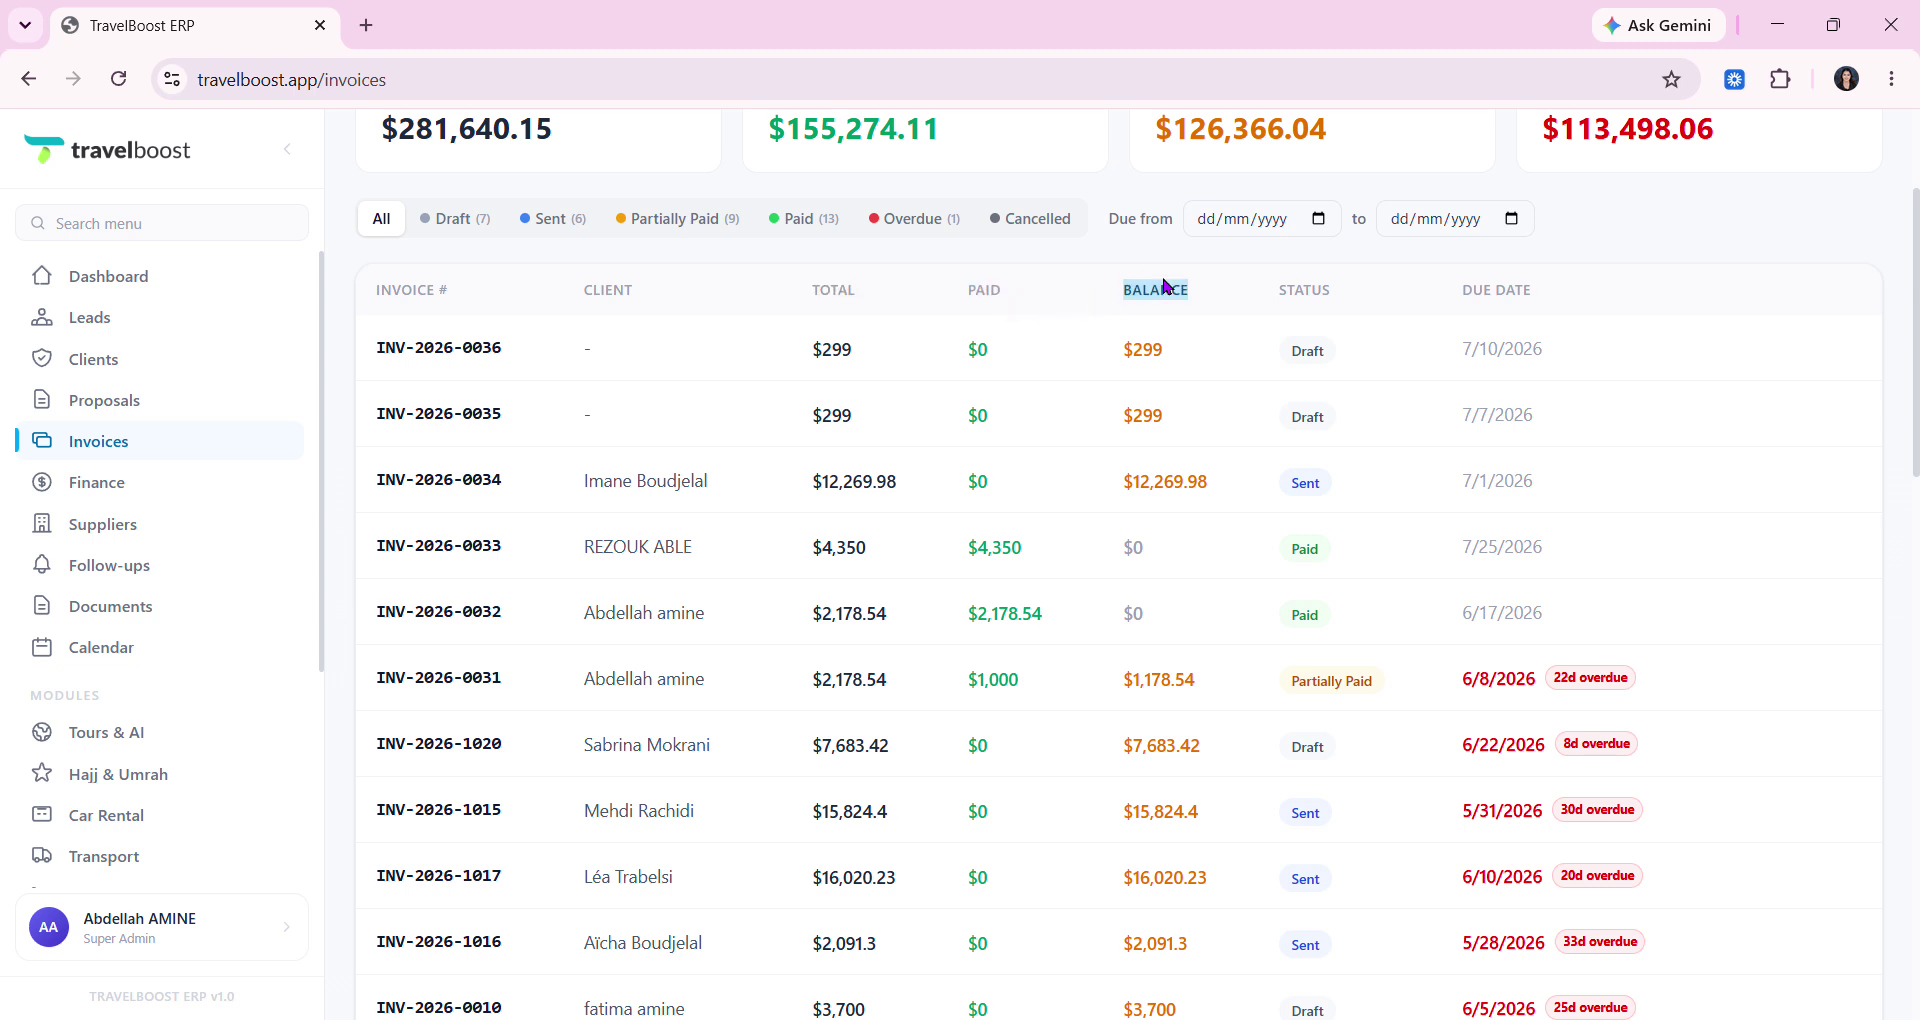
double_click(1321, 292)
triple_click(1513, 310)
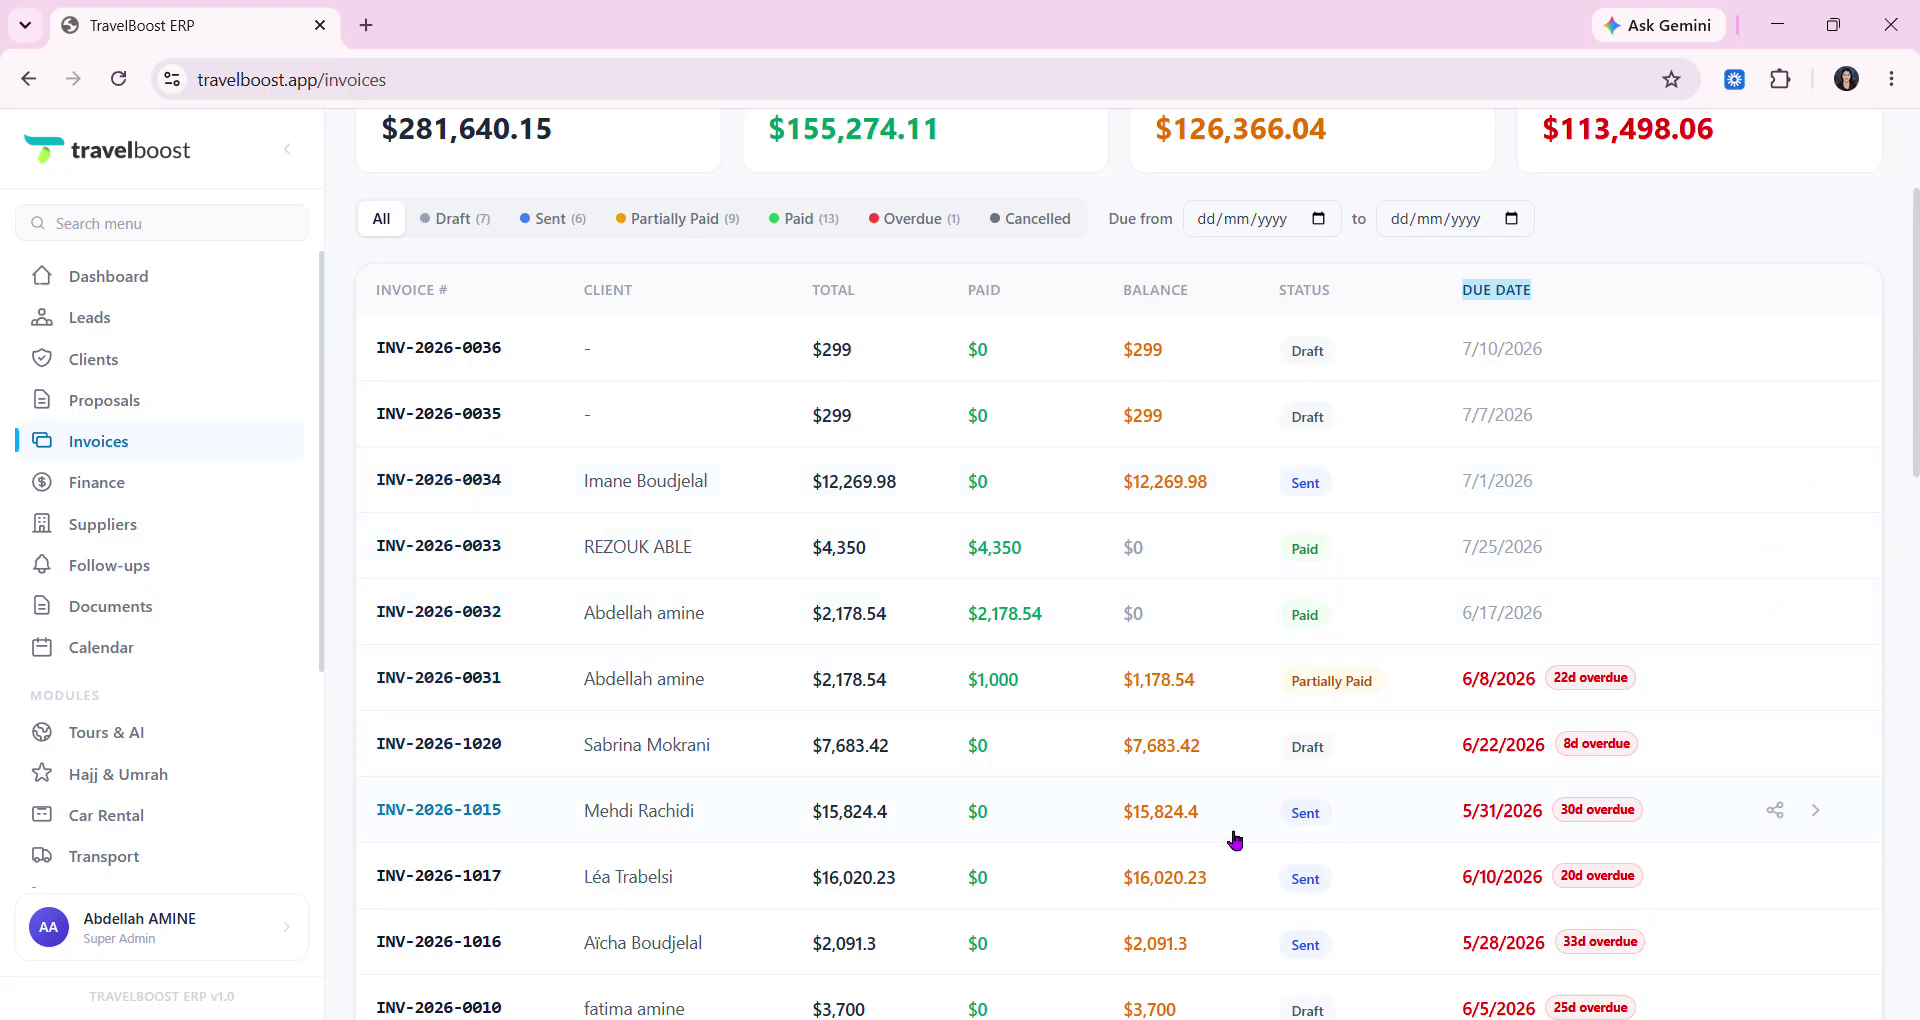
- Open the Sent invoice due 7/1/2026 and review its agency details, issue date, due date and linked proposal
click(699, 490)
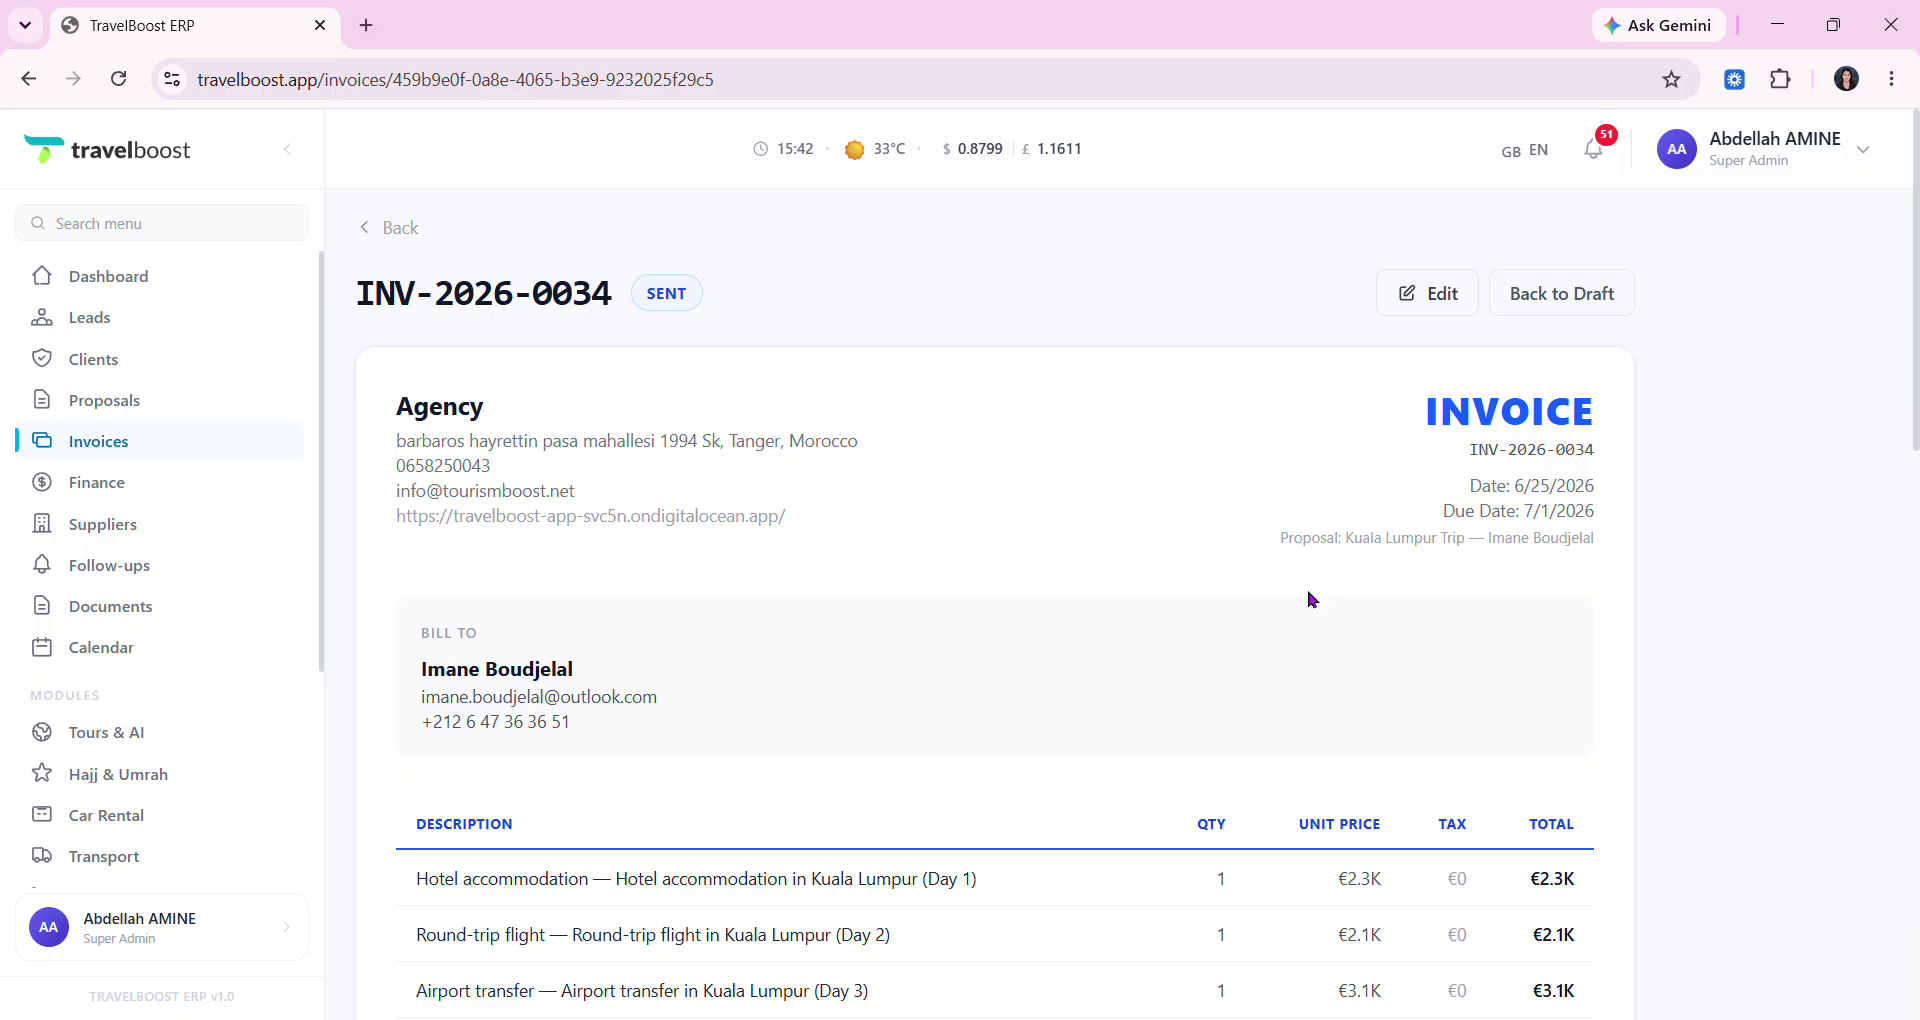
drag(394, 398, 838, 531)
drag(482, 410, 380, 382)
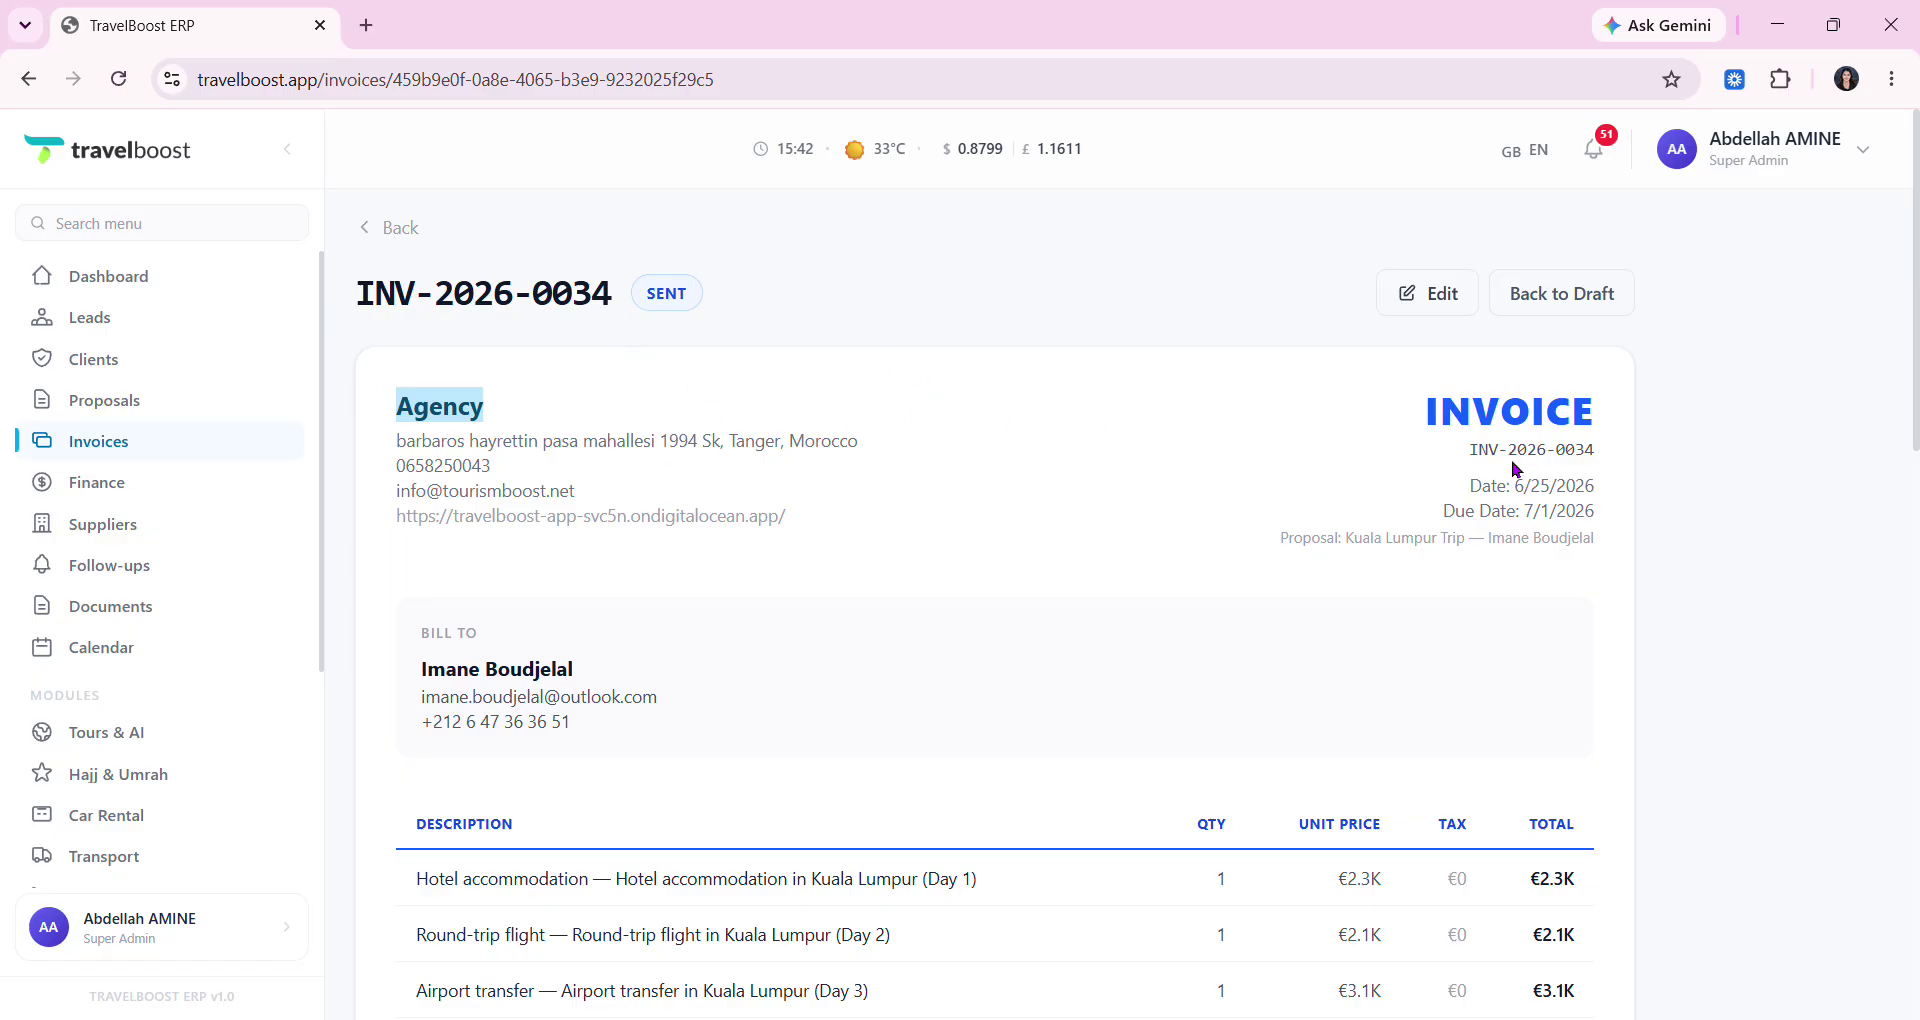
drag(1517, 511, 1608, 542)
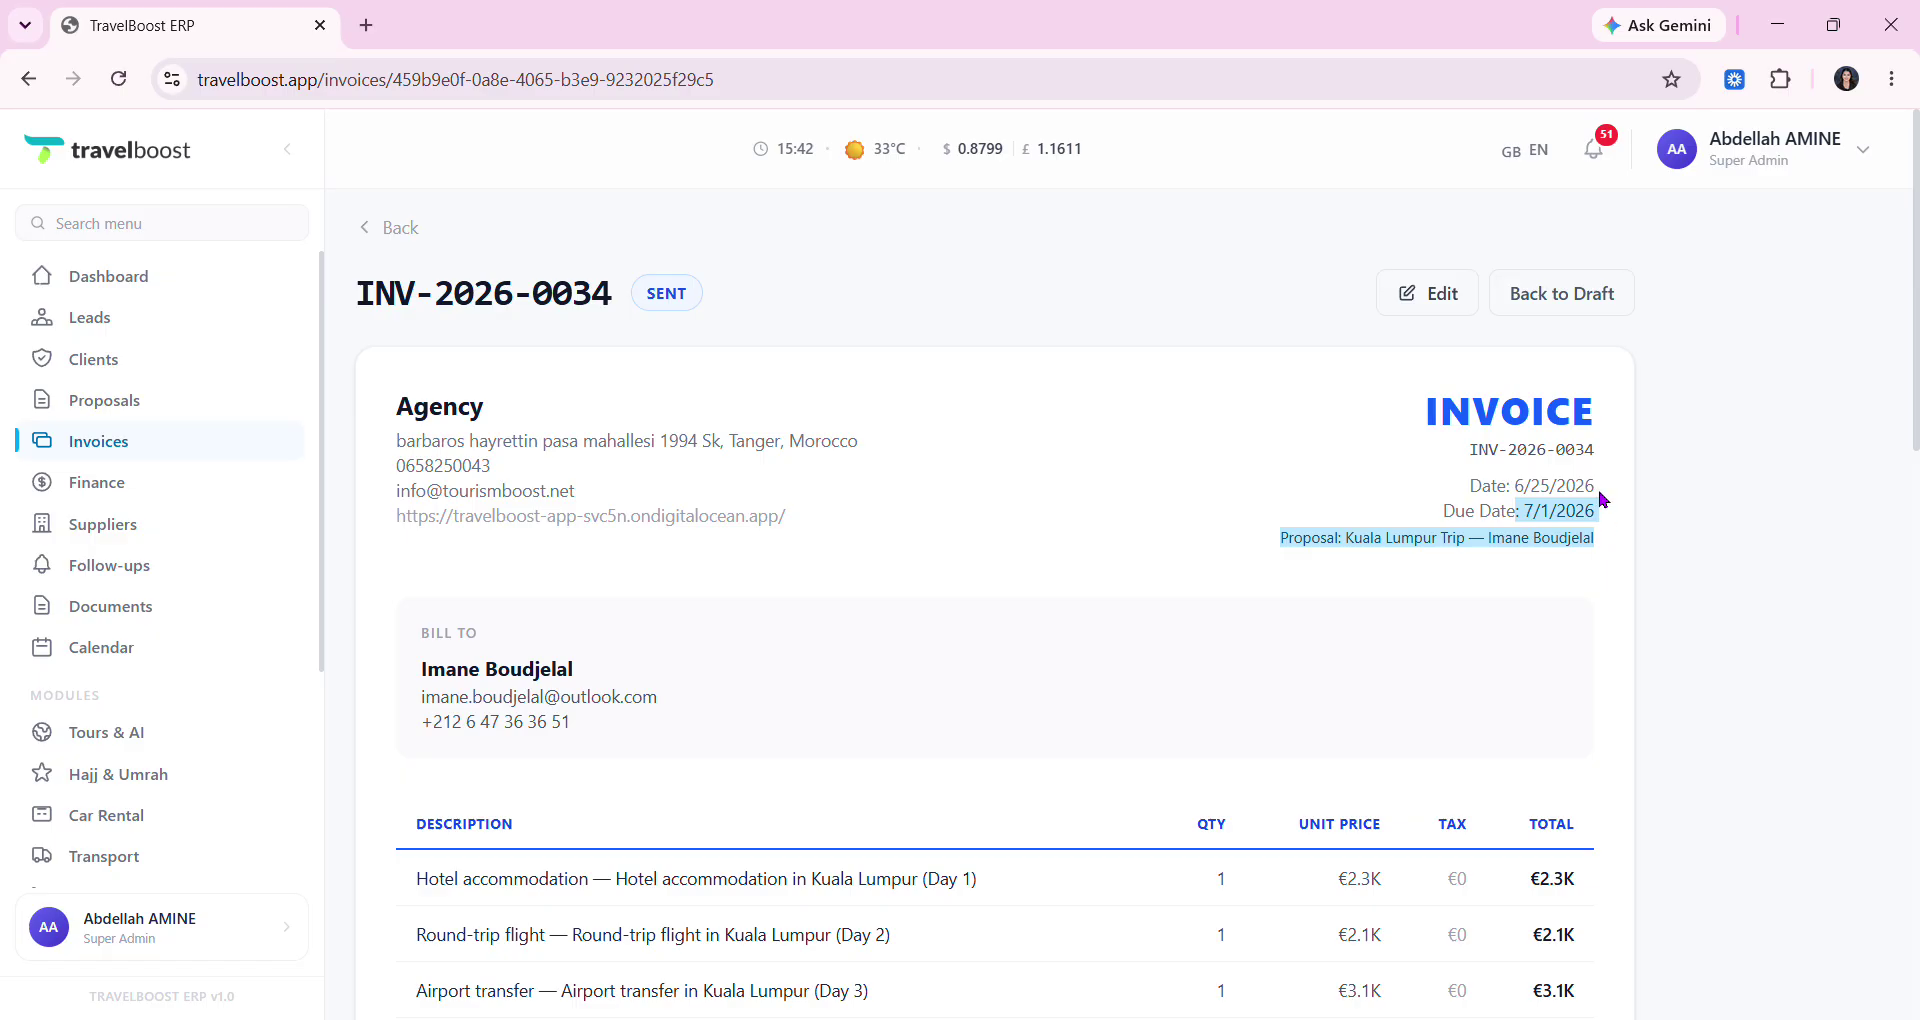
triple_click(1595, 489)
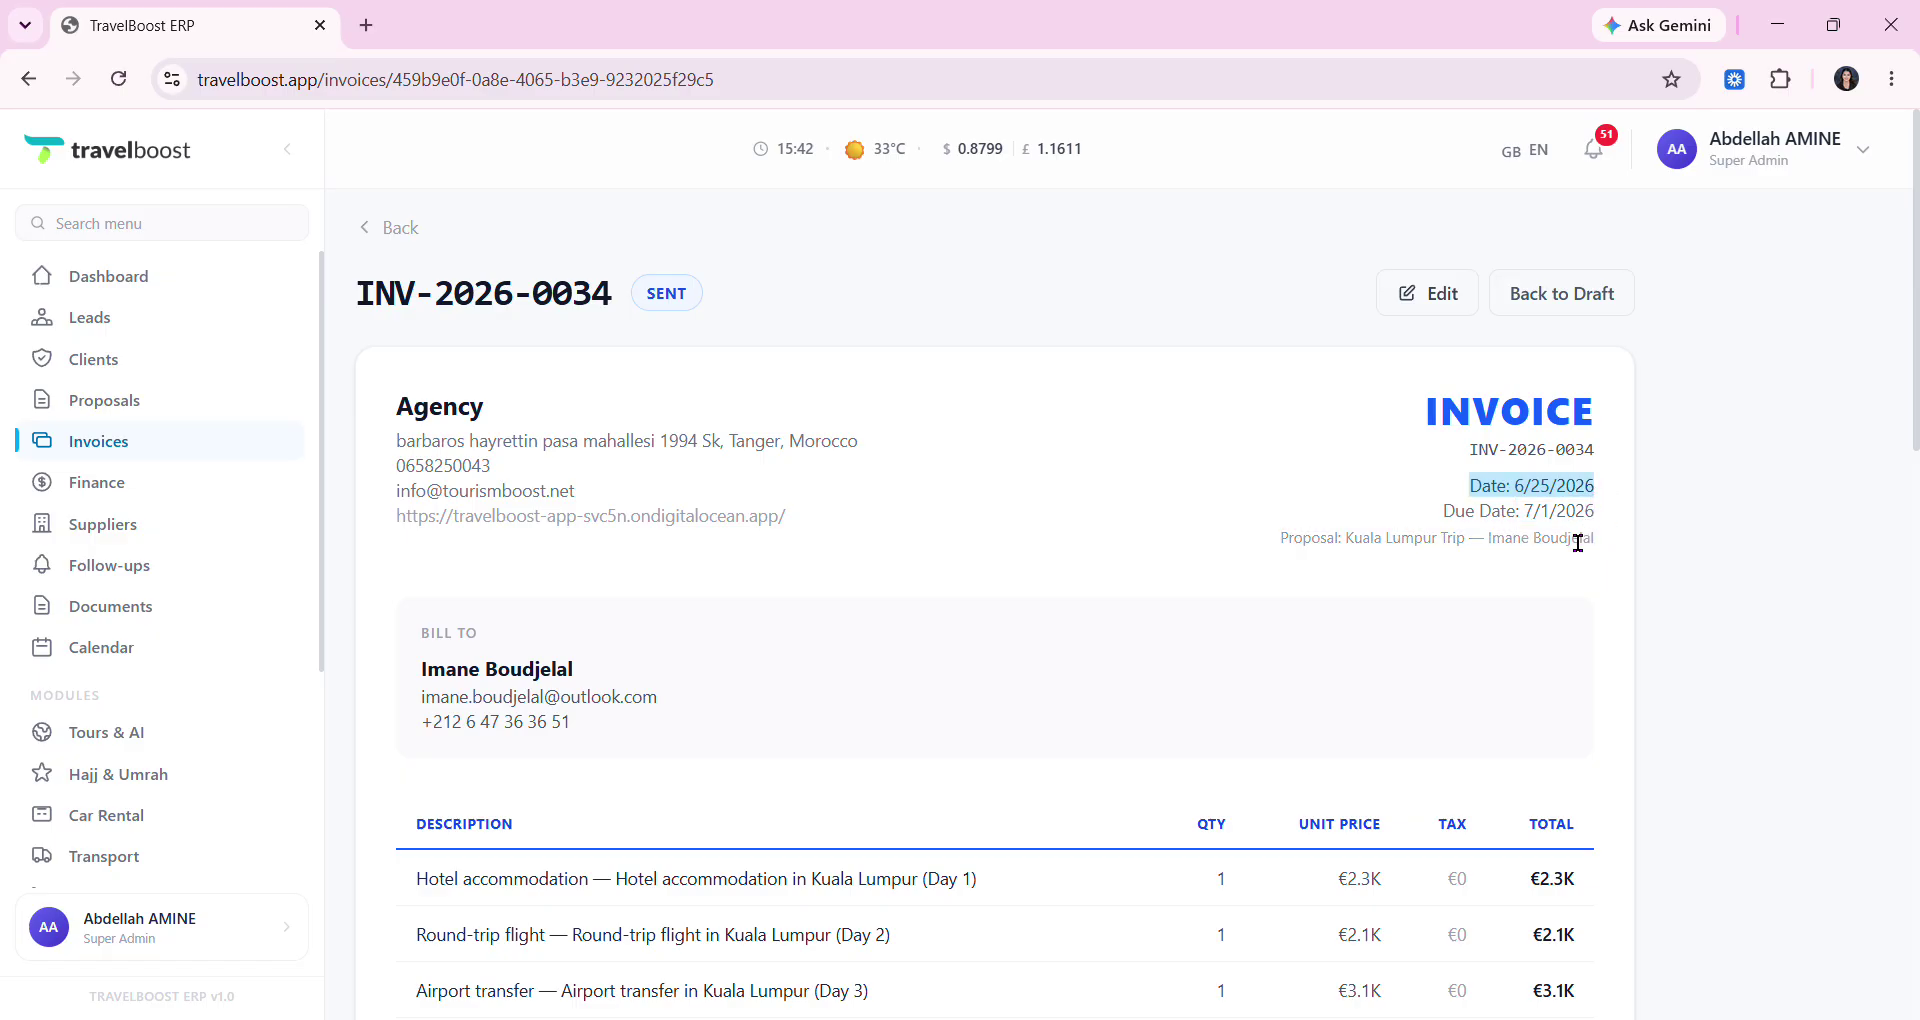
triple_click(1571, 516)
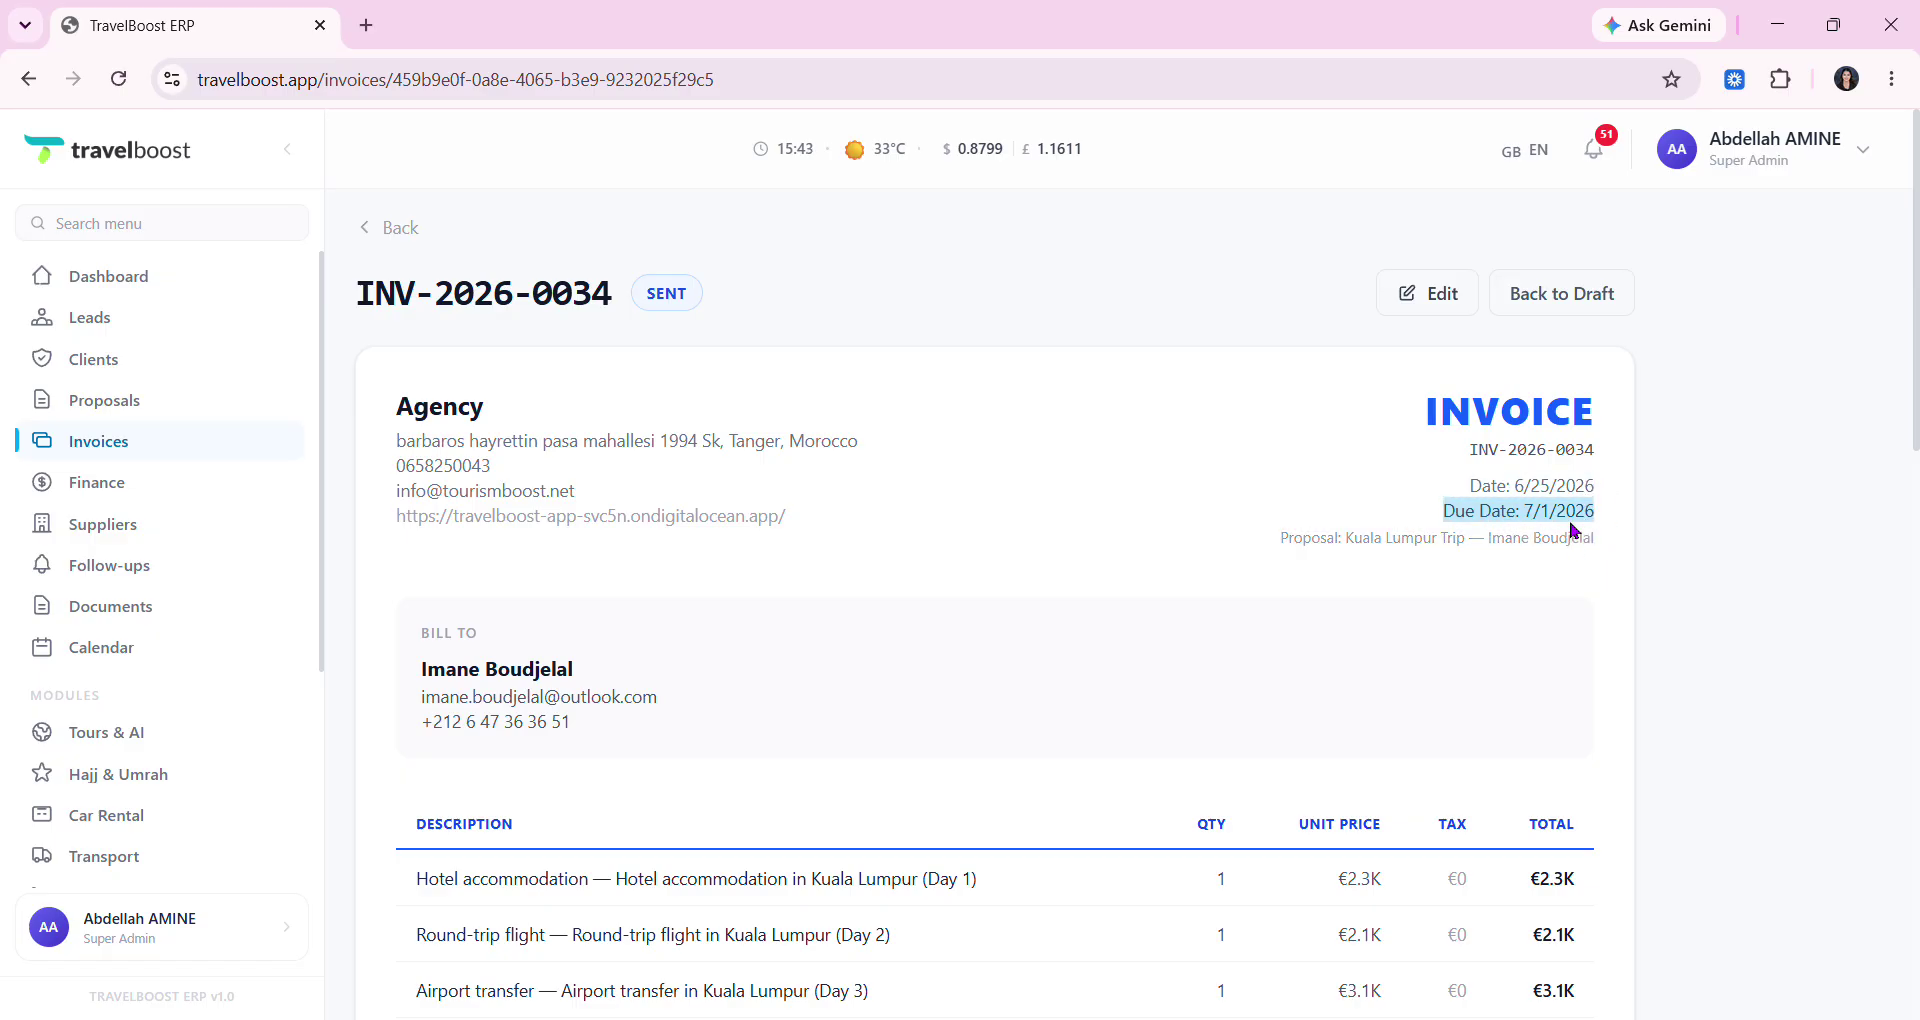
triple_click(1585, 561)
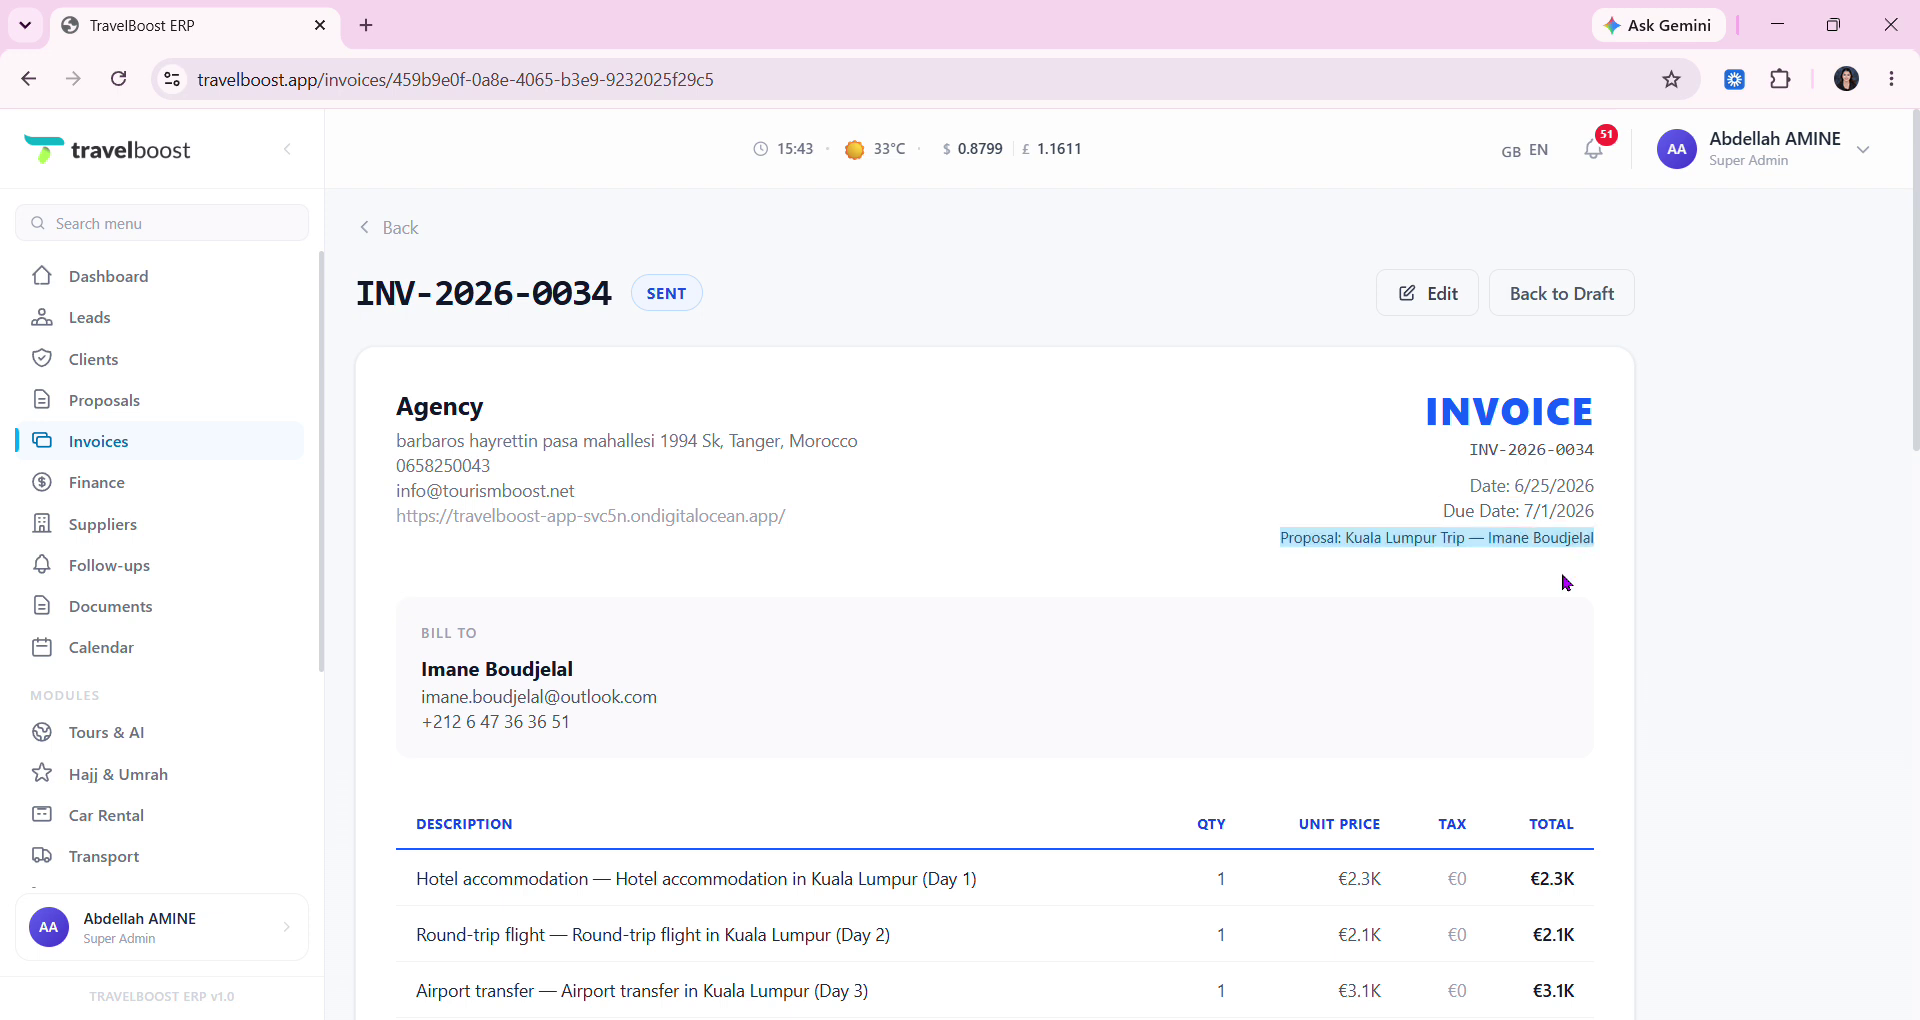
click(1566, 584)
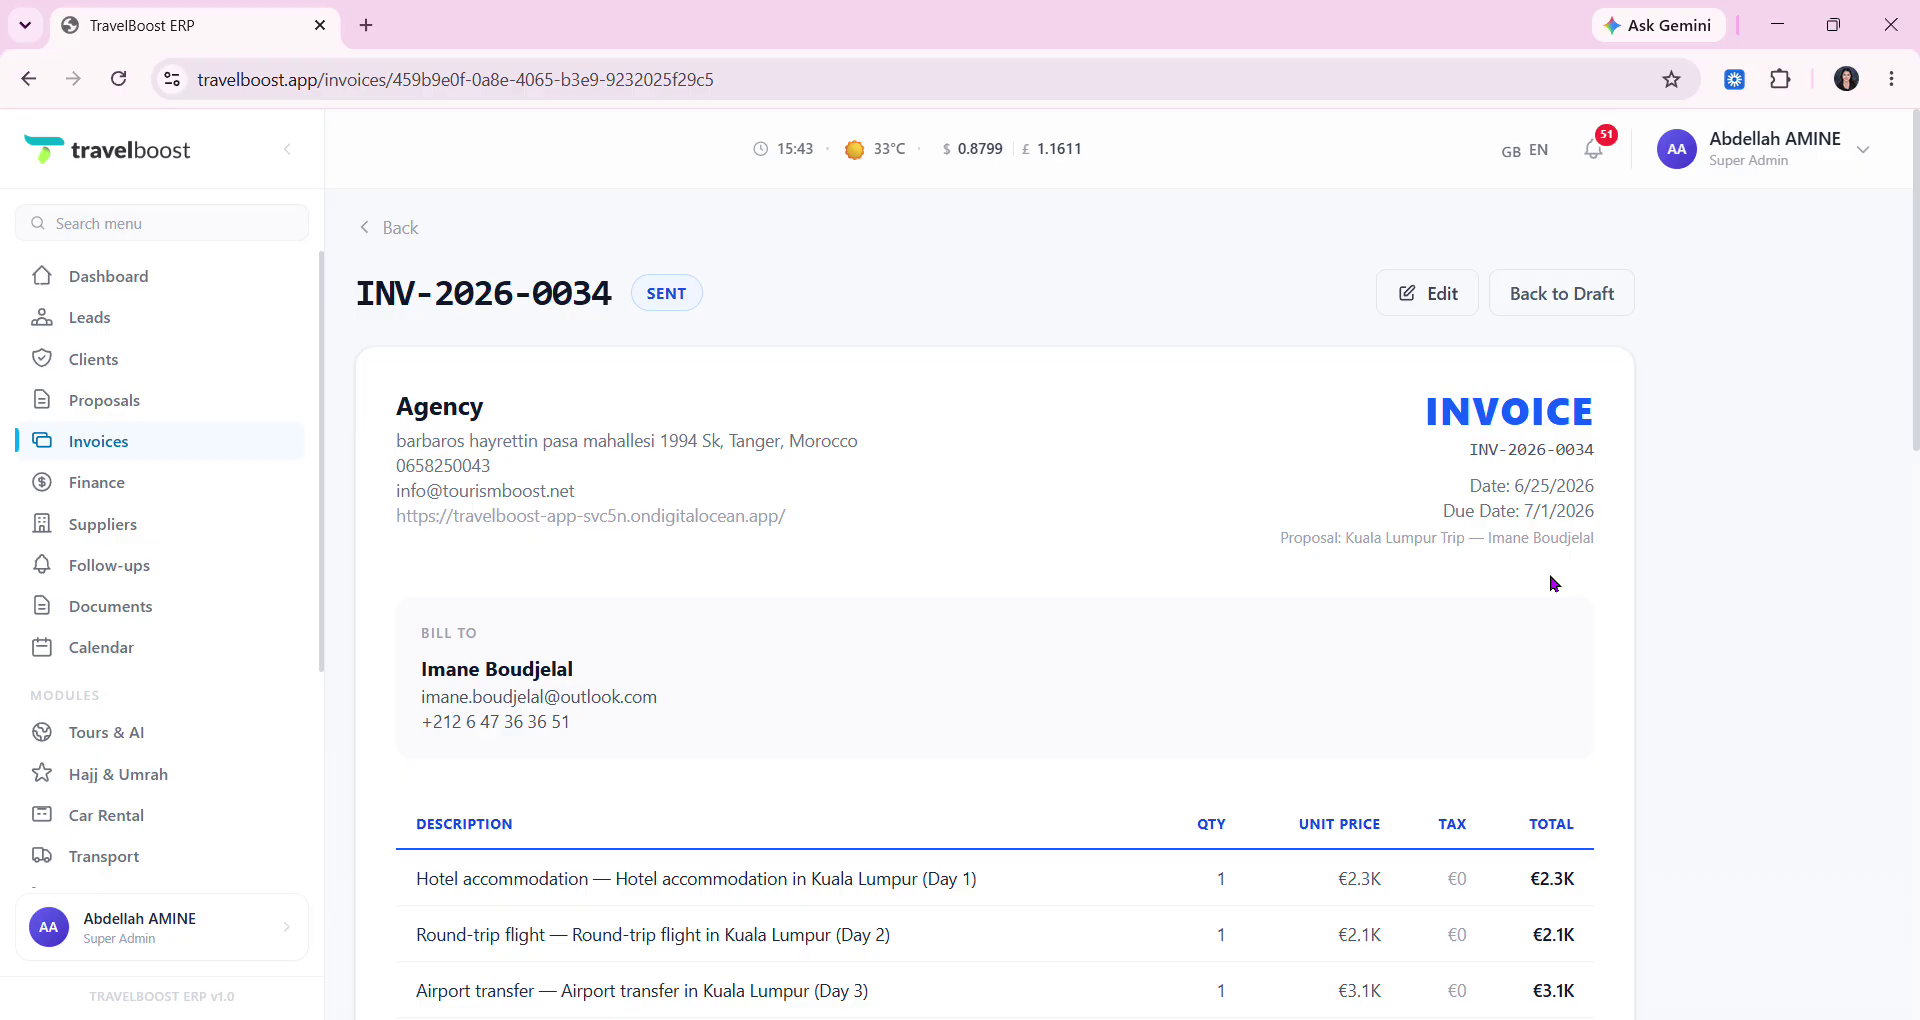
- Review the invoice's billing recipient and the line-item columns for description, quantity, unit price, tax and total
scroll(1122, 605, down, 1)
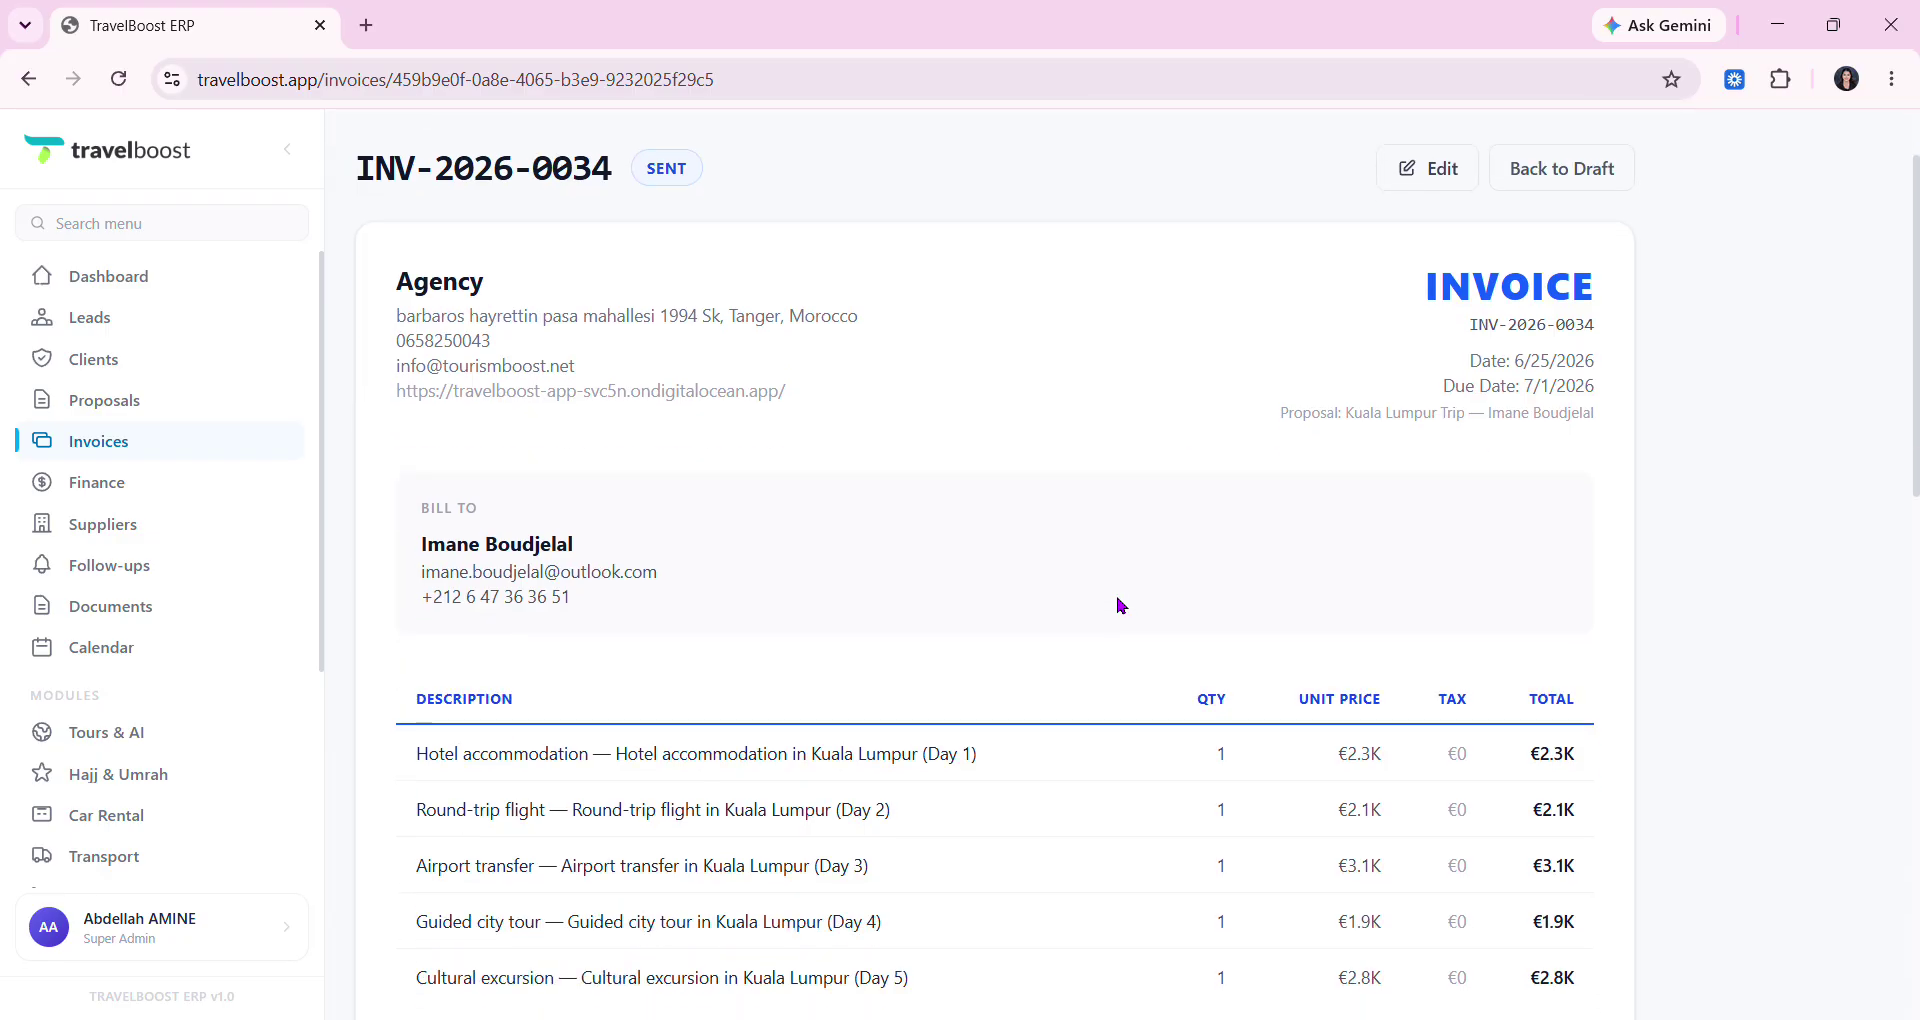
scroll(1122, 605, down, 1)
scroll(1122, 605, down, 2)
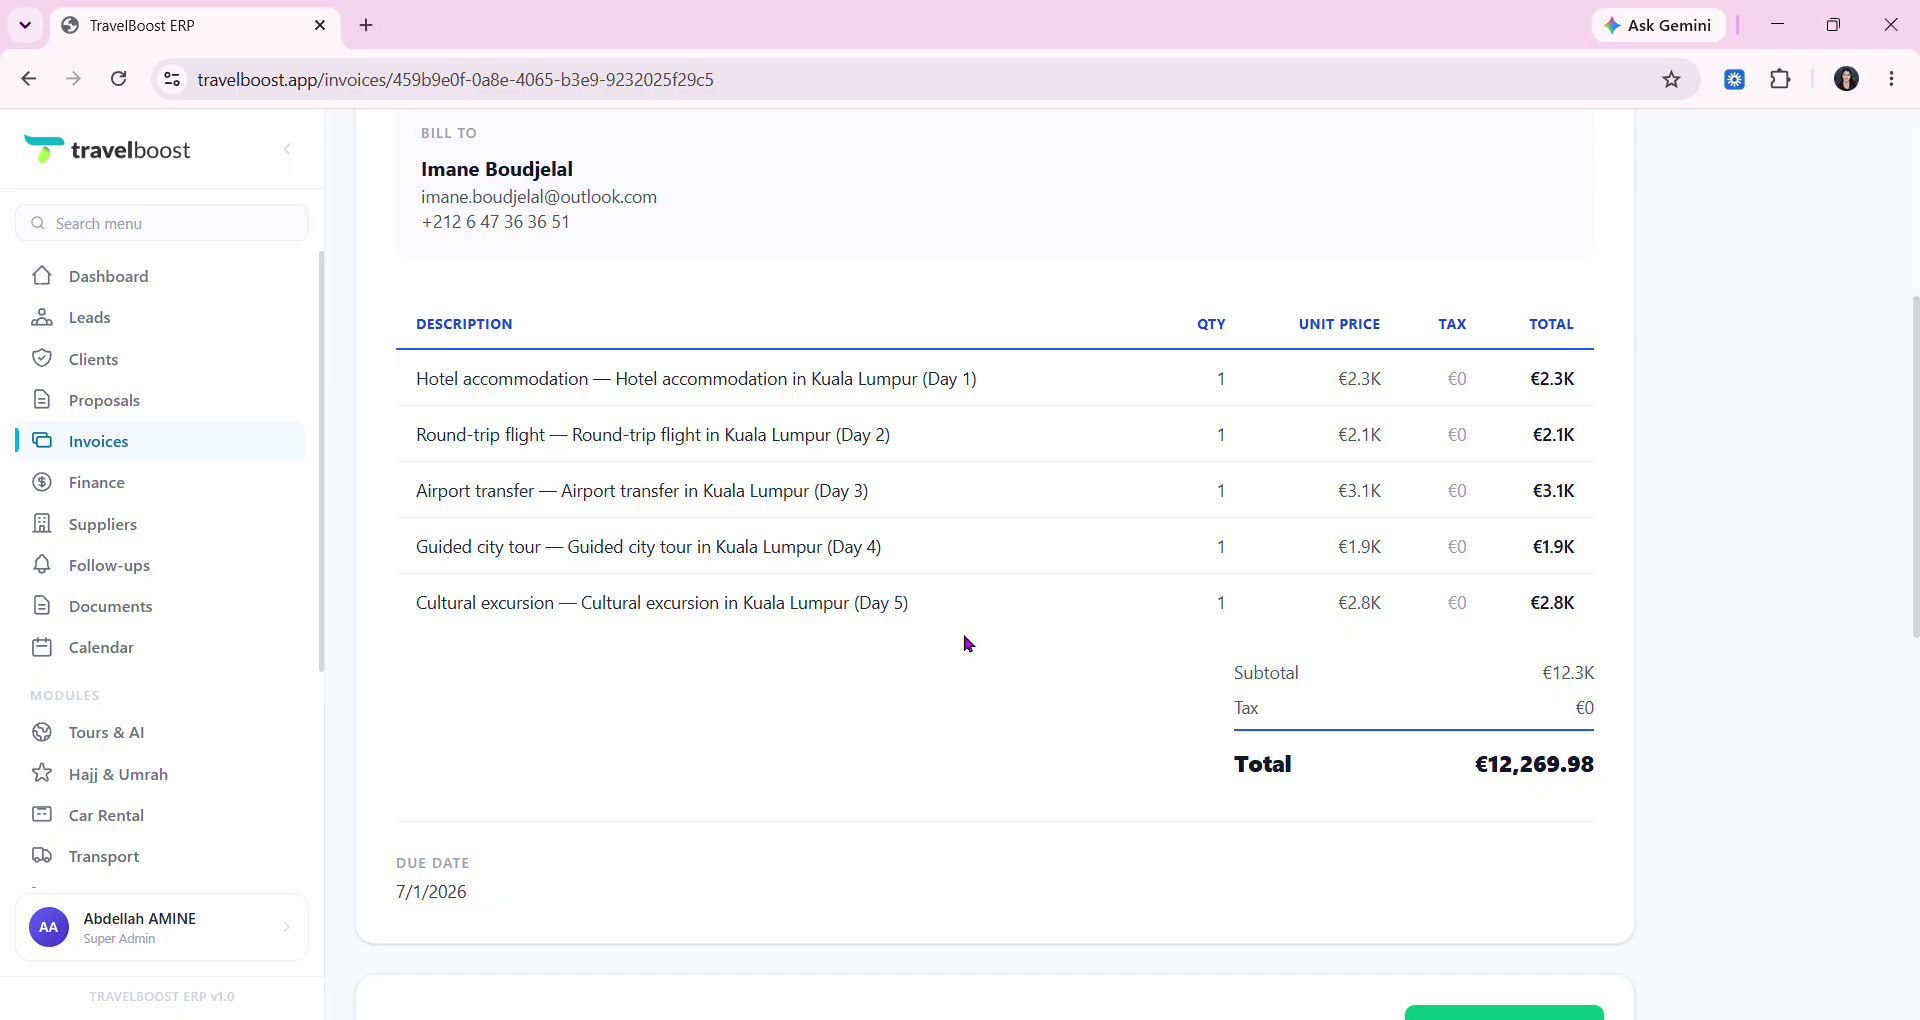
double_click(483, 326)
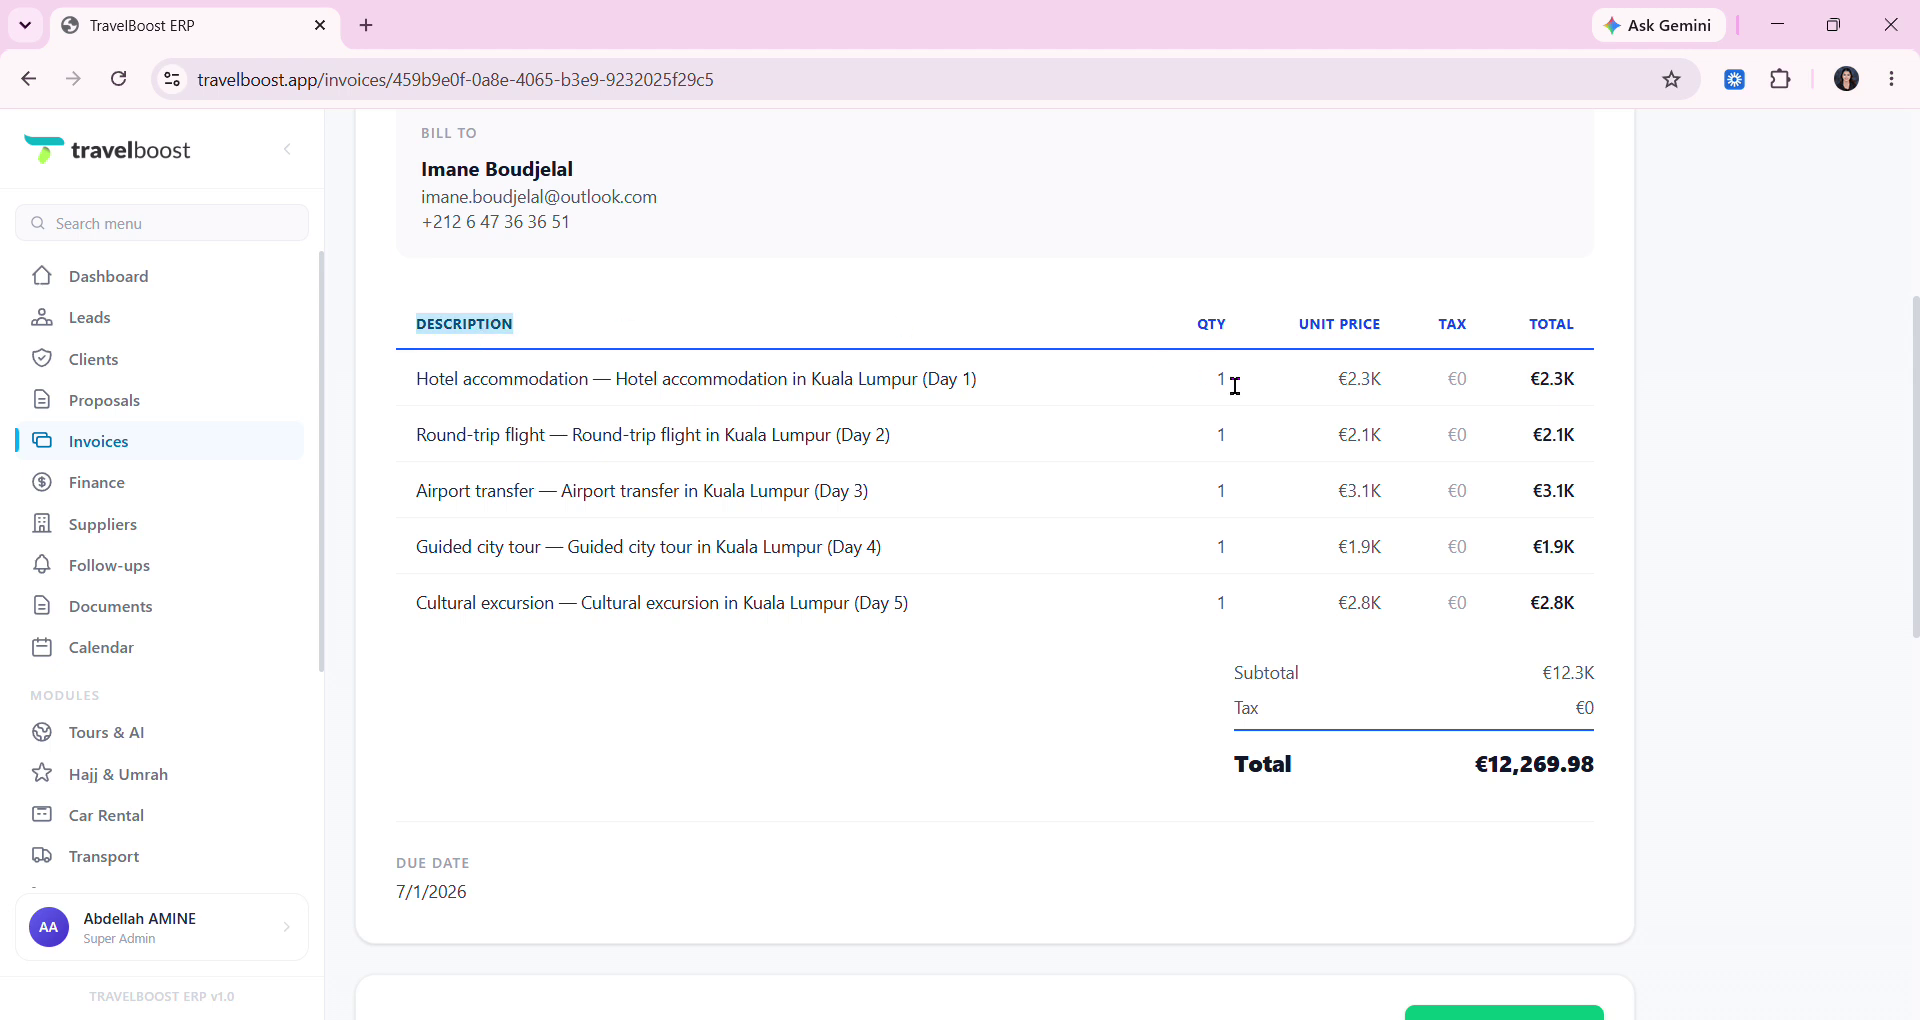
drag(1200, 314, 1208, 316)
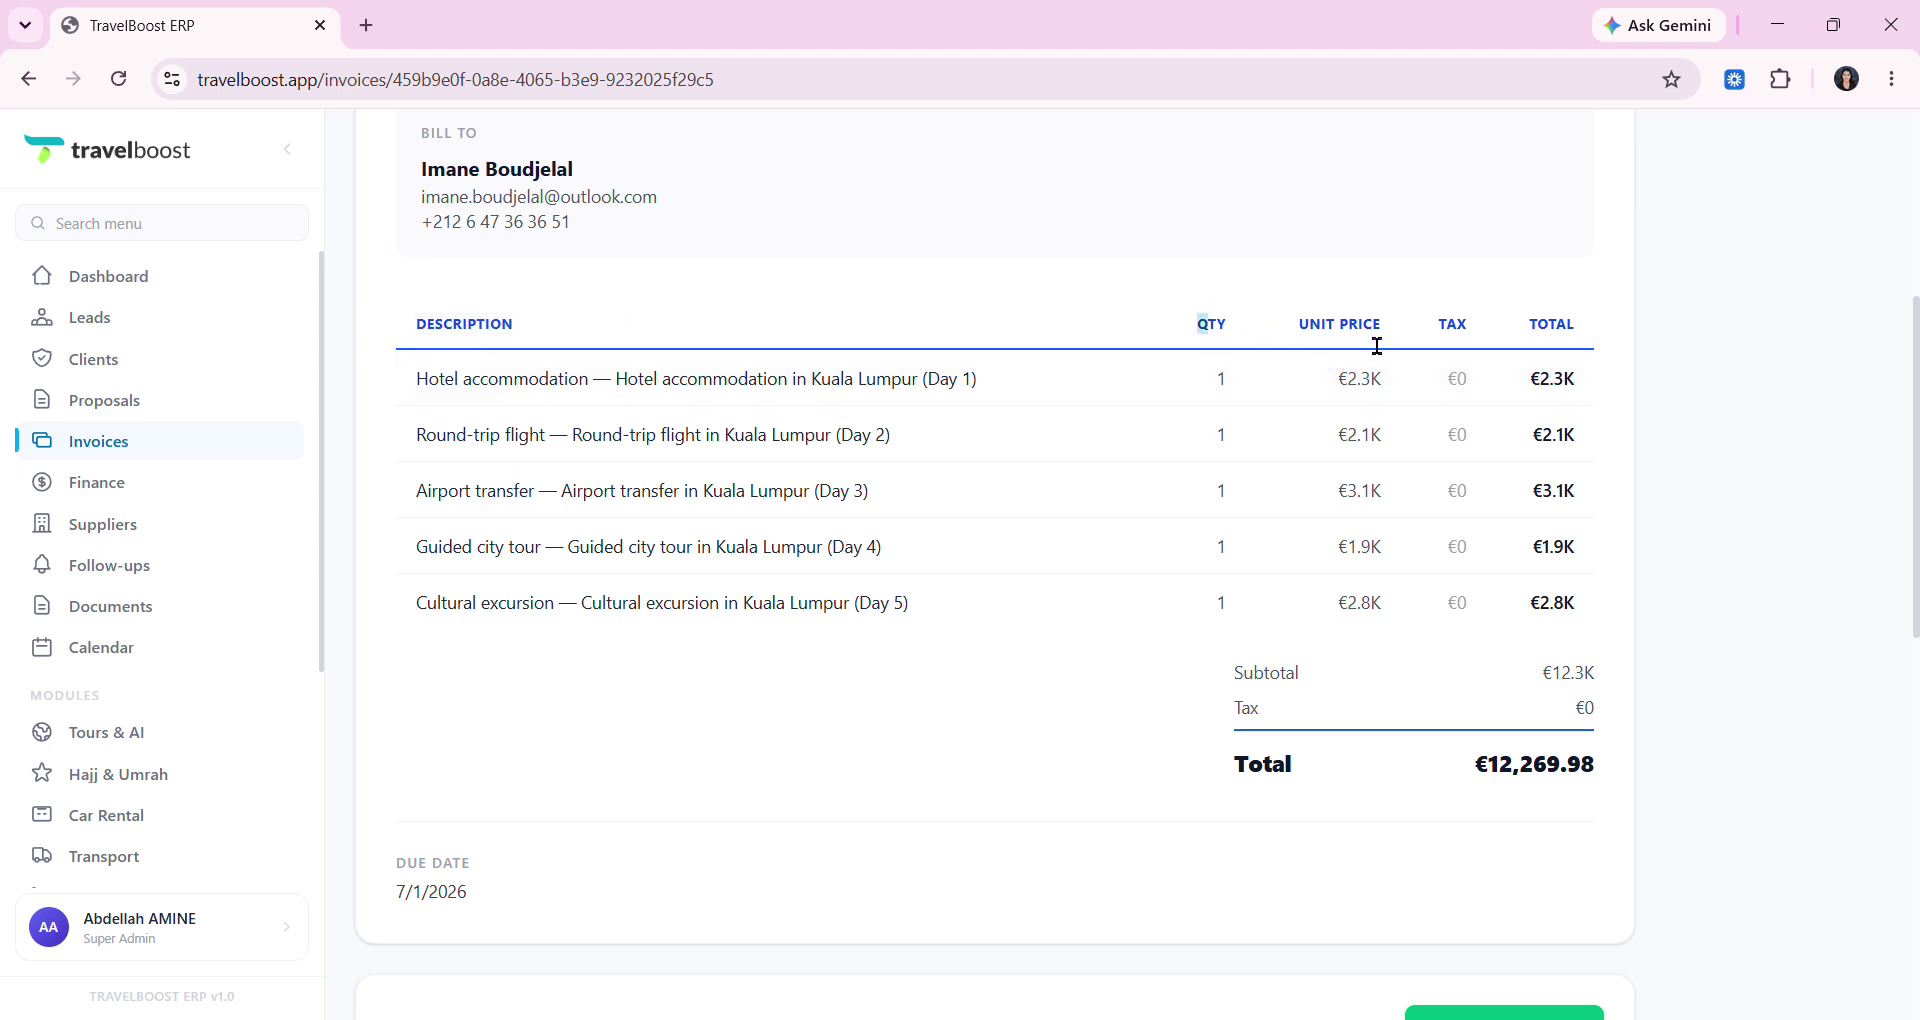
triple_click(1377, 344)
double_click(1478, 342)
double_click(1562, 339)
- Review the subtotal, tax and grand total below the invoice's line items
scroll(1125, 666, down, 1)
double_click(1289, 548)
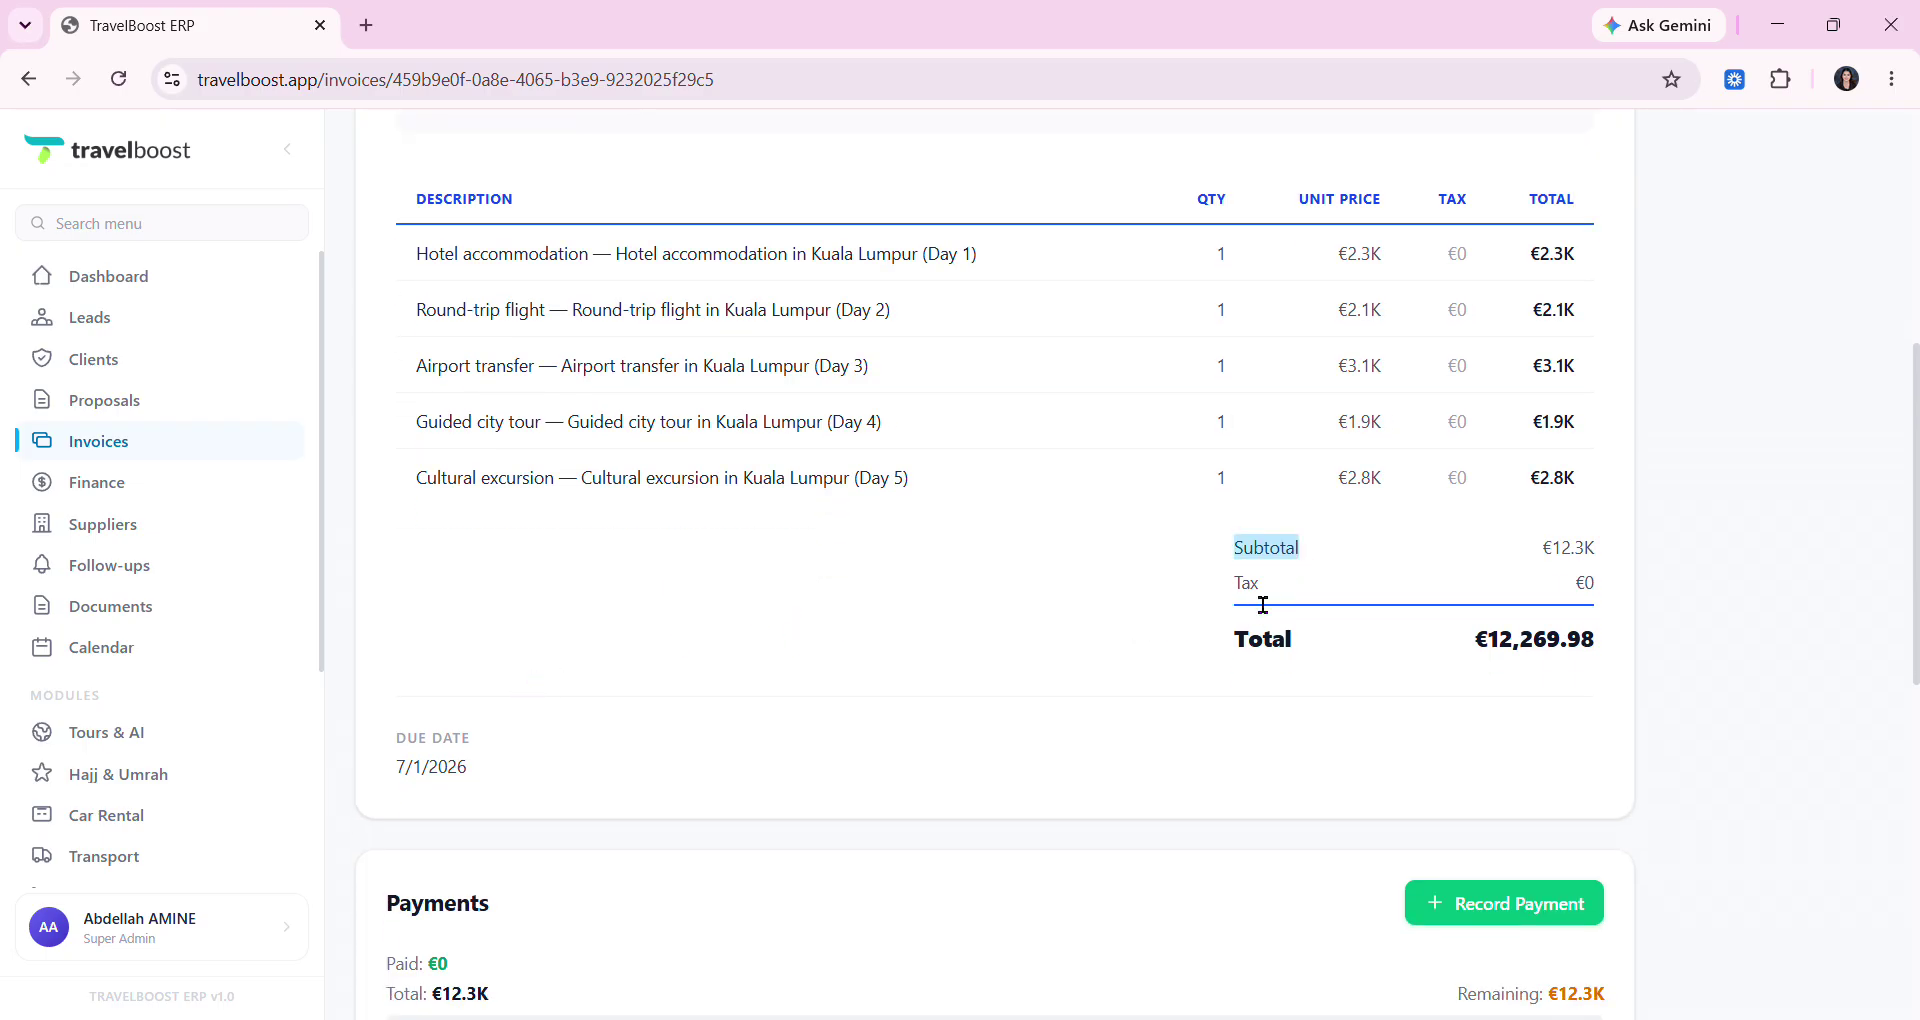
double_click(1270, 583)
double_click(1284, 650)
drag(1284, 650, 1588, 649)
double_click(1588, 650)
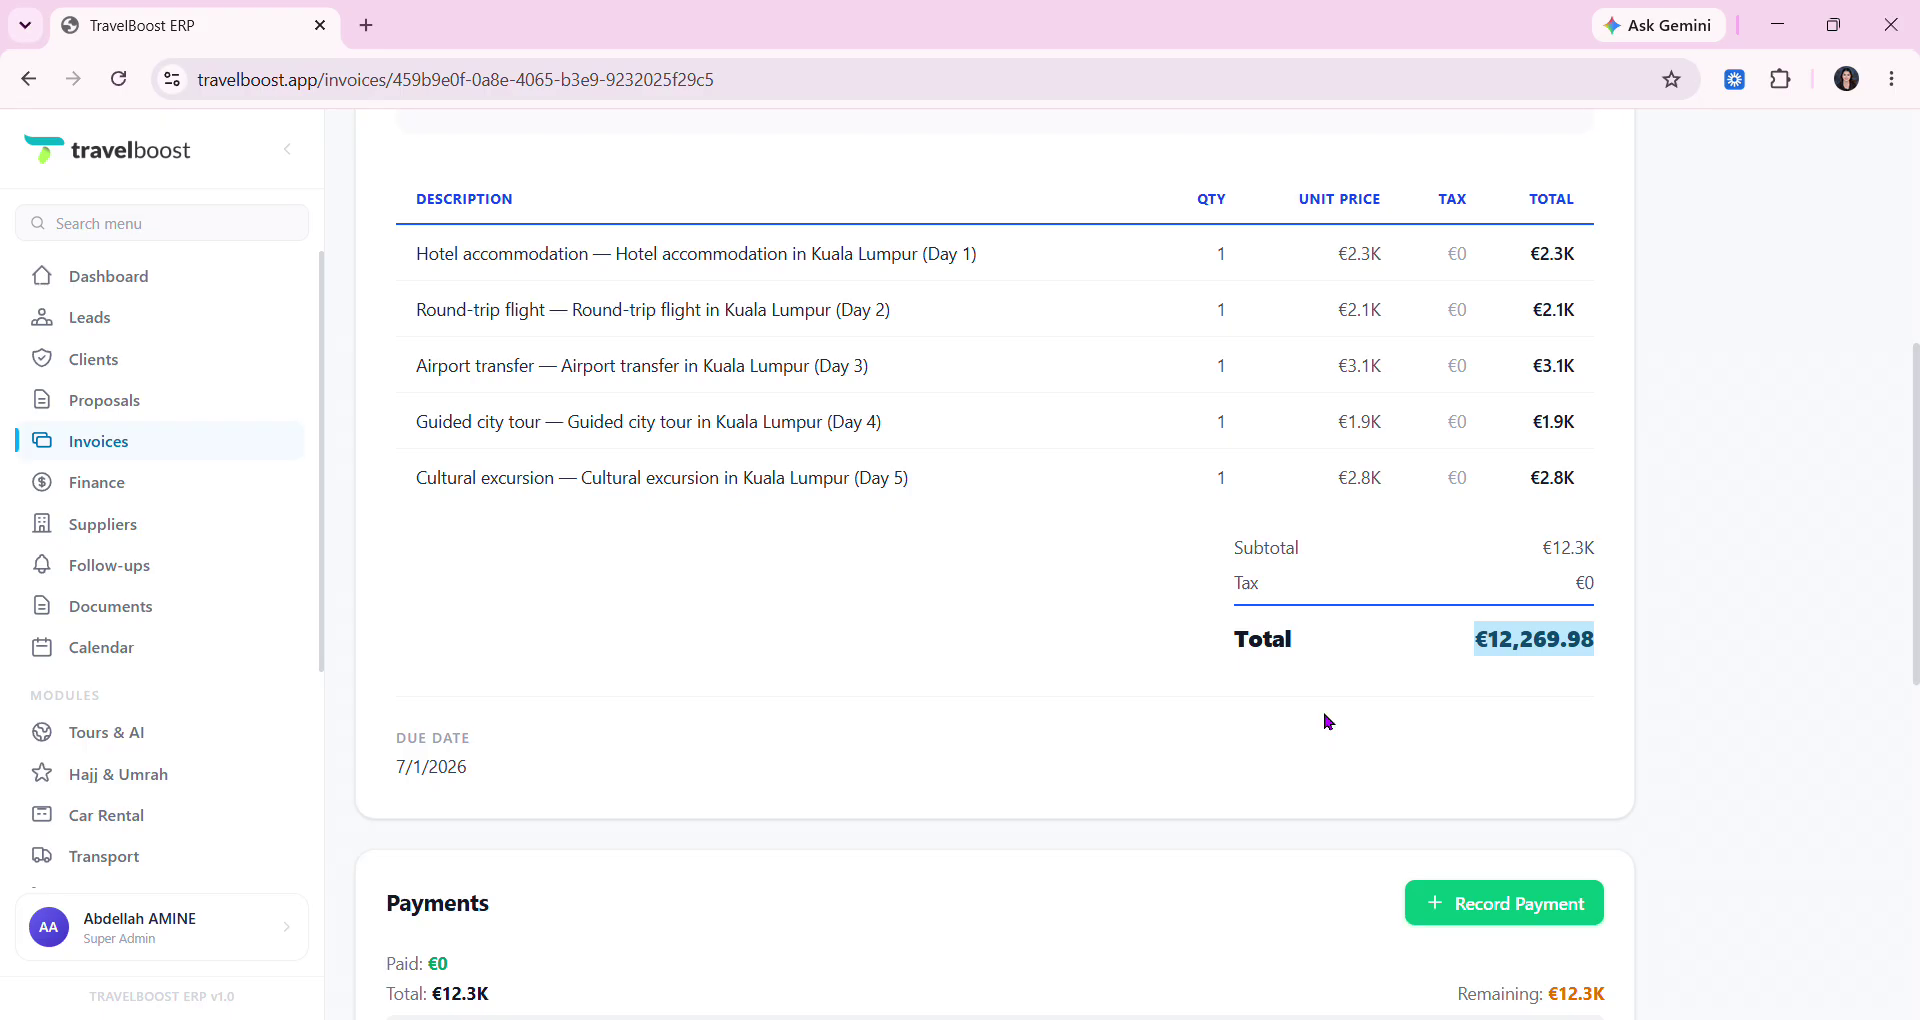
- Examine the invoice's Payments section, including the paid amount, remaining balance and payment due date
scroll(1096, 758, down, 3)
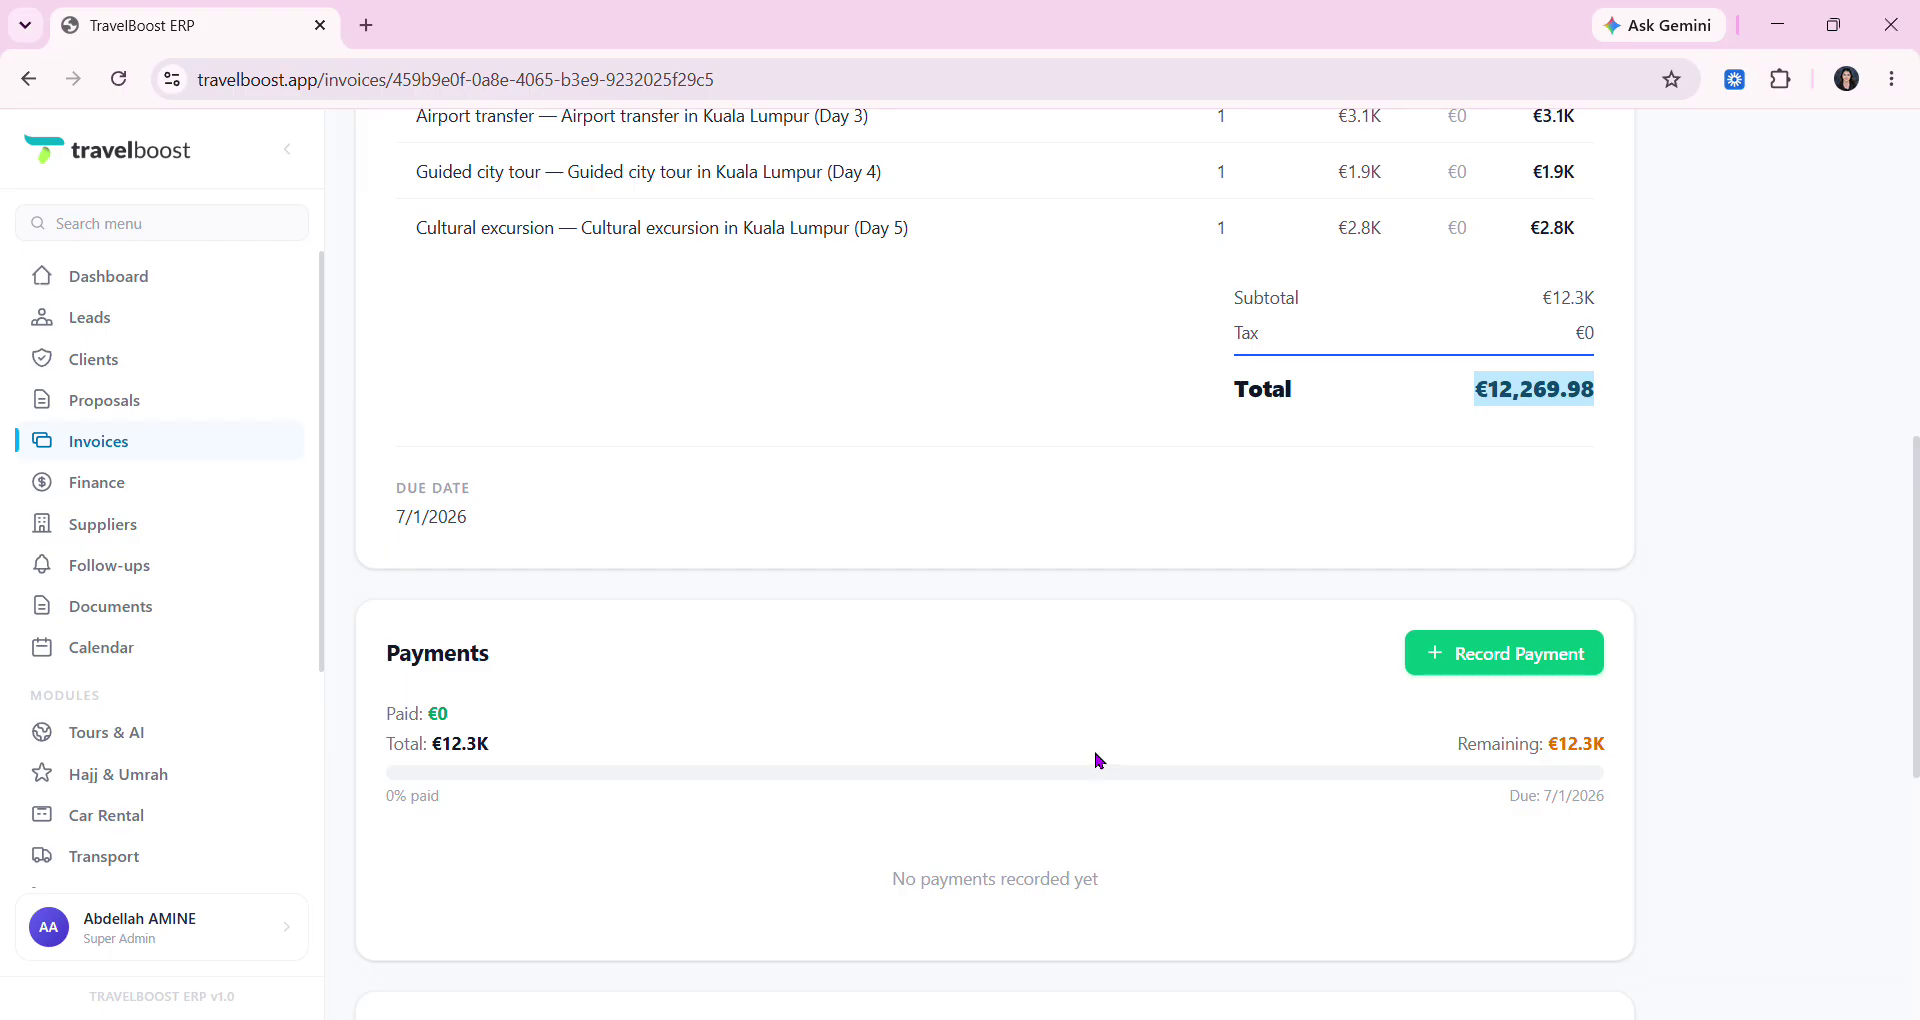
scroll(1099, 761, down, 2)
double_click(472, 546)
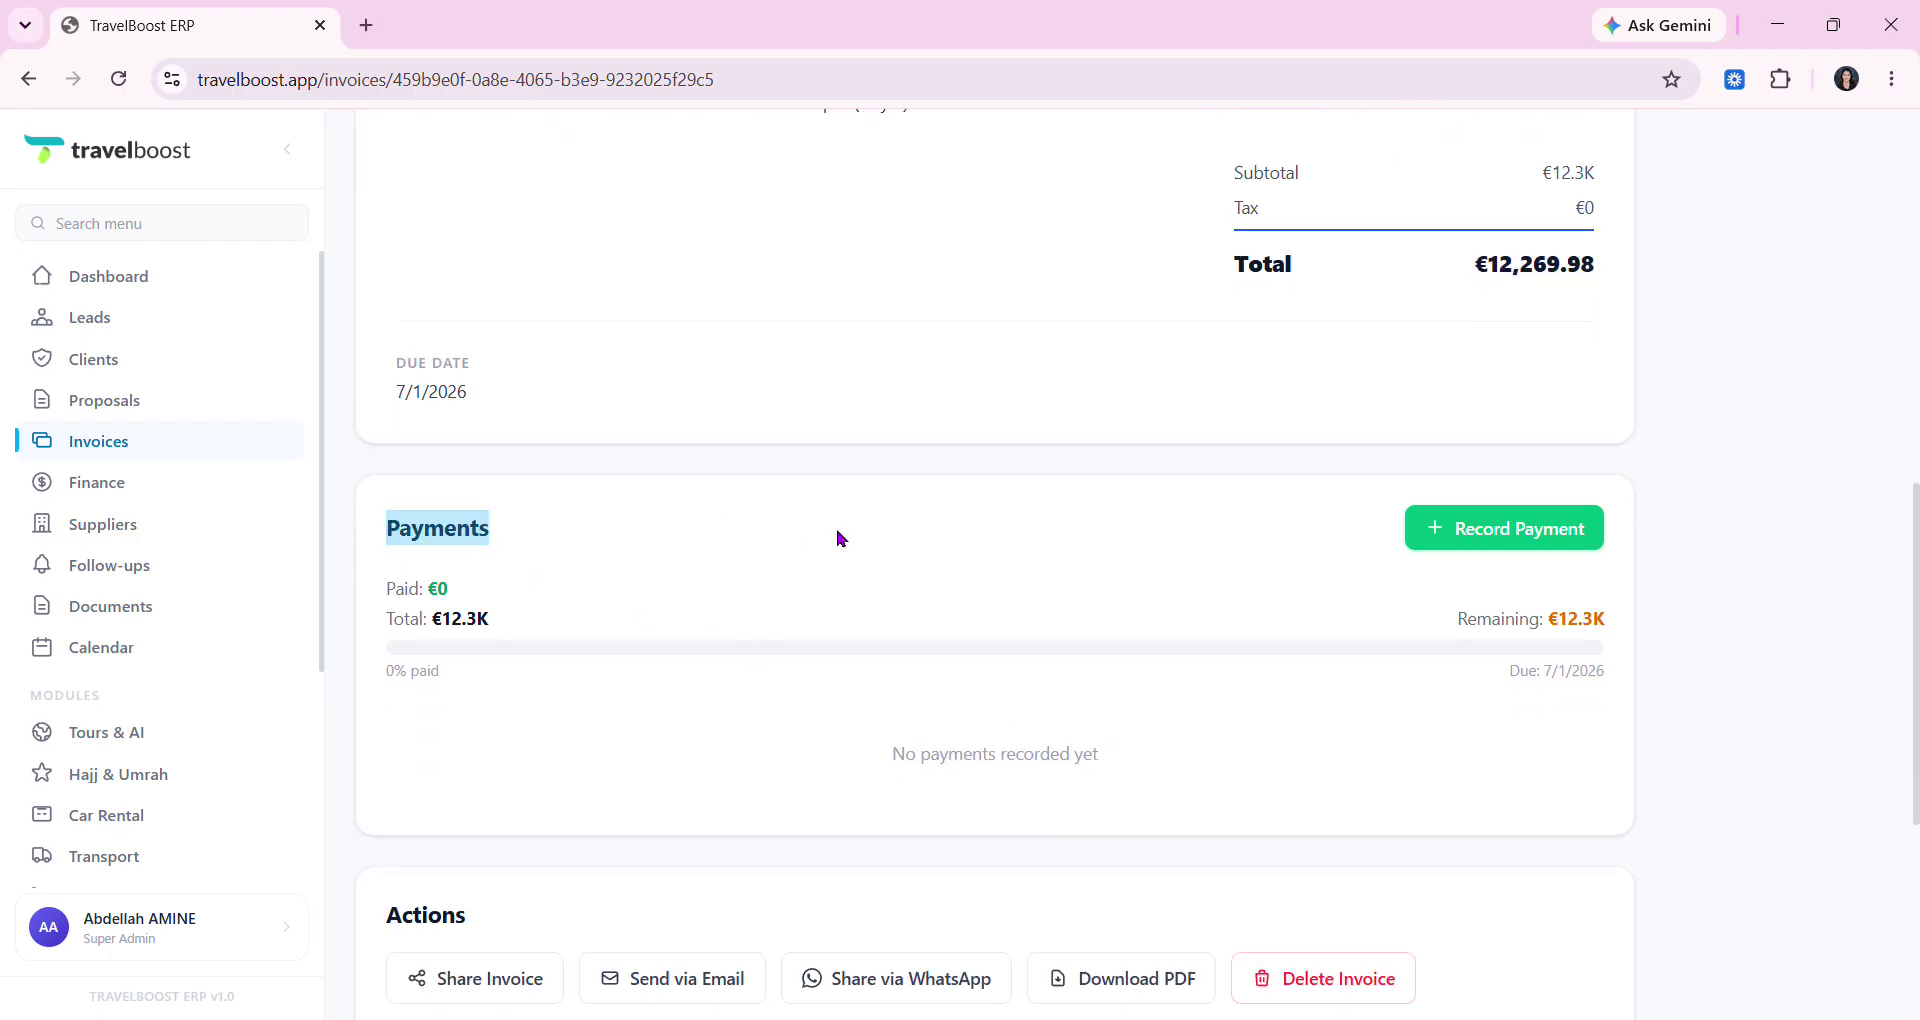
scroll(845, 539, down, 1)
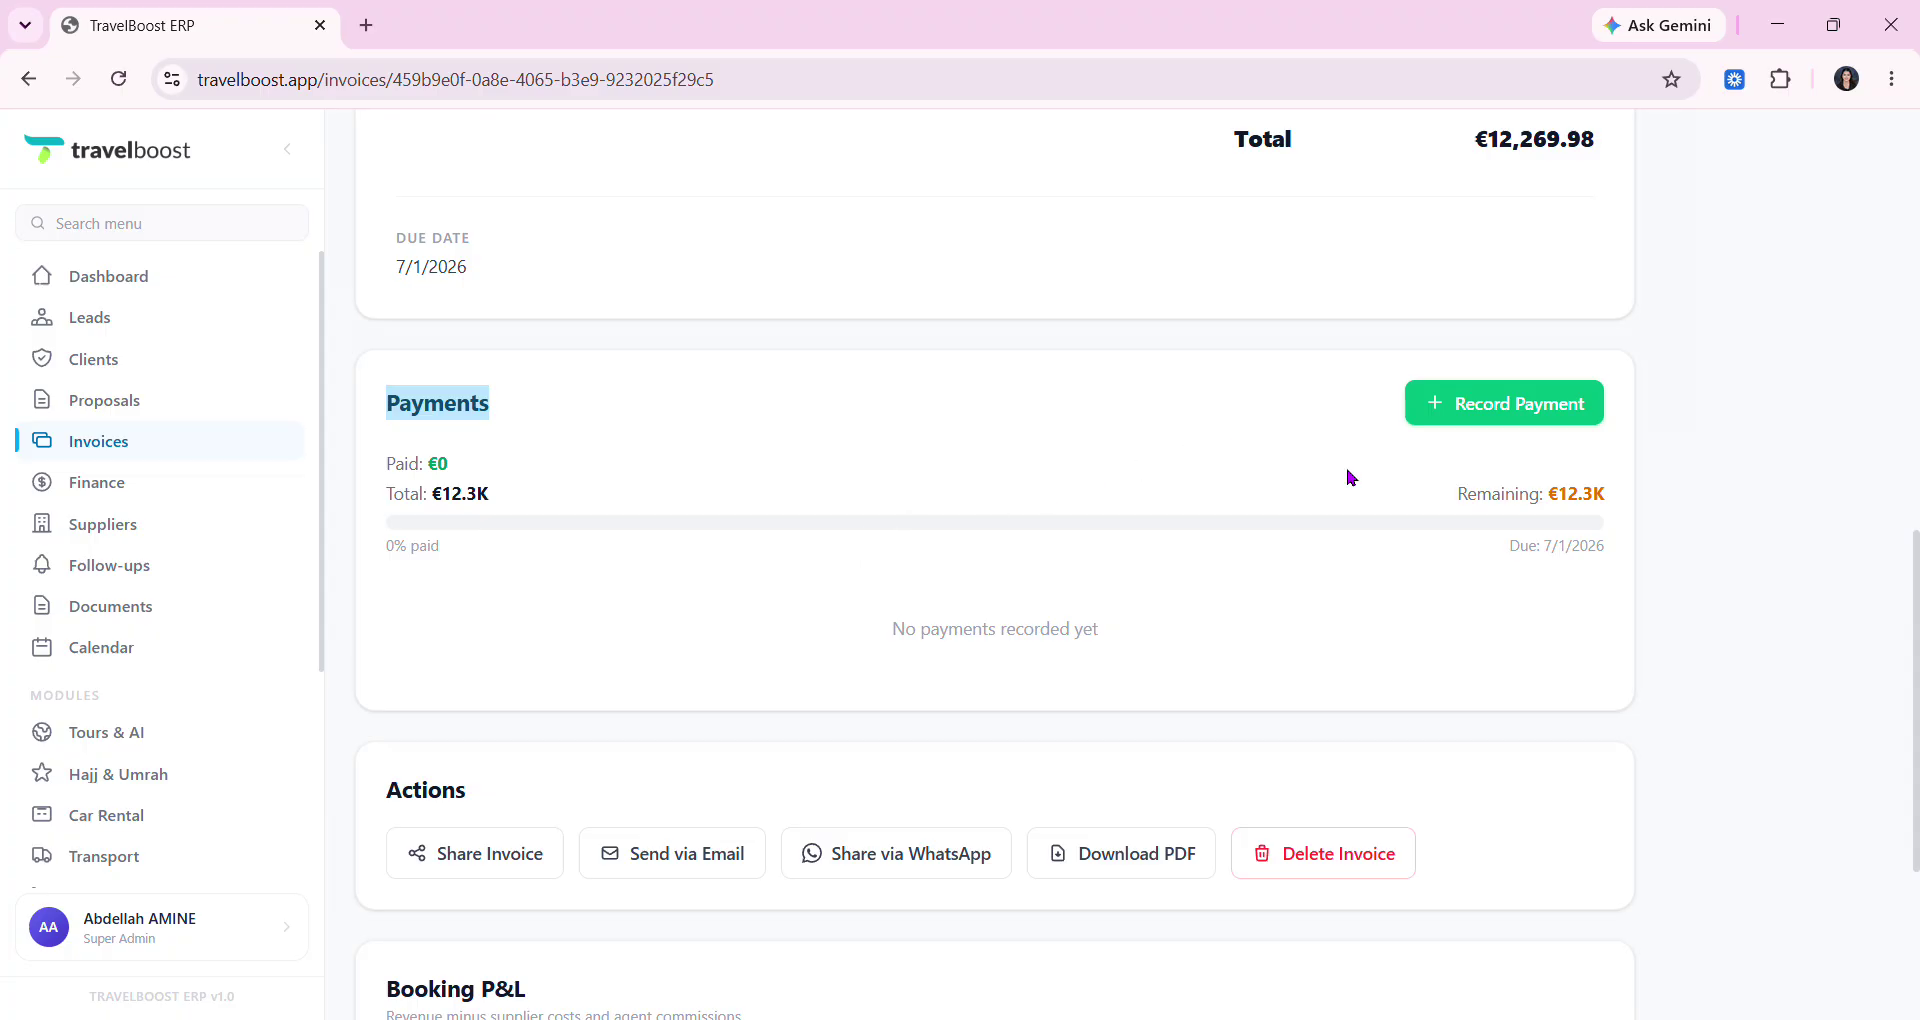
drag(1452, 497, 1583, 500)
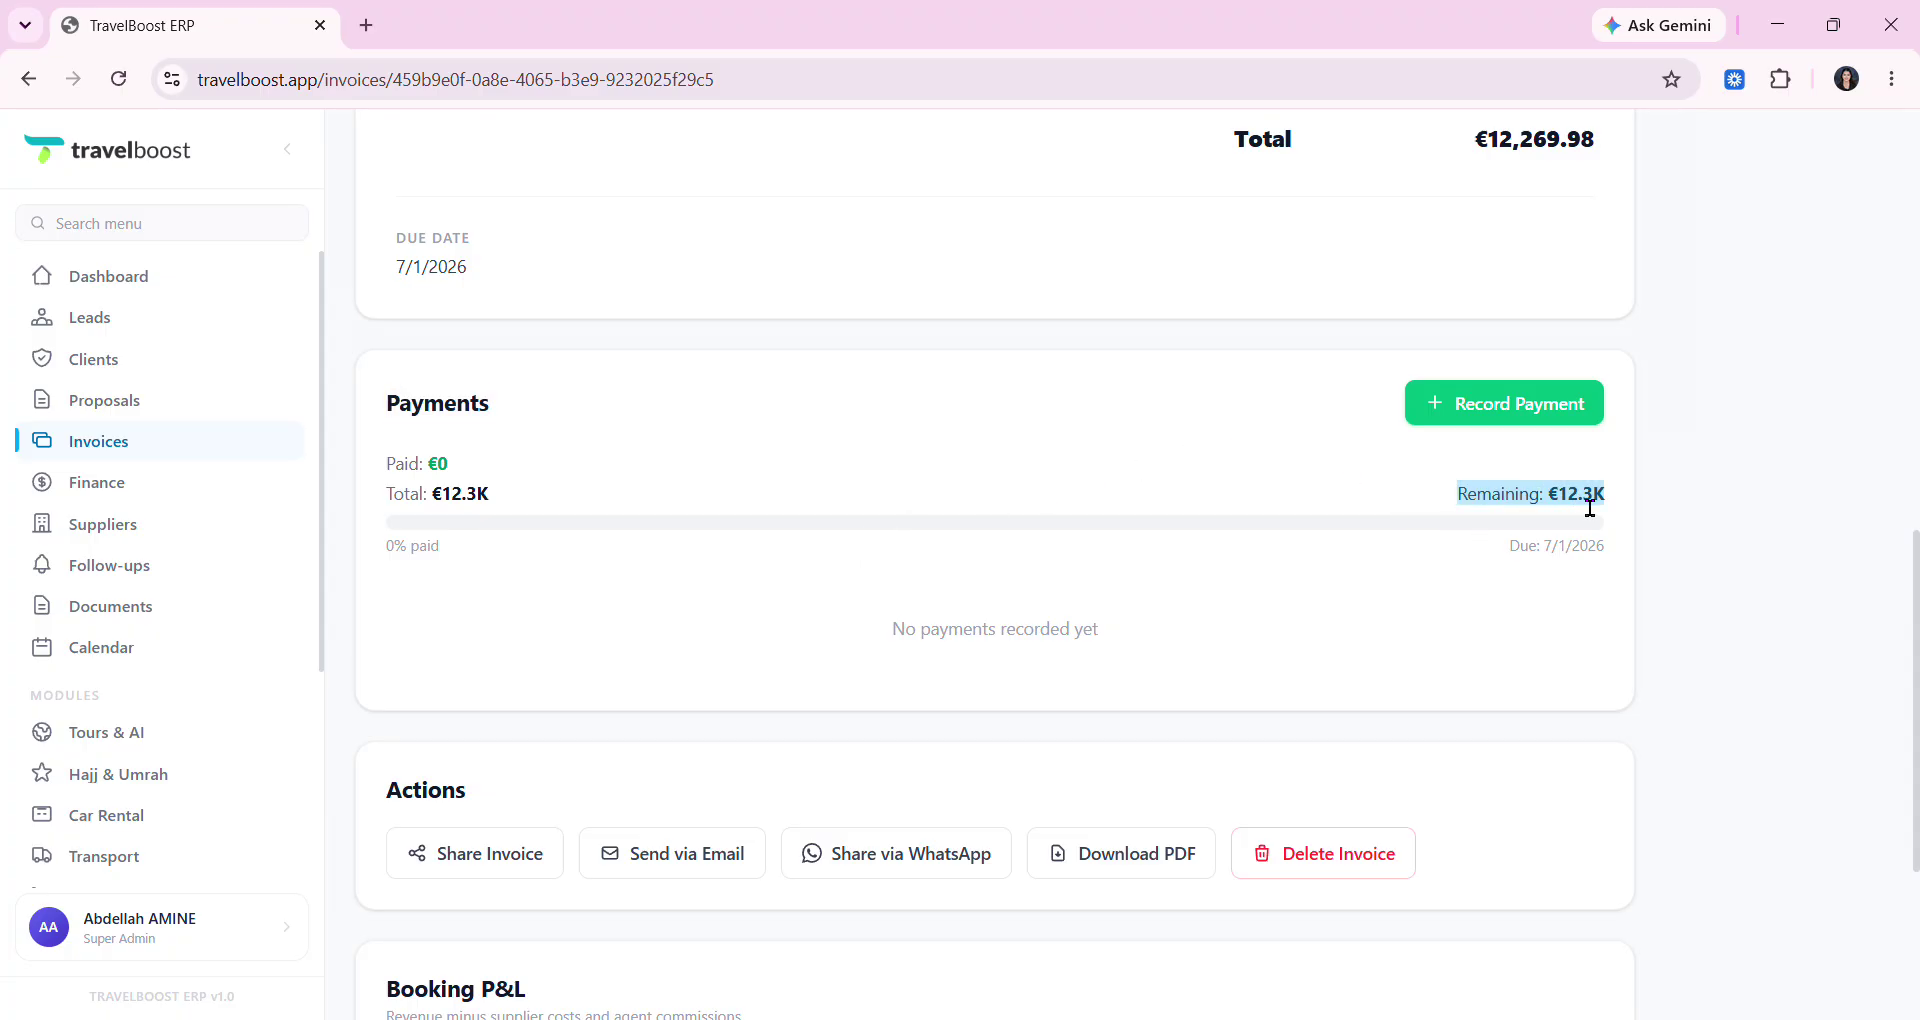
triple_click(1586, 555)
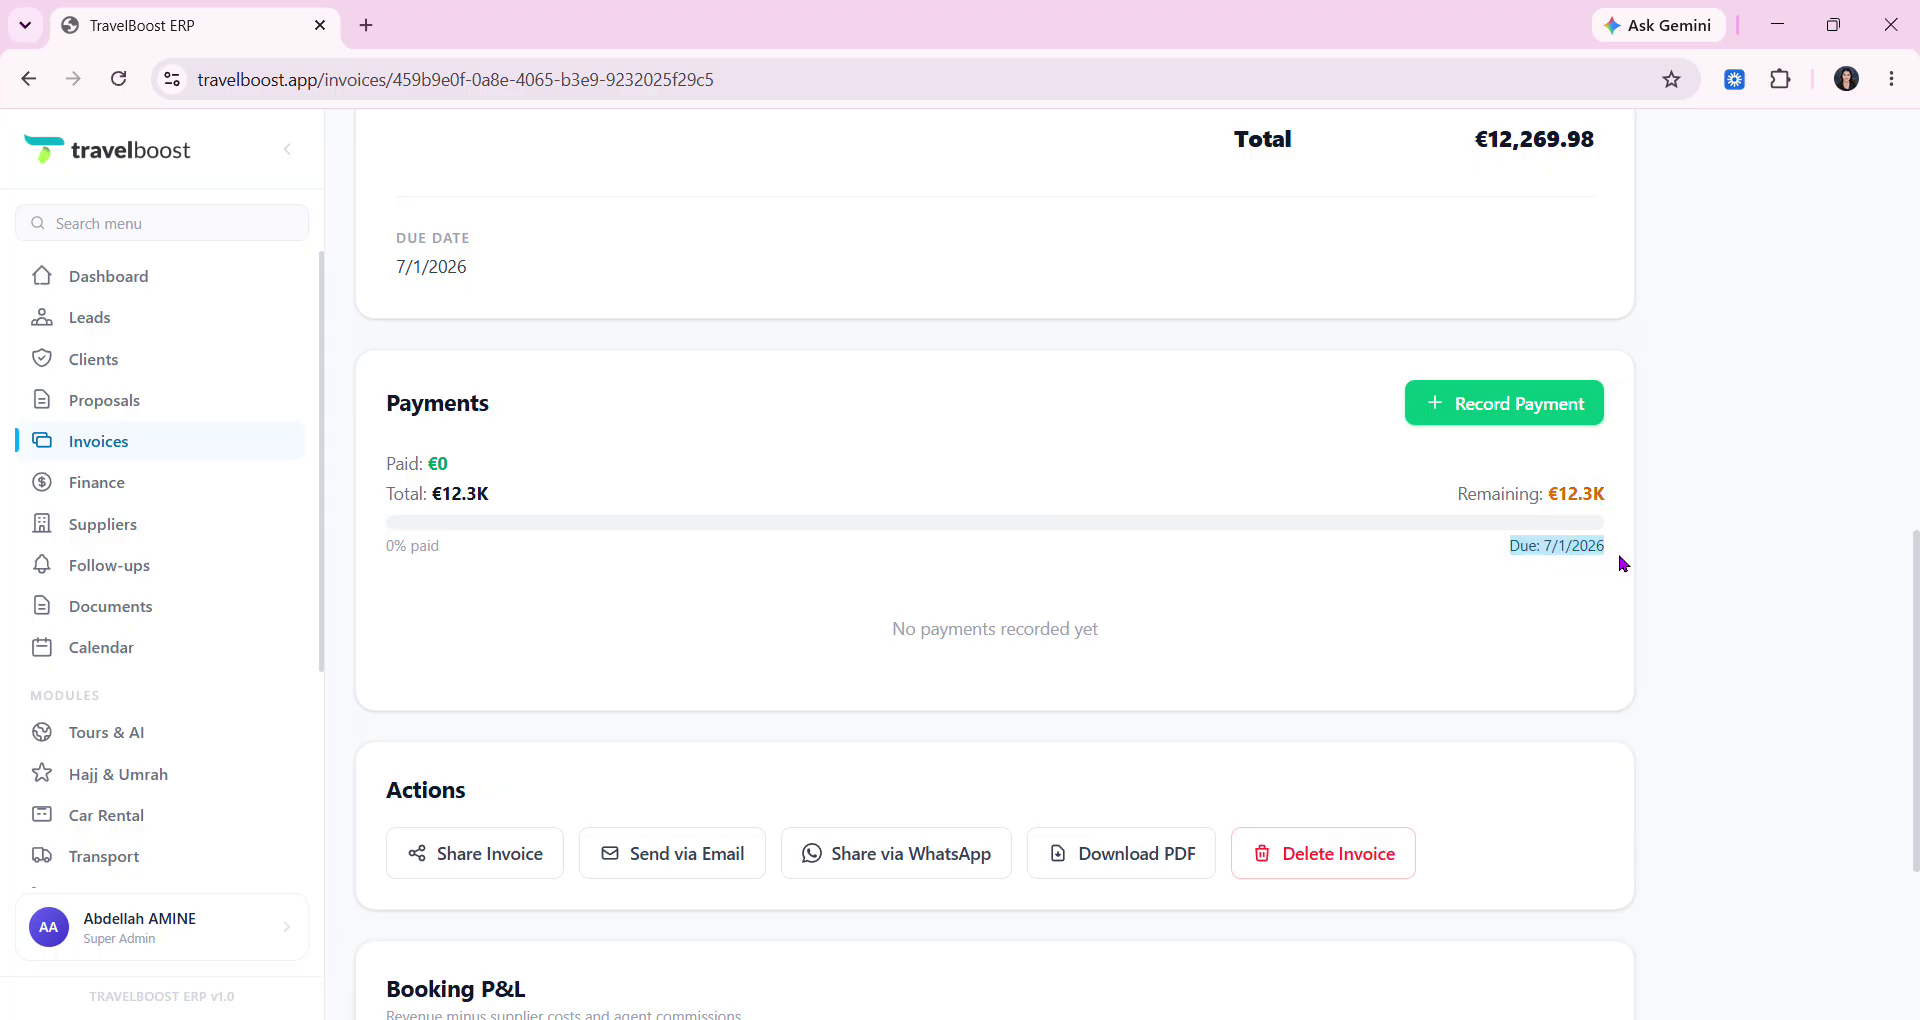
click(1602, 566)
- Open the Record Payment form, review its amount, method, reference and notes fields, and cancel without recording a payment
scroll(1140, 541, down, 1)
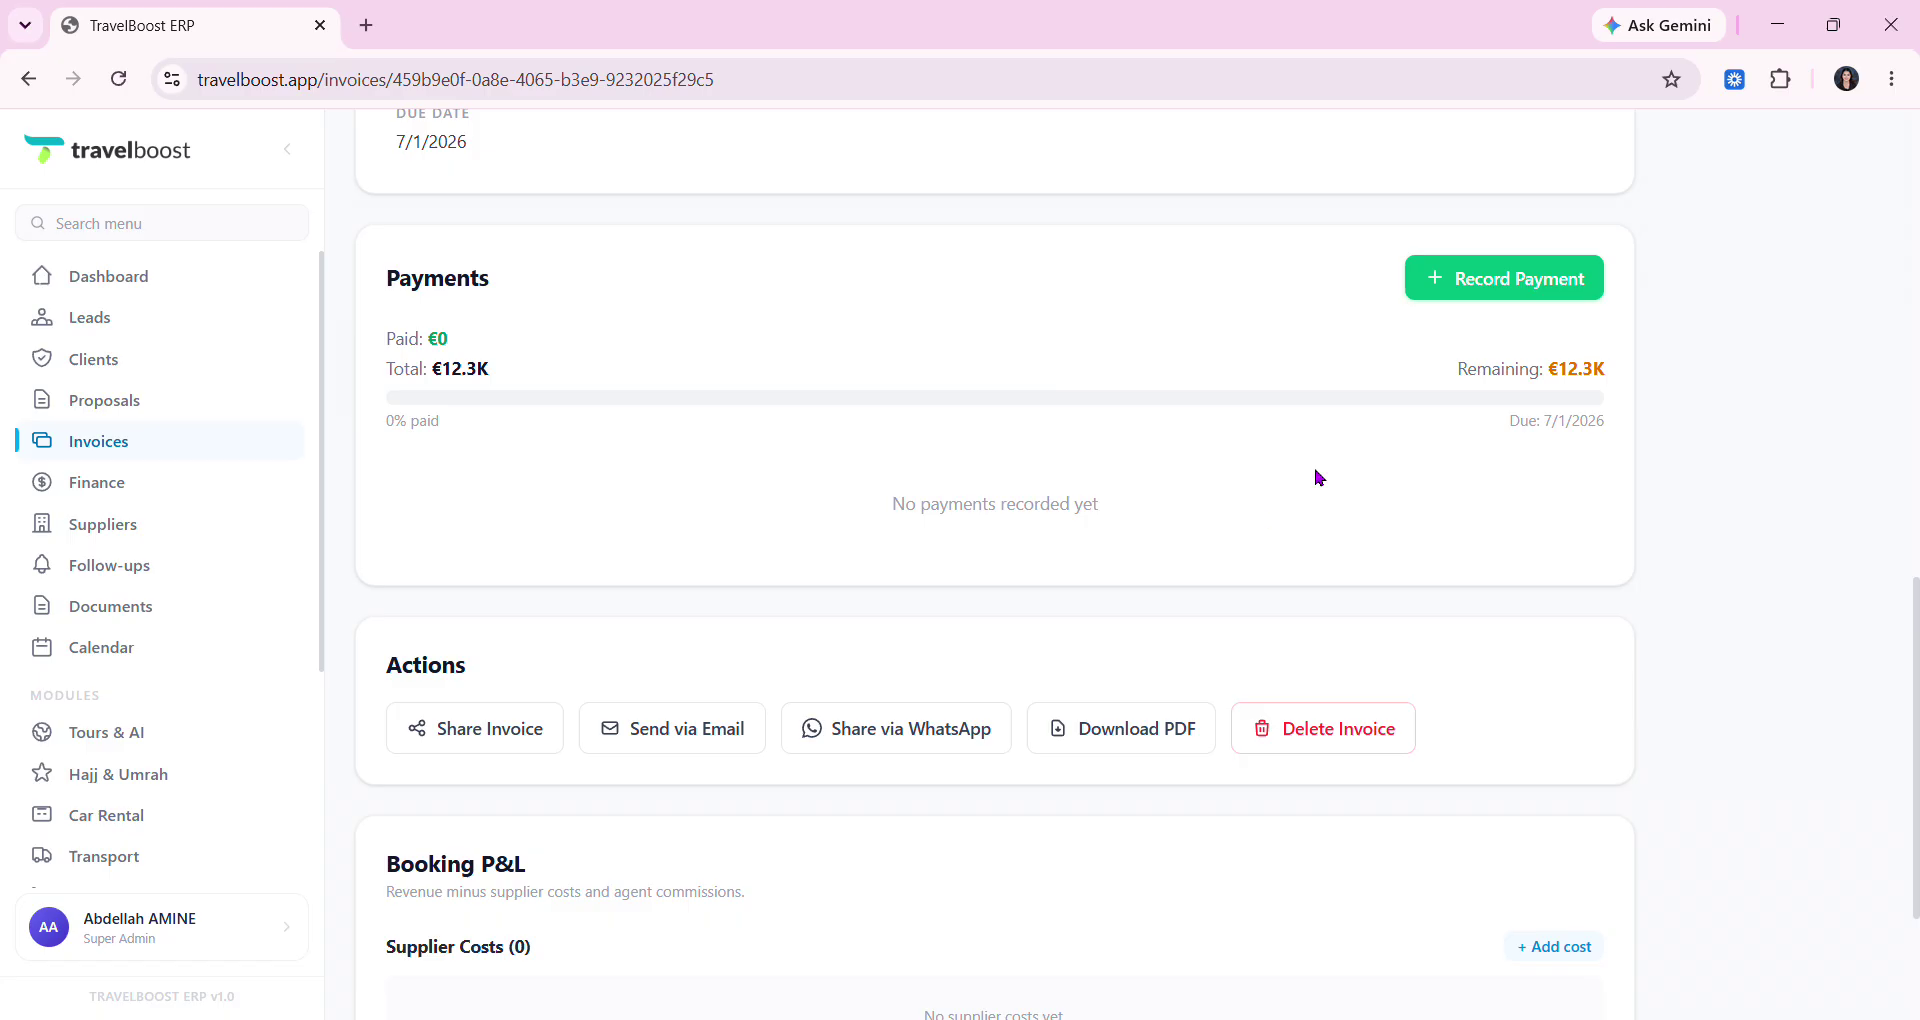
click(1491, 294)
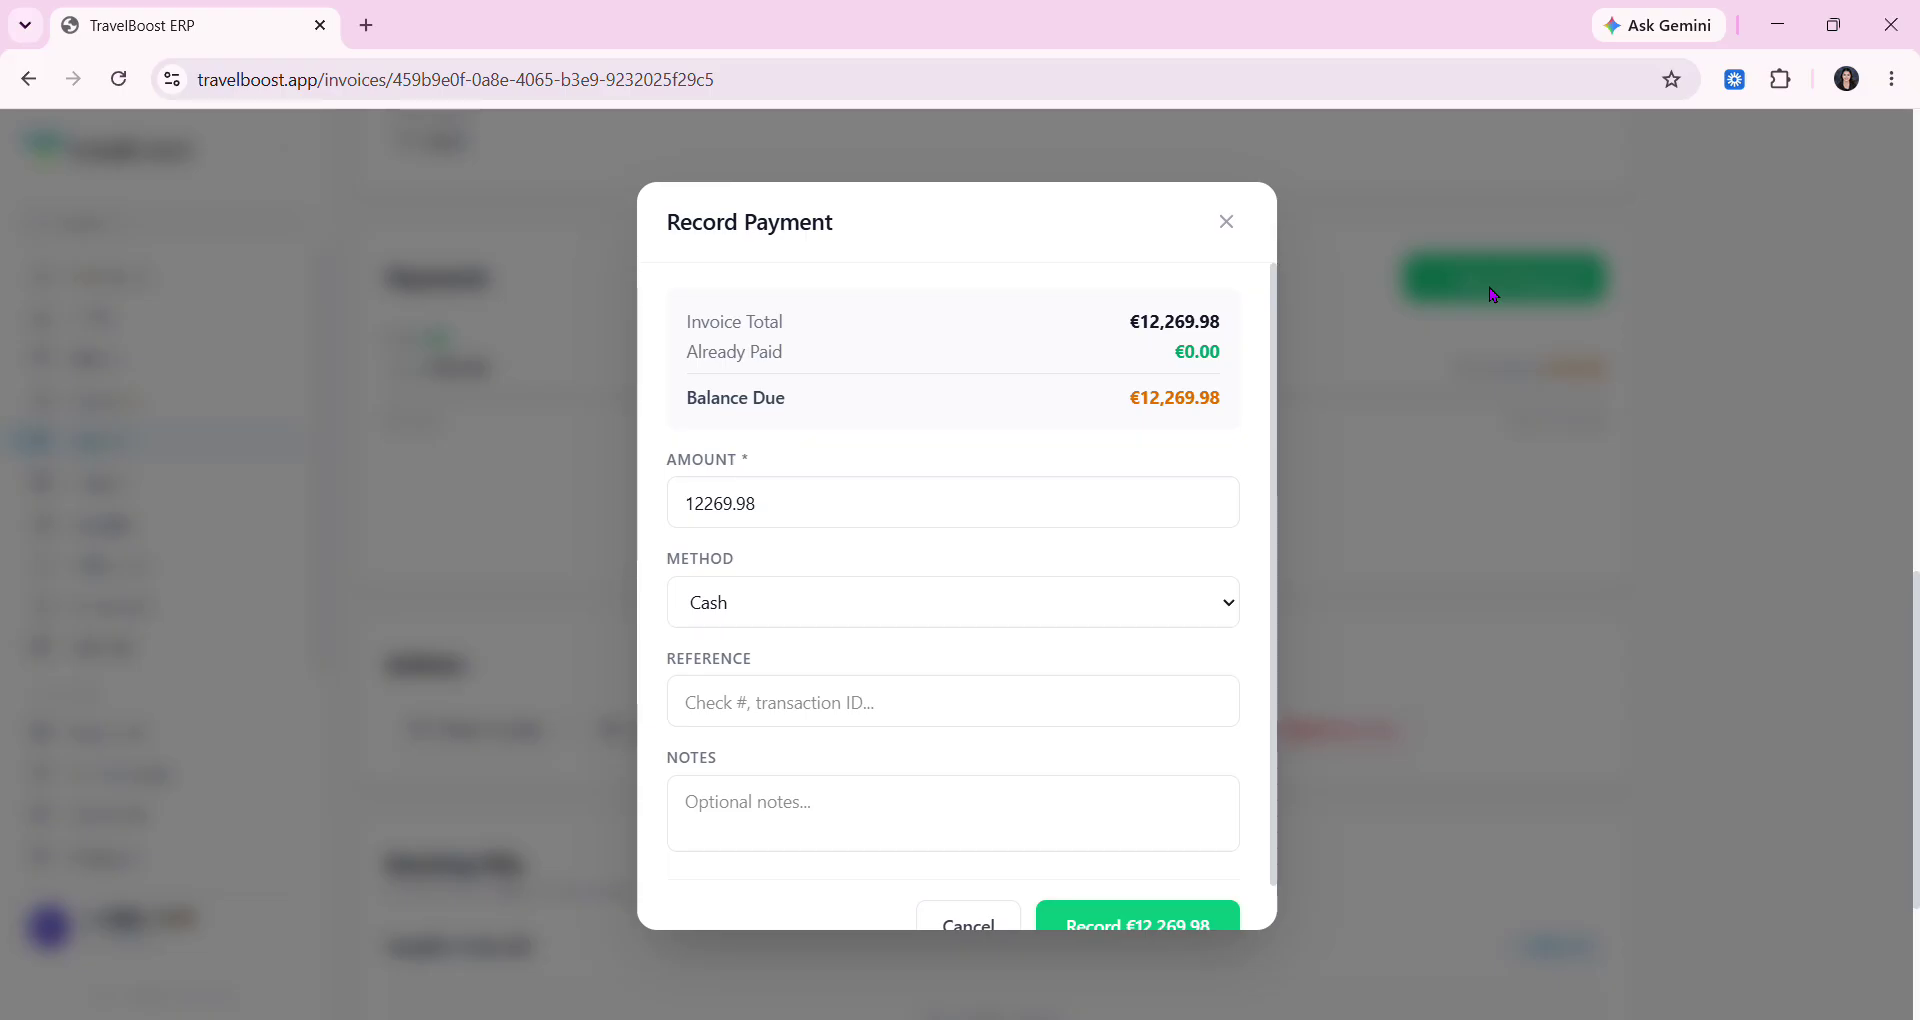
double_click(814, 229)
triple_click(940, 240)
click(940, 240)
scroll(982, 455, up, 3)
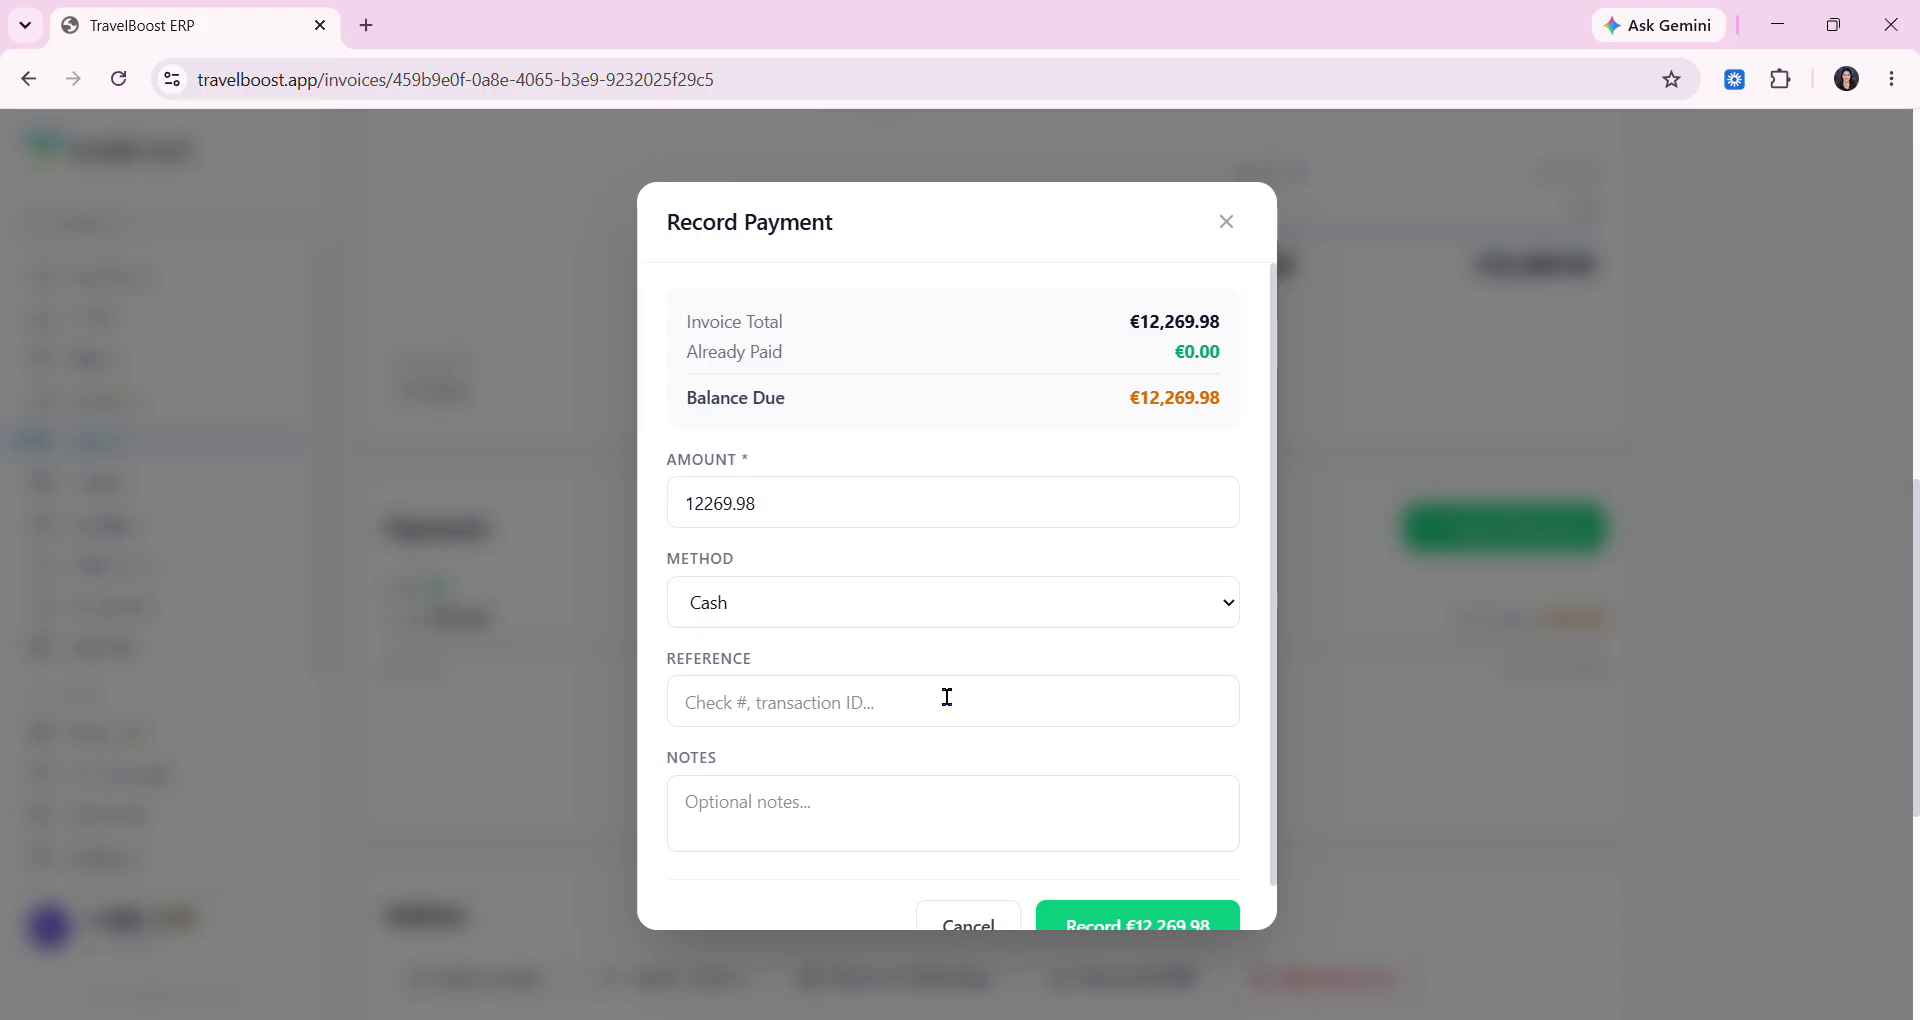
scroll(945, 698, down, 1)
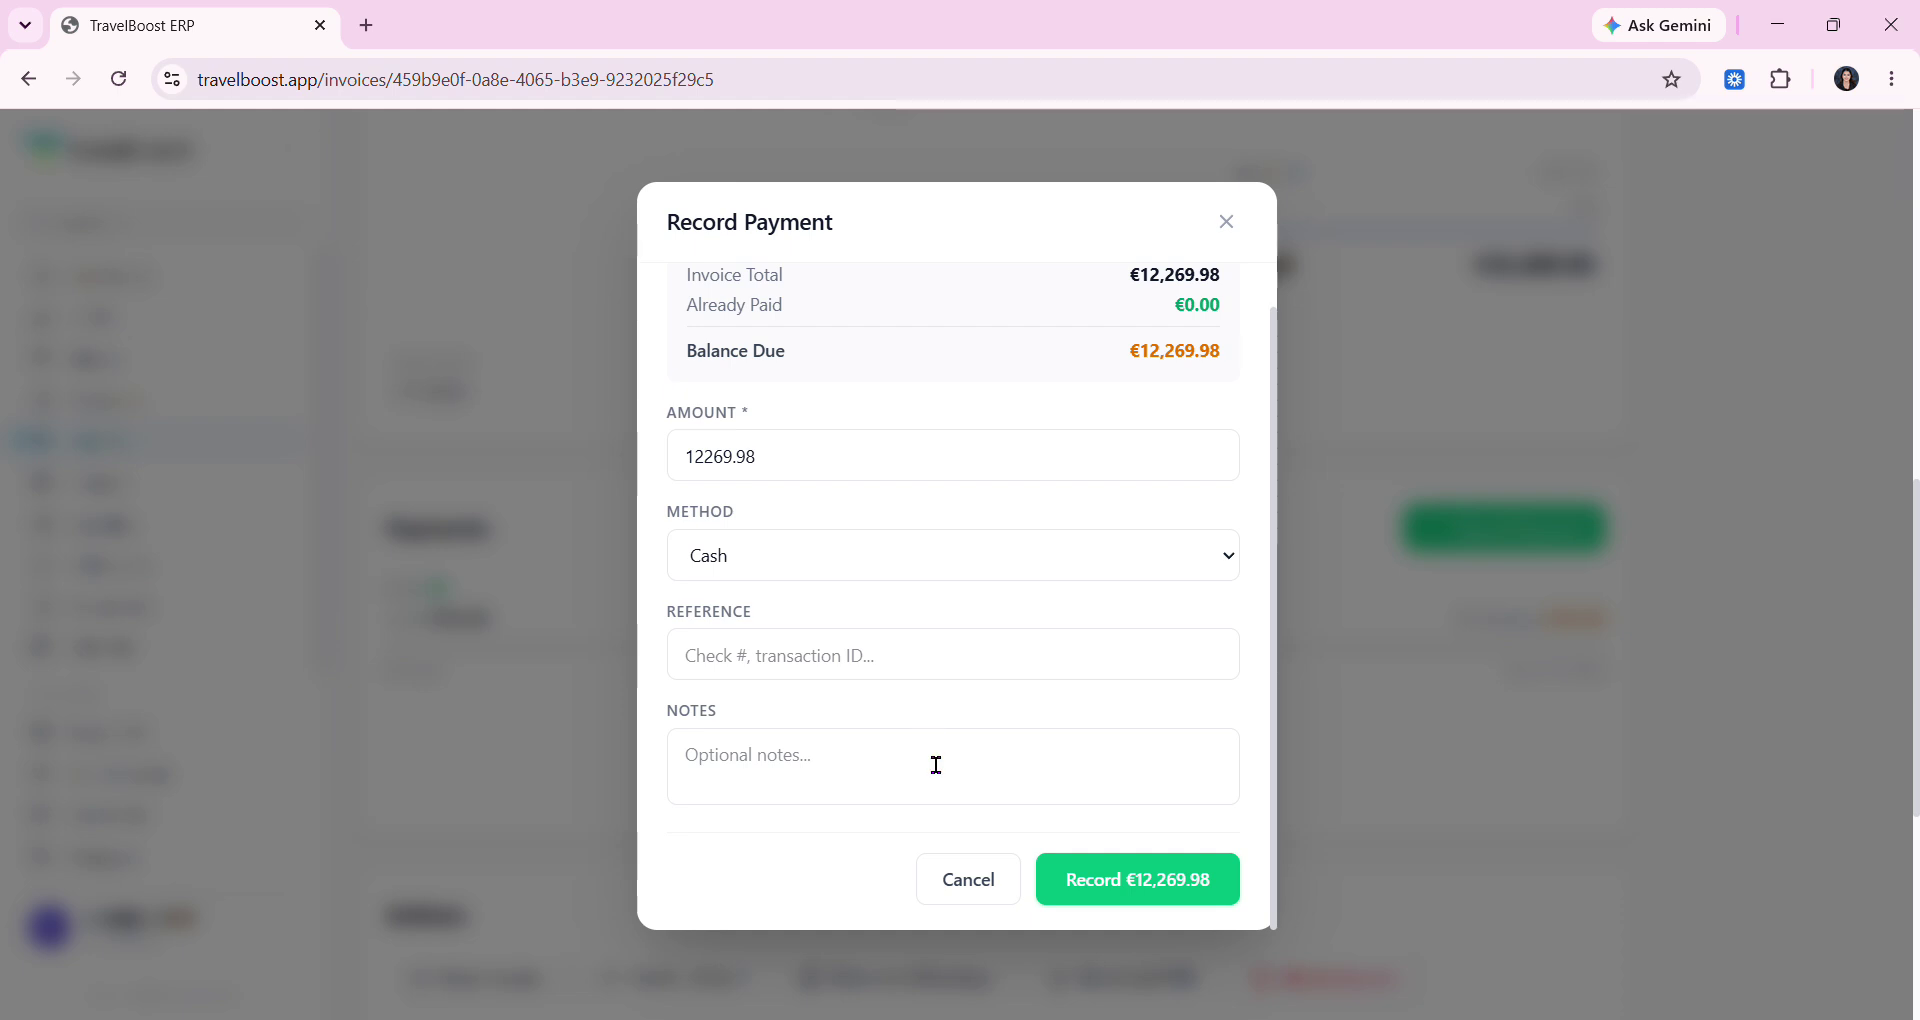
click(975, 888)
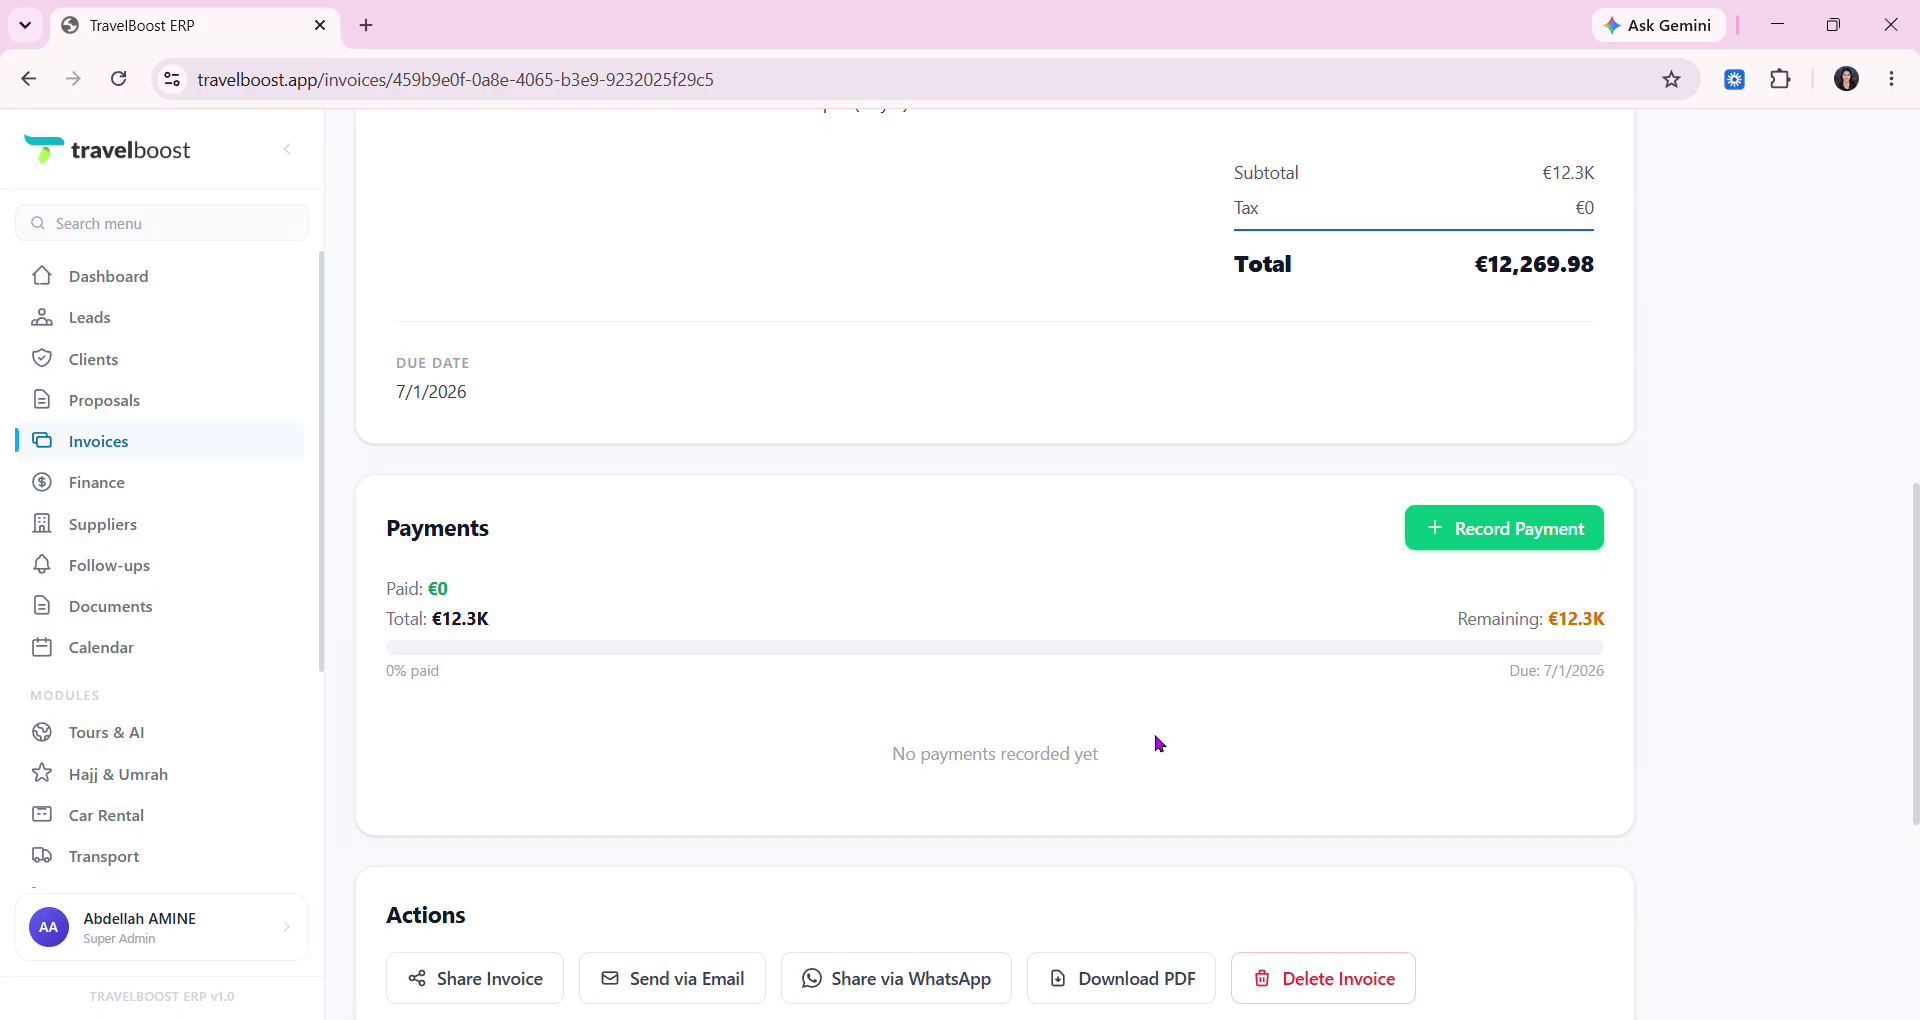
- Review the invoice's available actions, open its PDF version, and dismiss the print dialog without printing
scroll(1158, 743, down, 1)
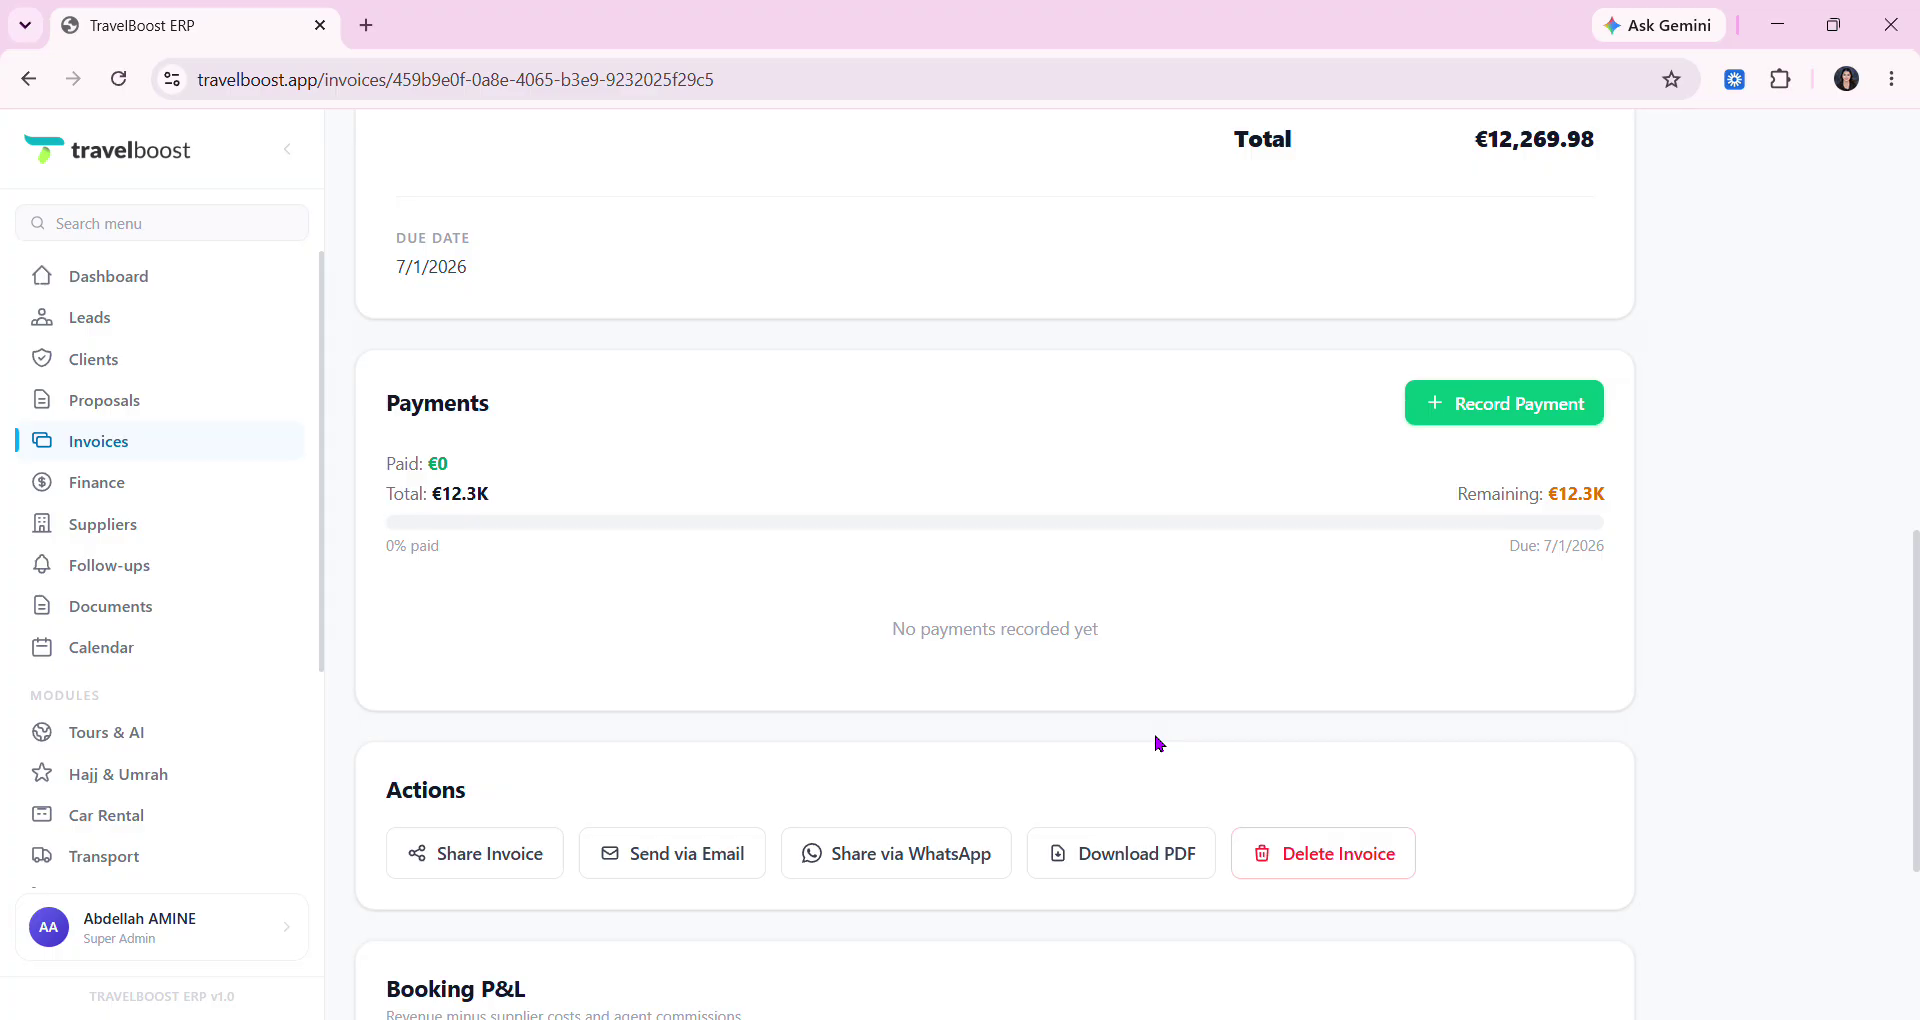
scroll(1158, 743, down, 1)
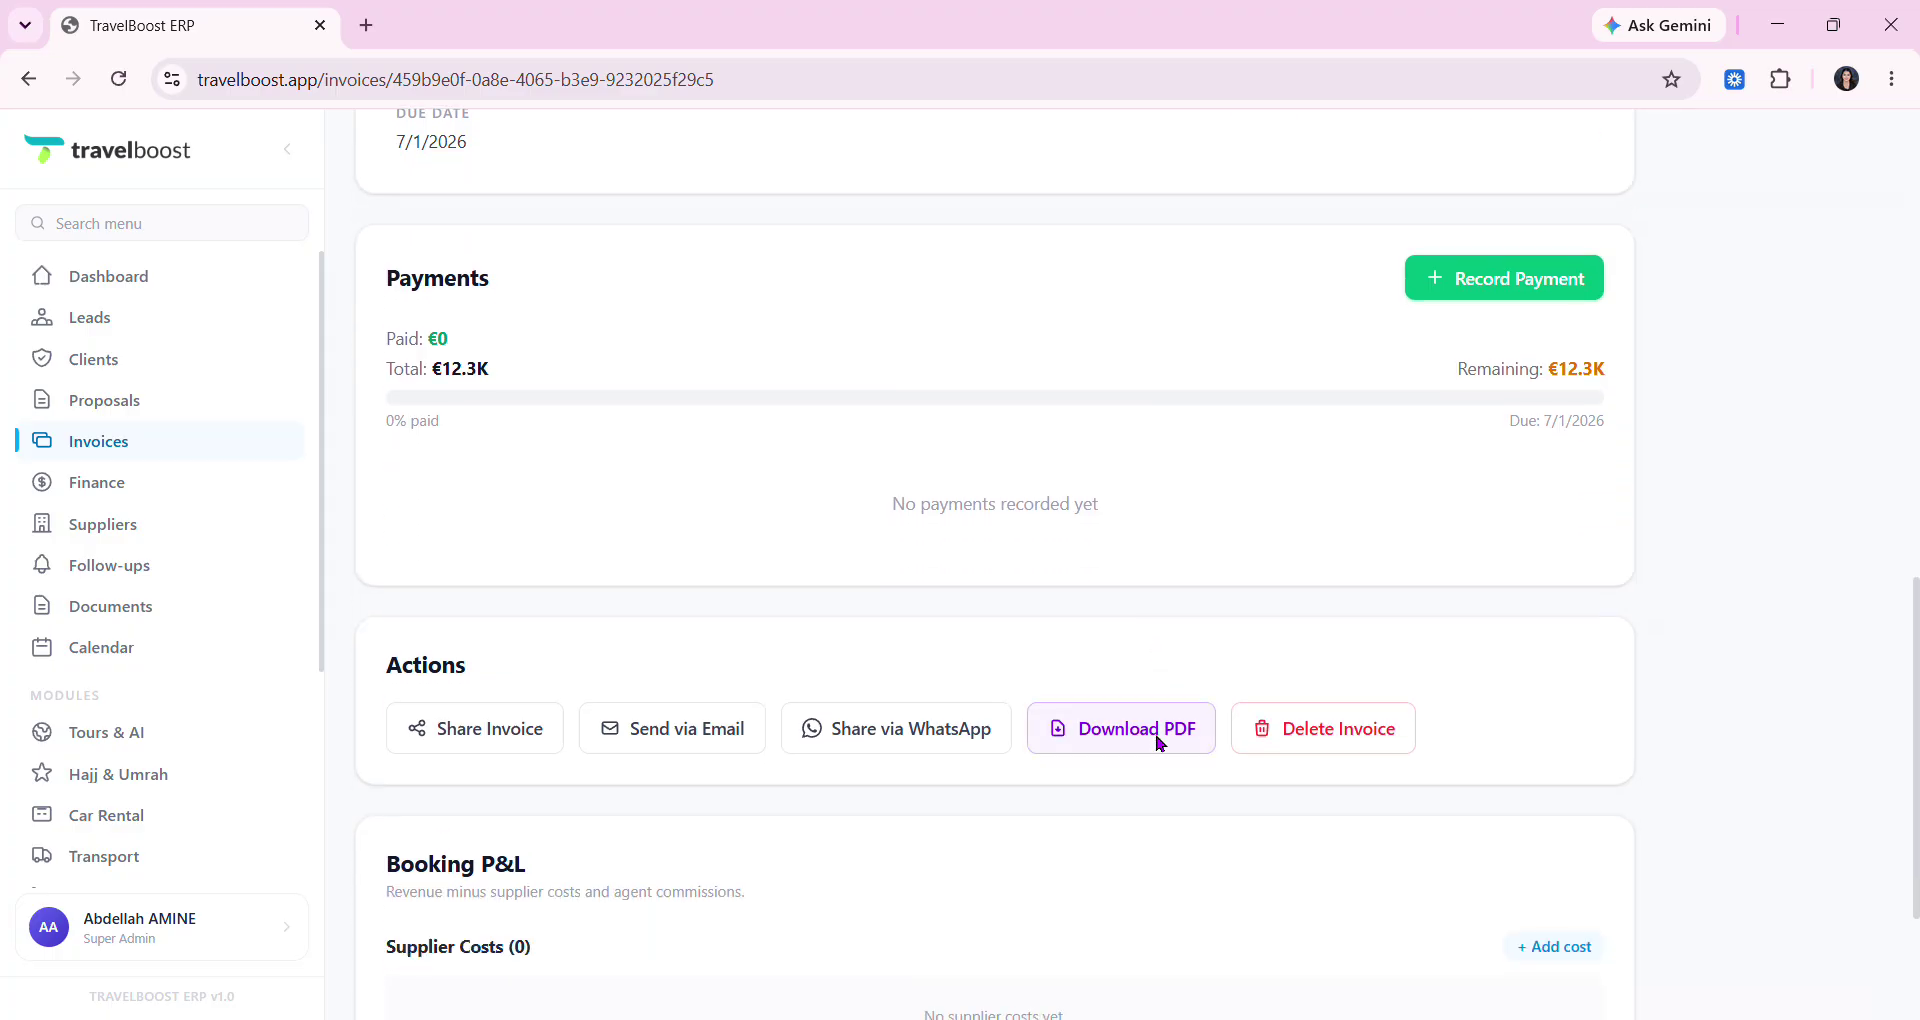
scroll(1095, 662, down, 2)
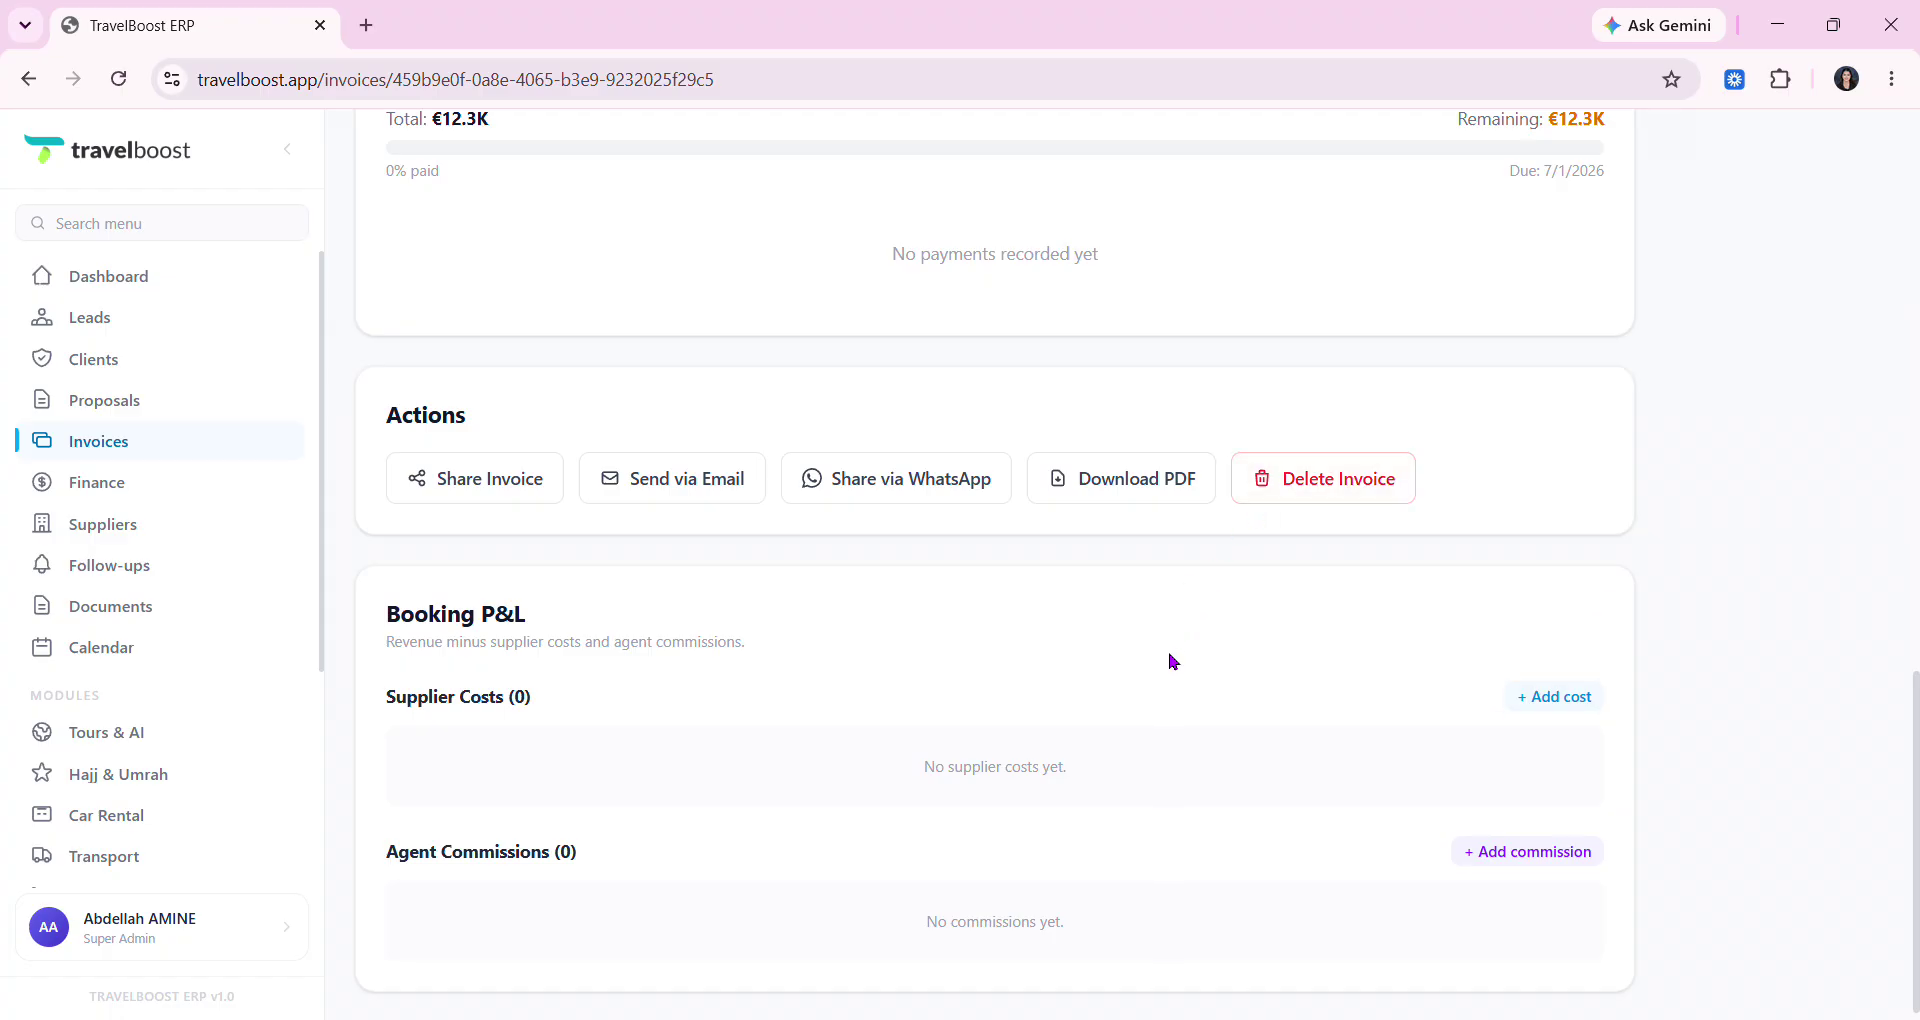
click(1133, 492)
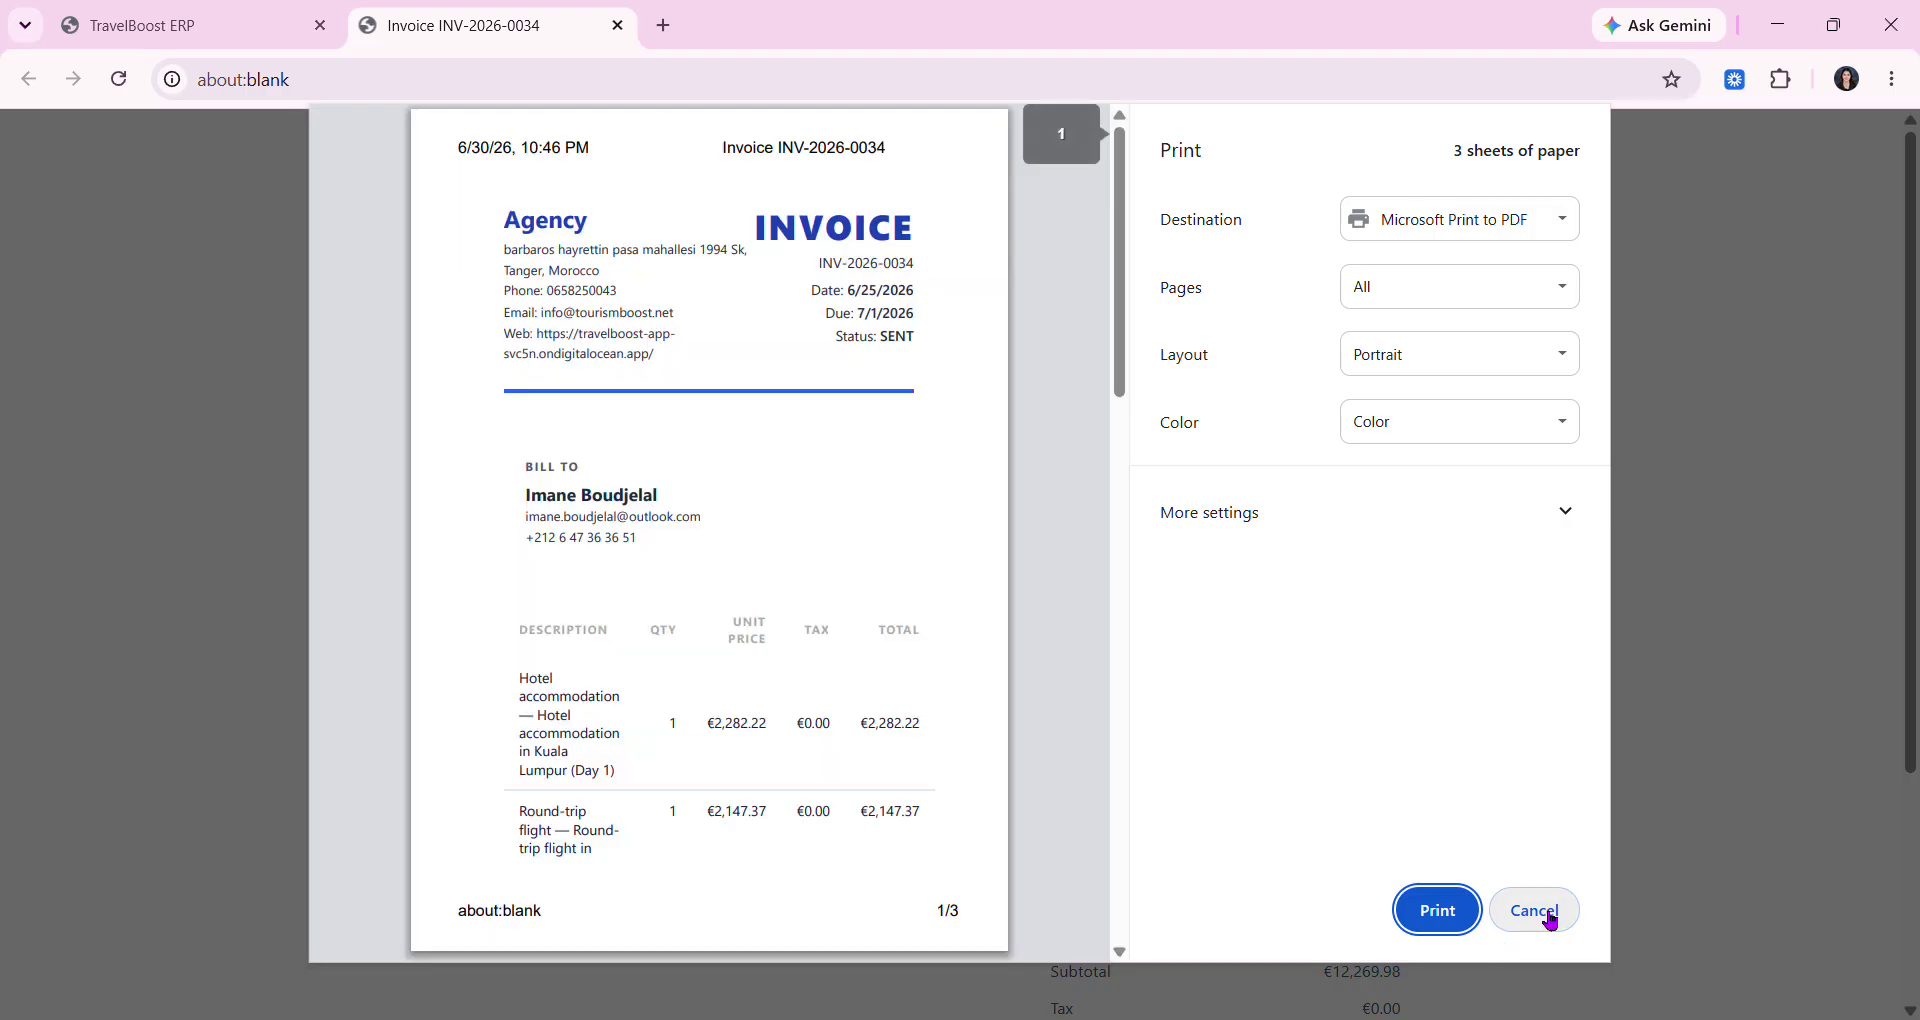
drag(492, 184, 964, 763)
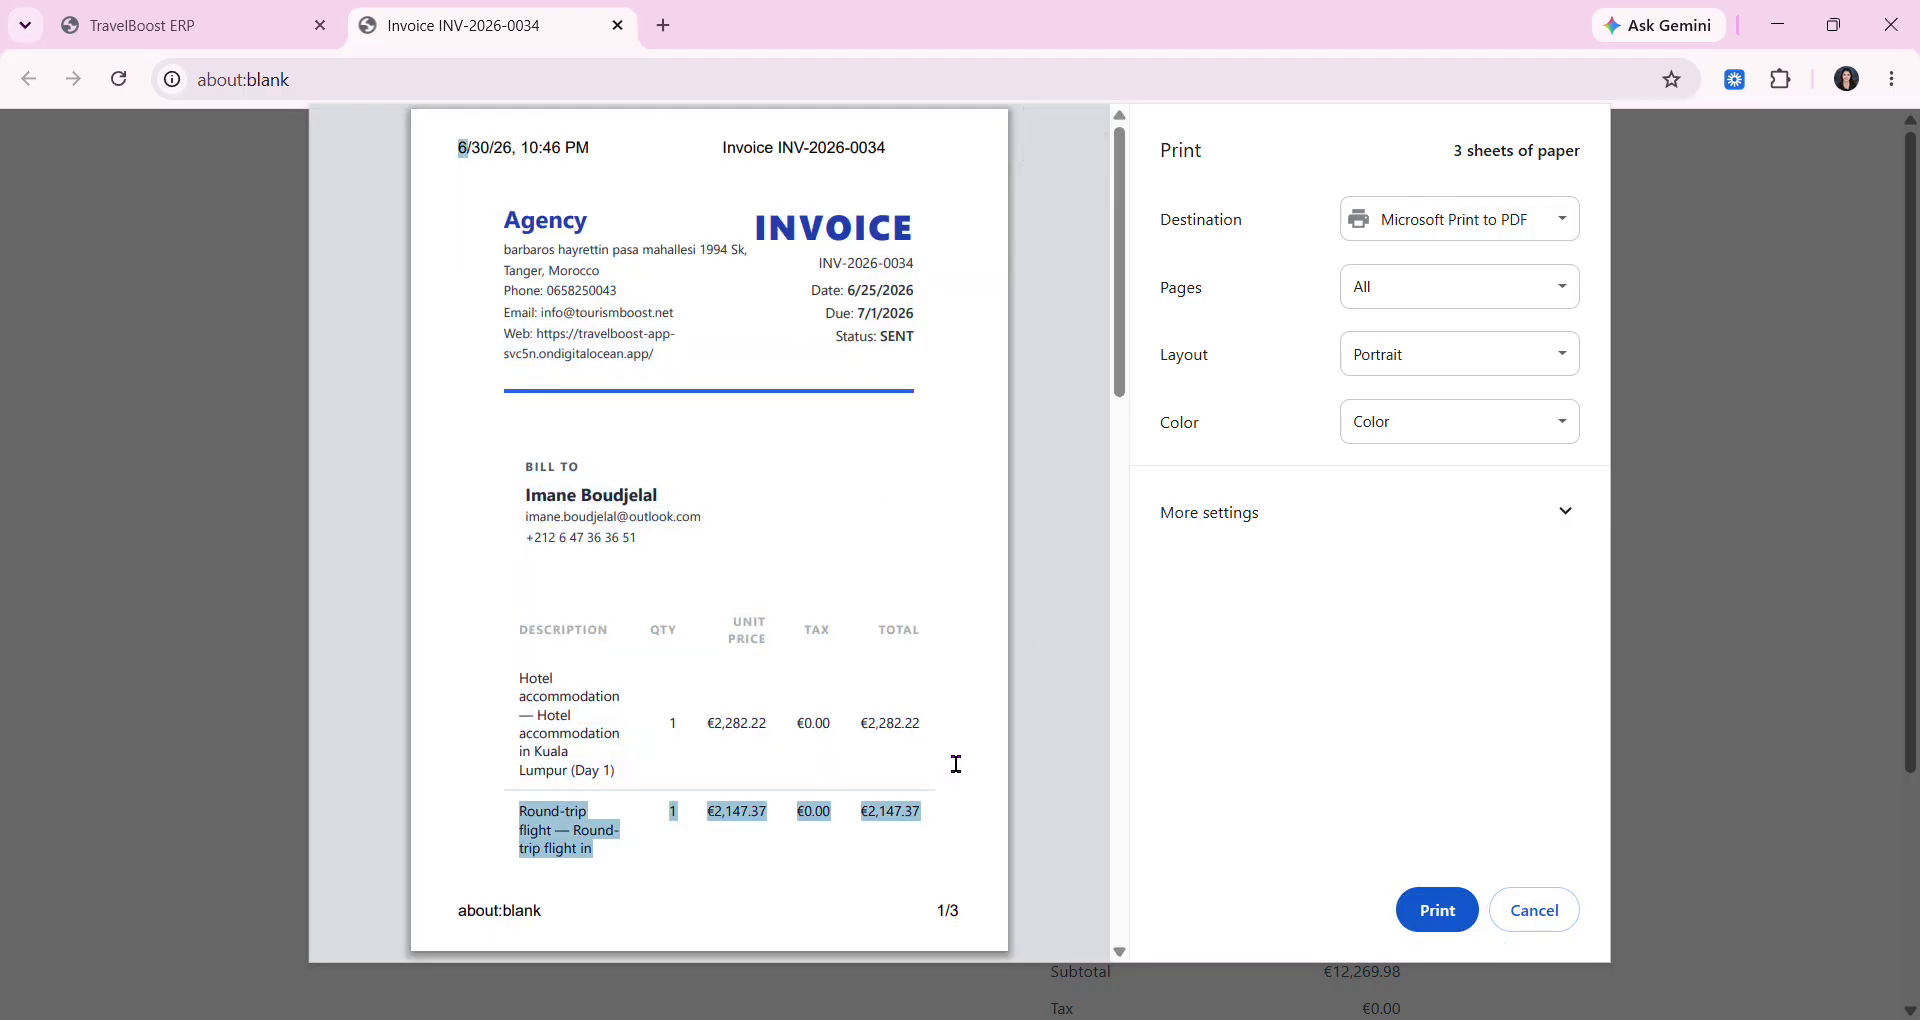
click(1011, 720)
click(1534, 911)
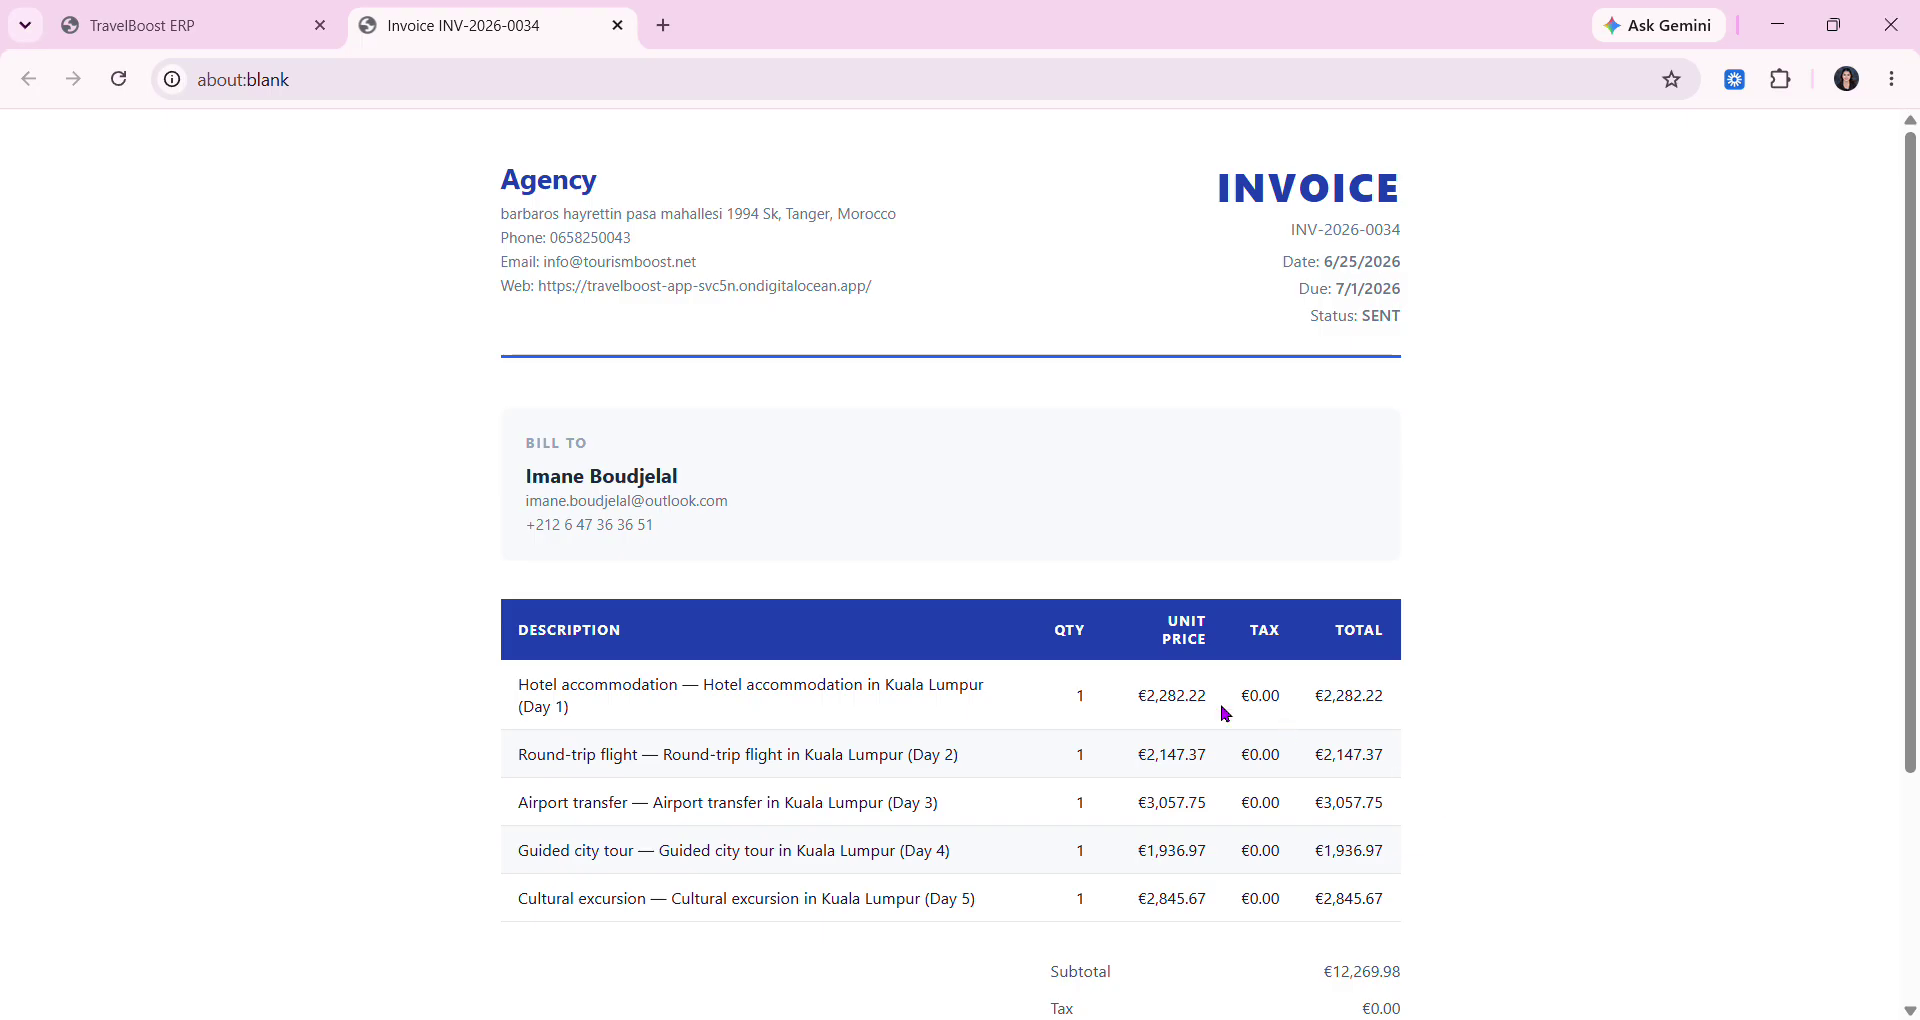
- Look through the whole printable invoice, from the agency header down to the totals and the paid and remaining amounts
drag(487, 192, 1500, 862)
scroll(1500, 862, down, 3)
click(1620, 741)
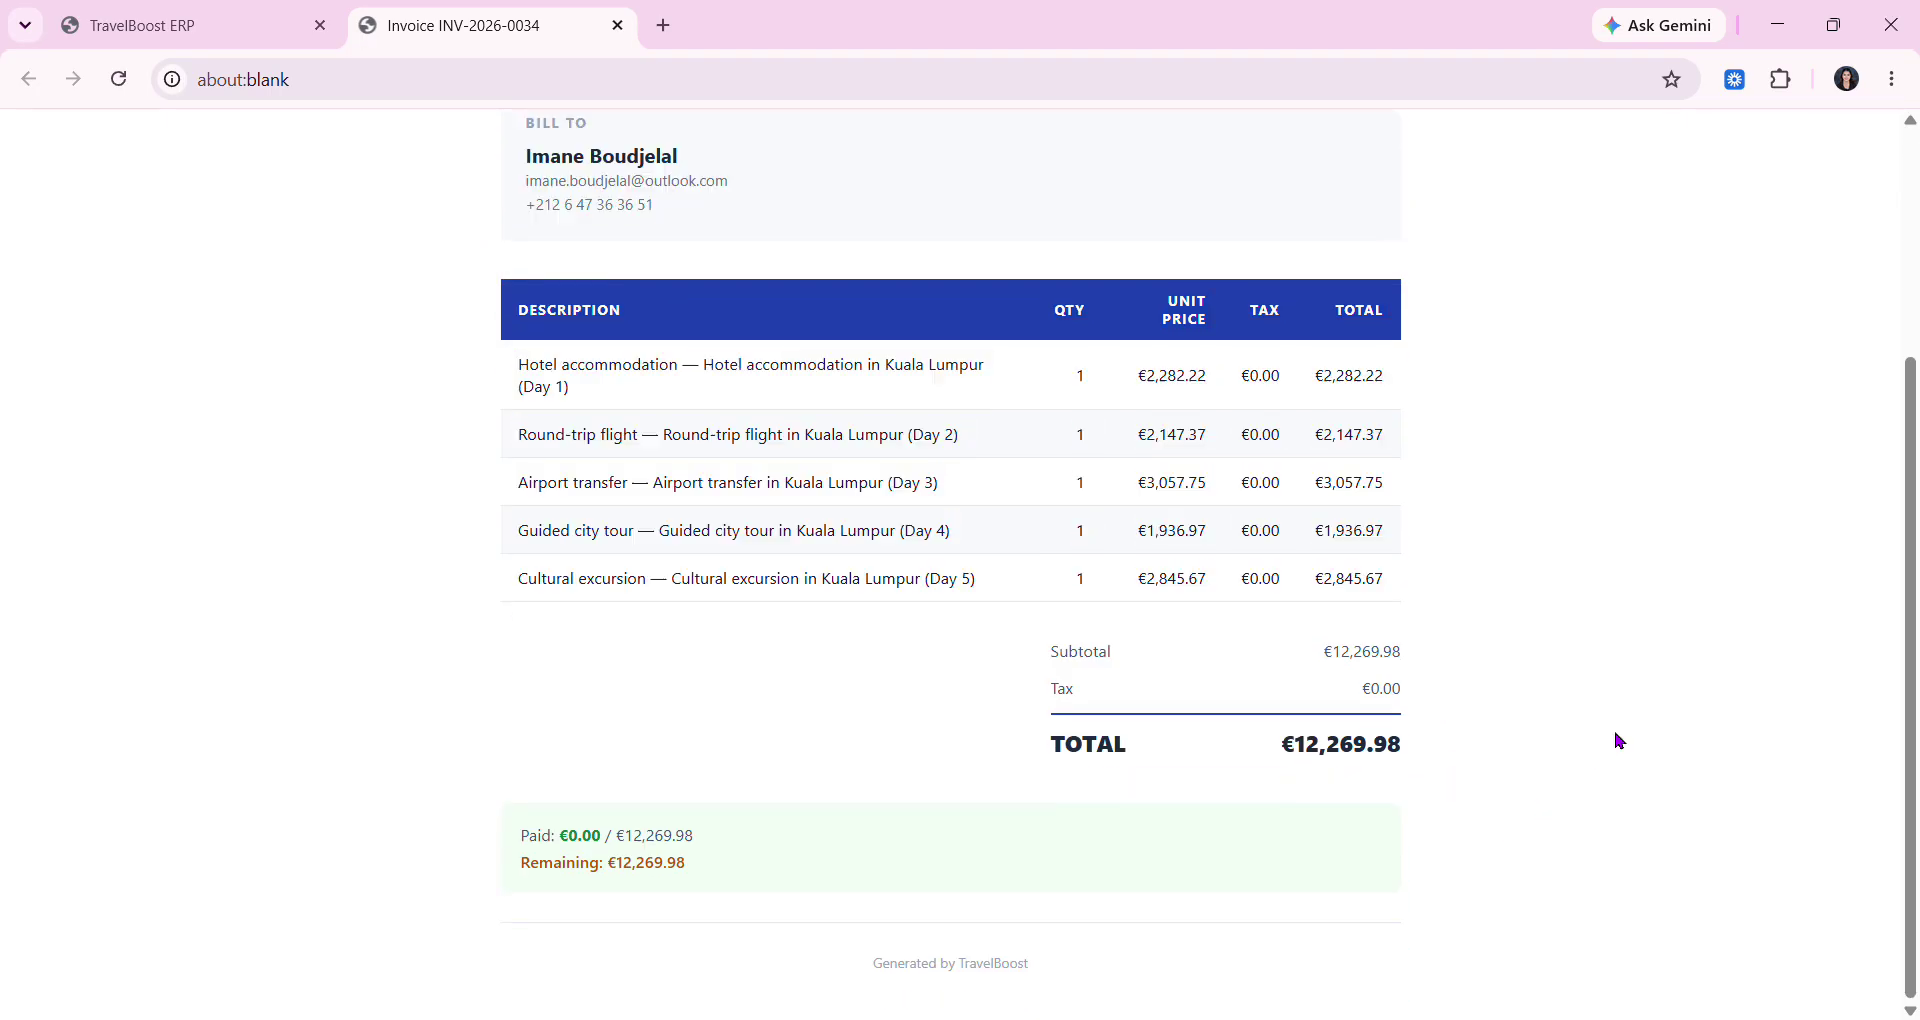
scroll(1619, 741, up, 3)
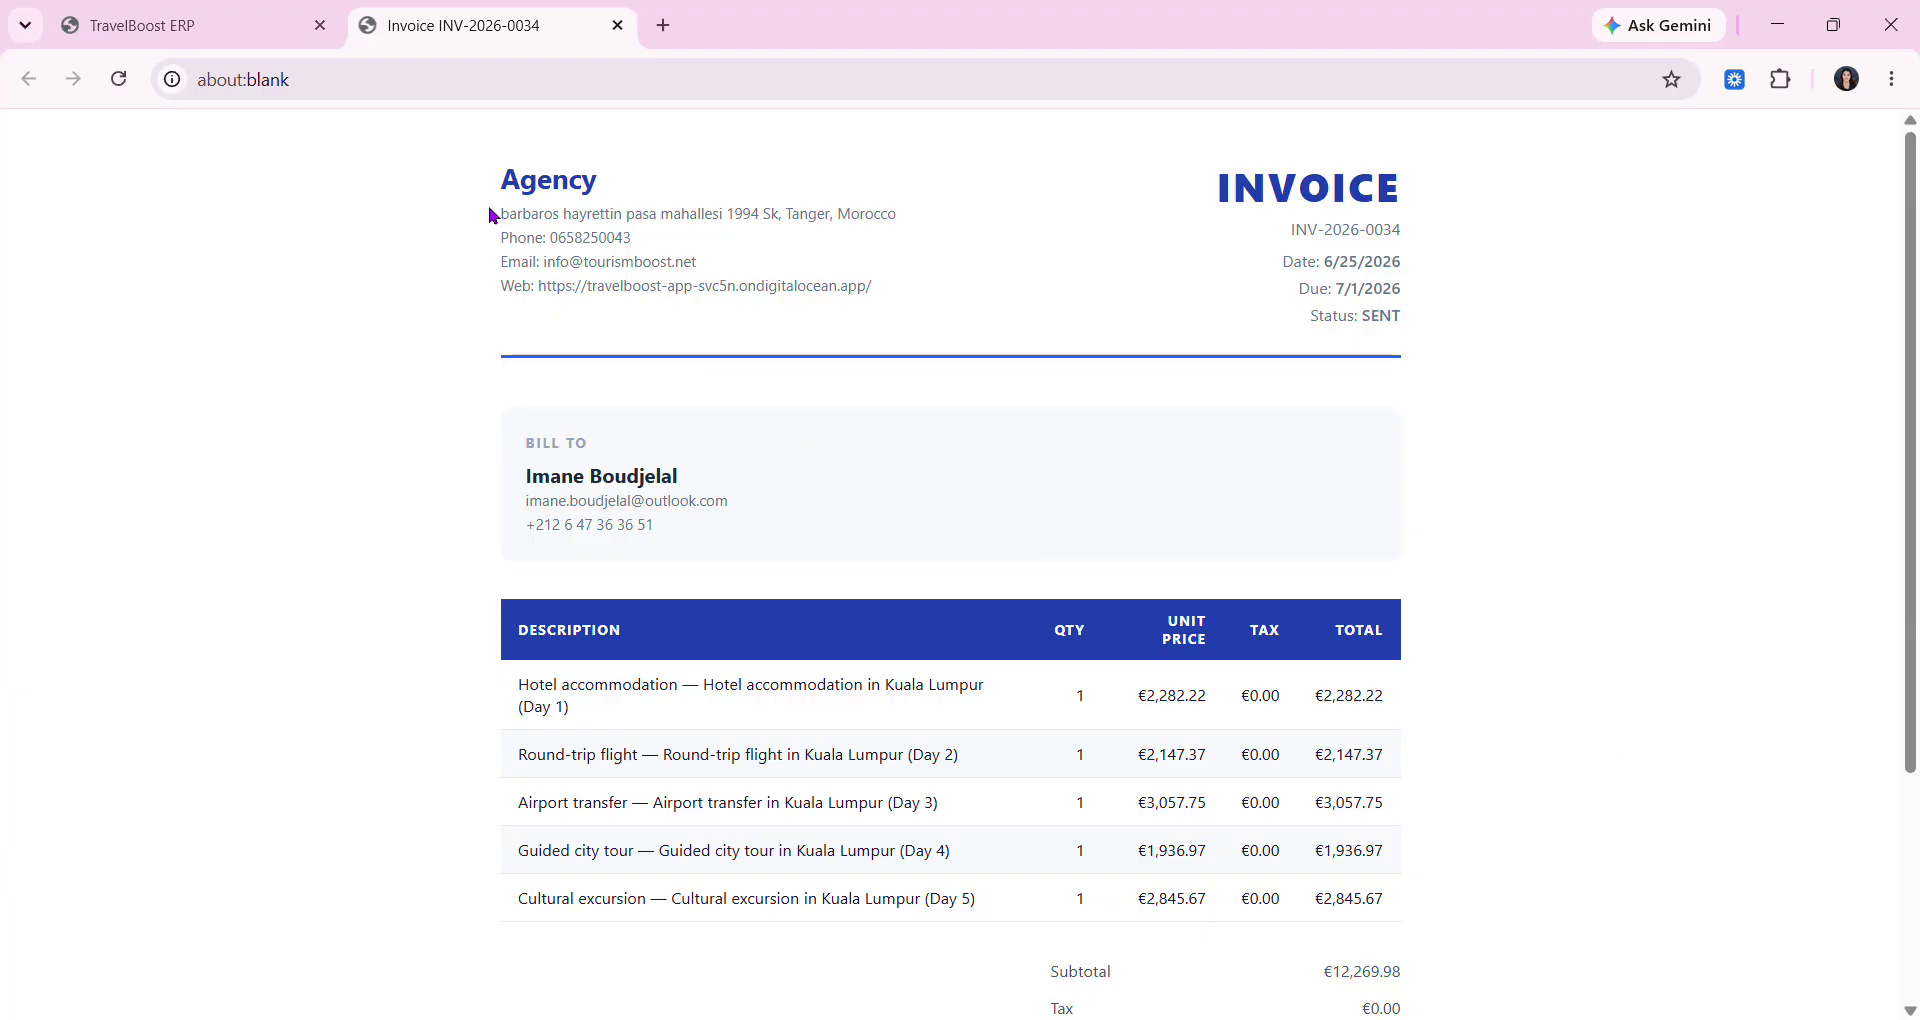
- Check the agency heading and the Bill To client's name, email and phone on the printable invoice
drag(472, 184, 789, 189)
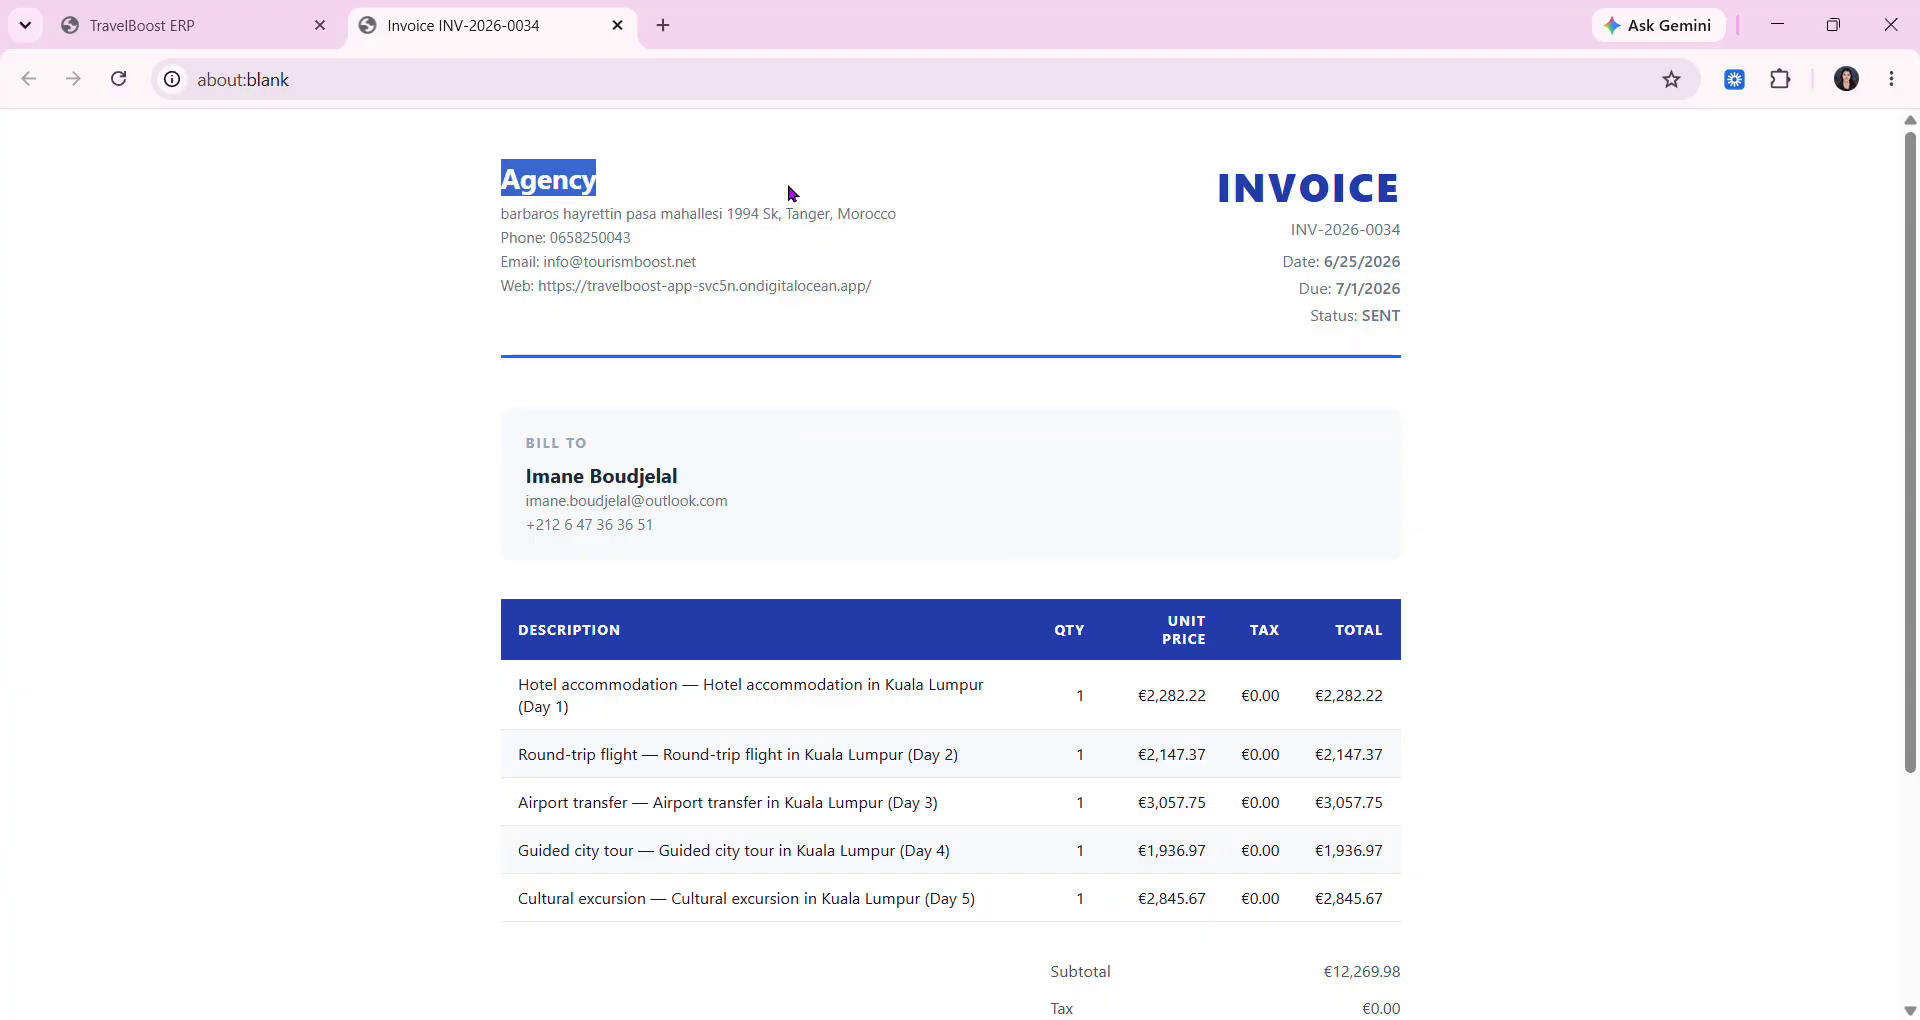
click(796, 192)
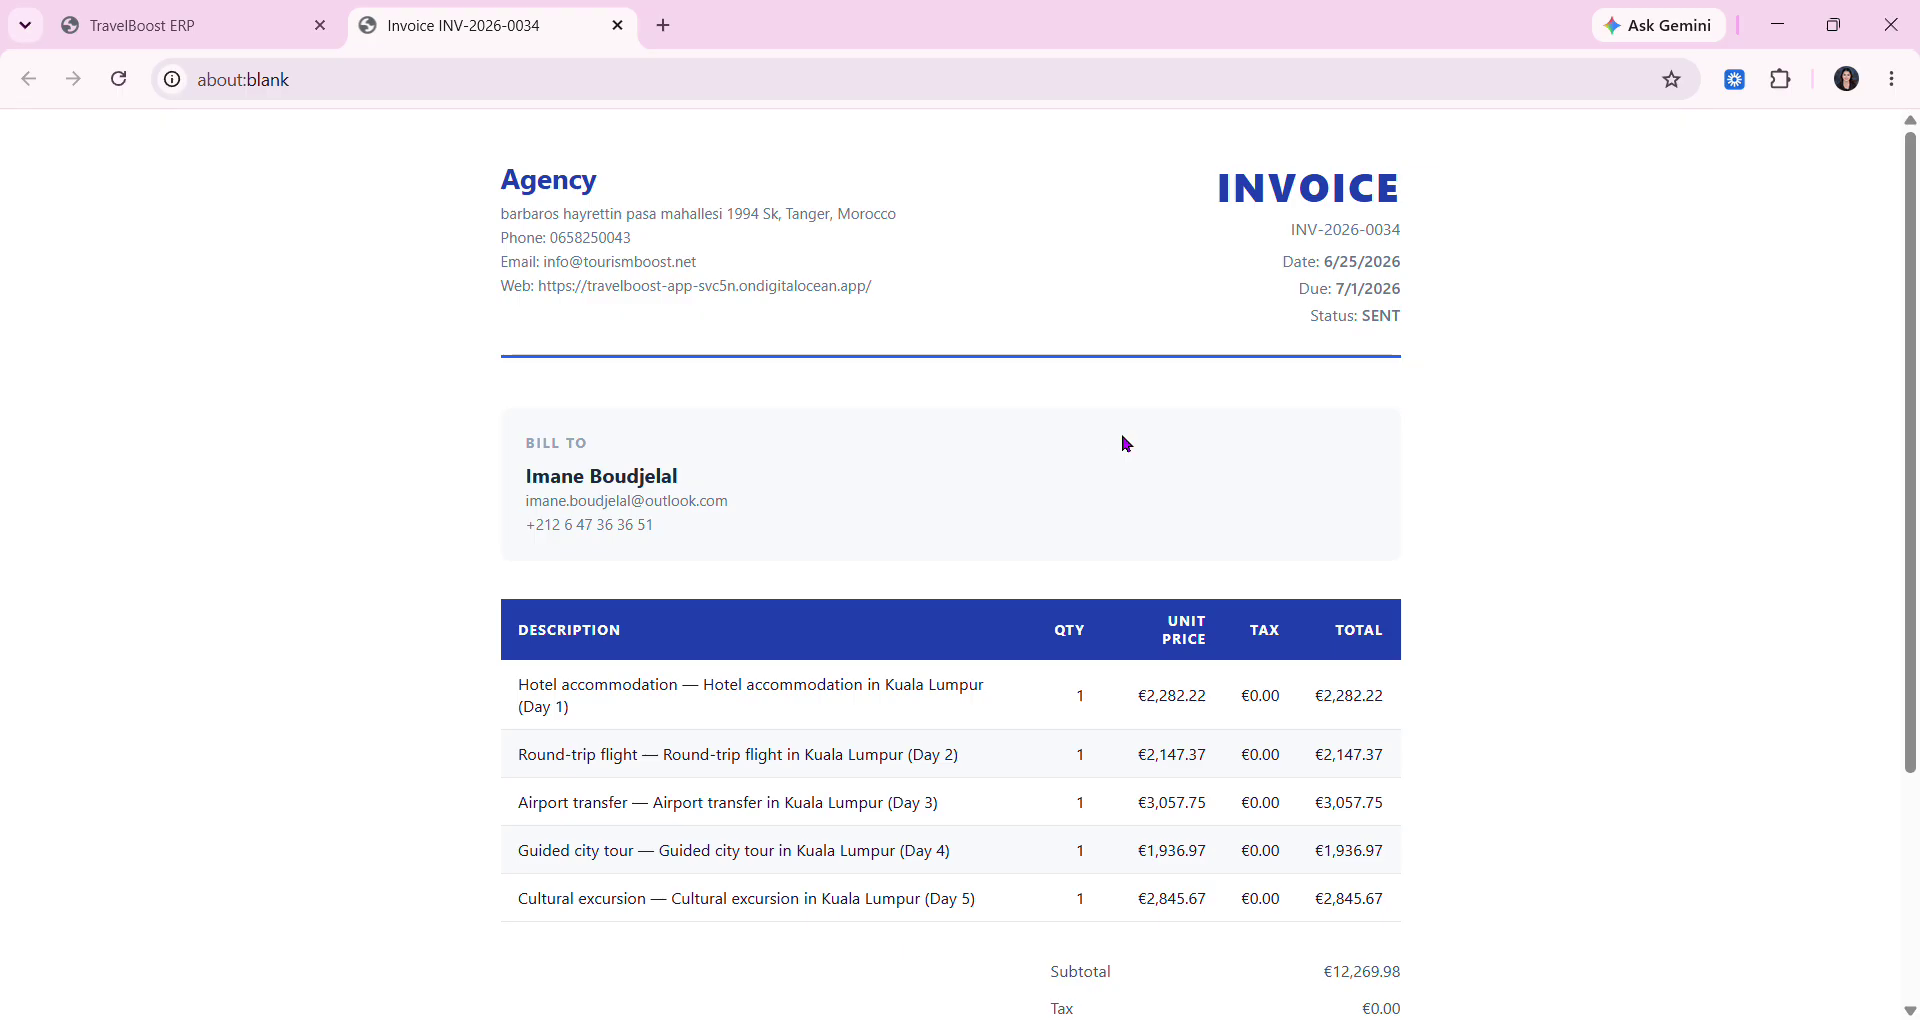
drag(519, 451, 656, 432)
double_click(630, 479)
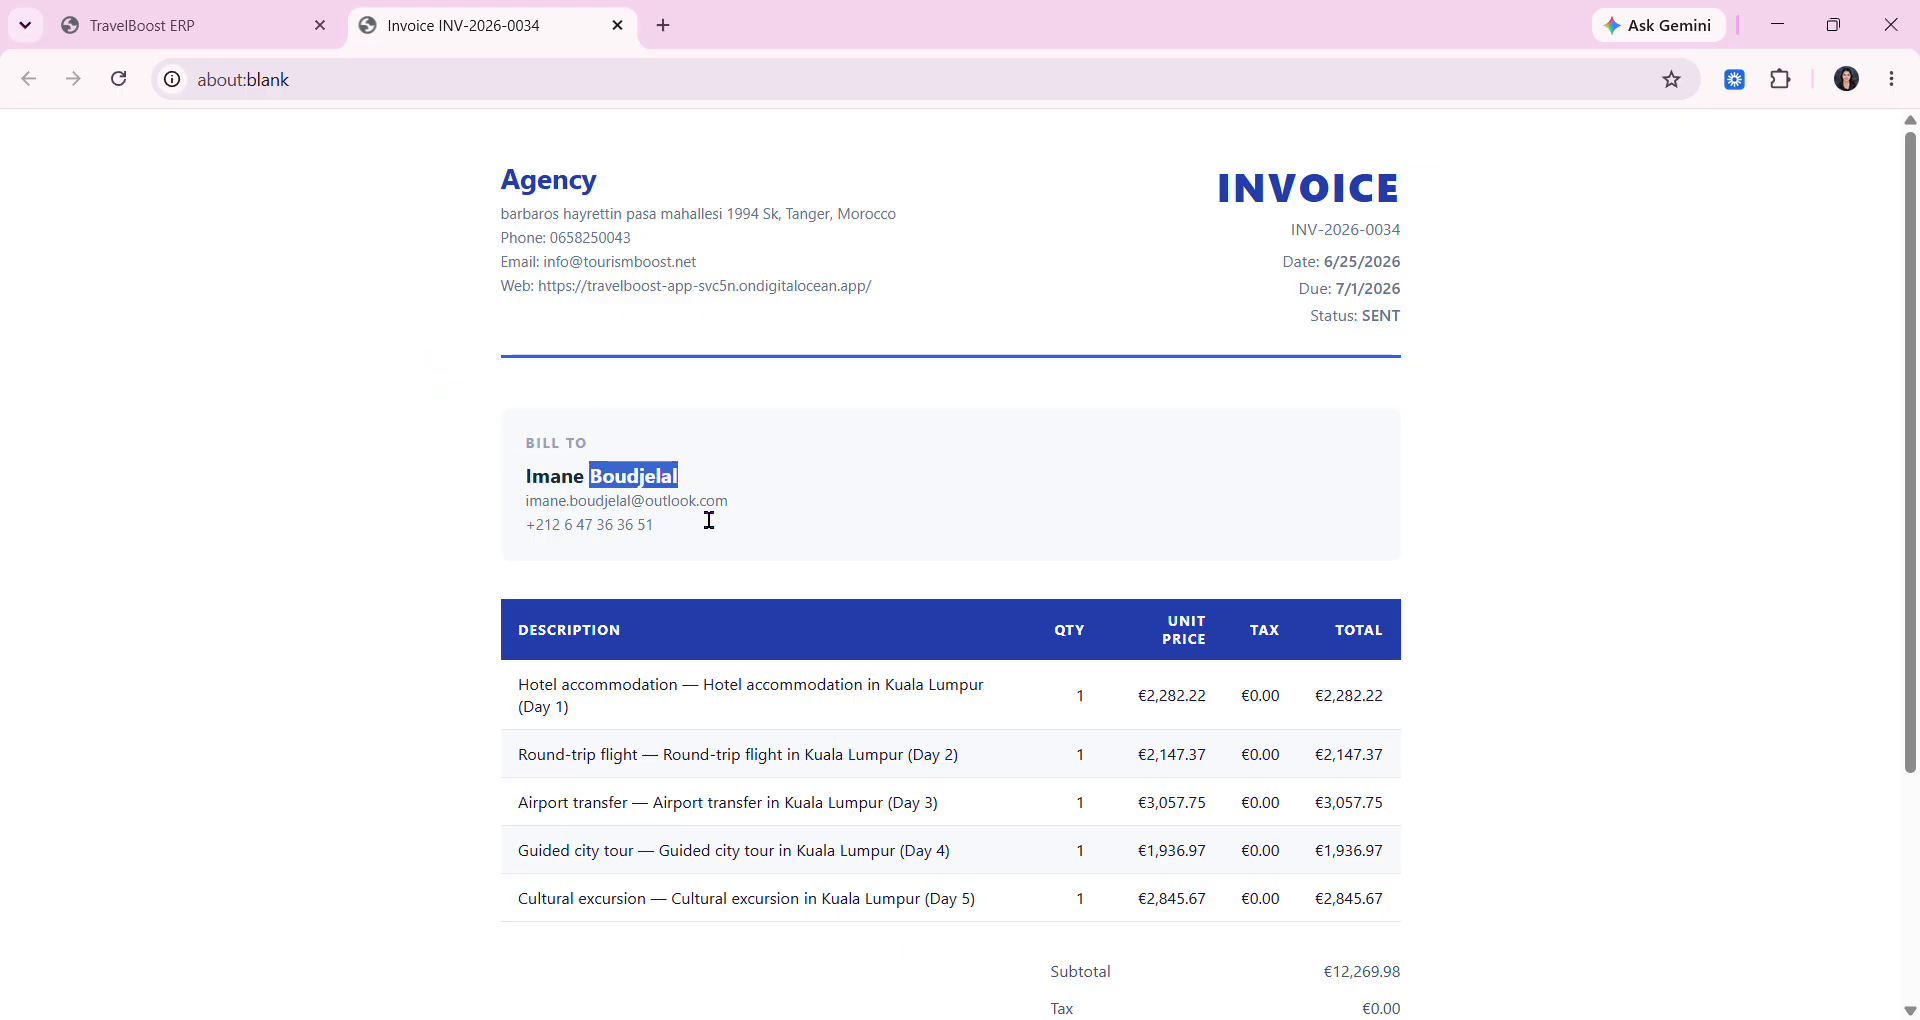
click(691, 500)
double_click(639, 545)
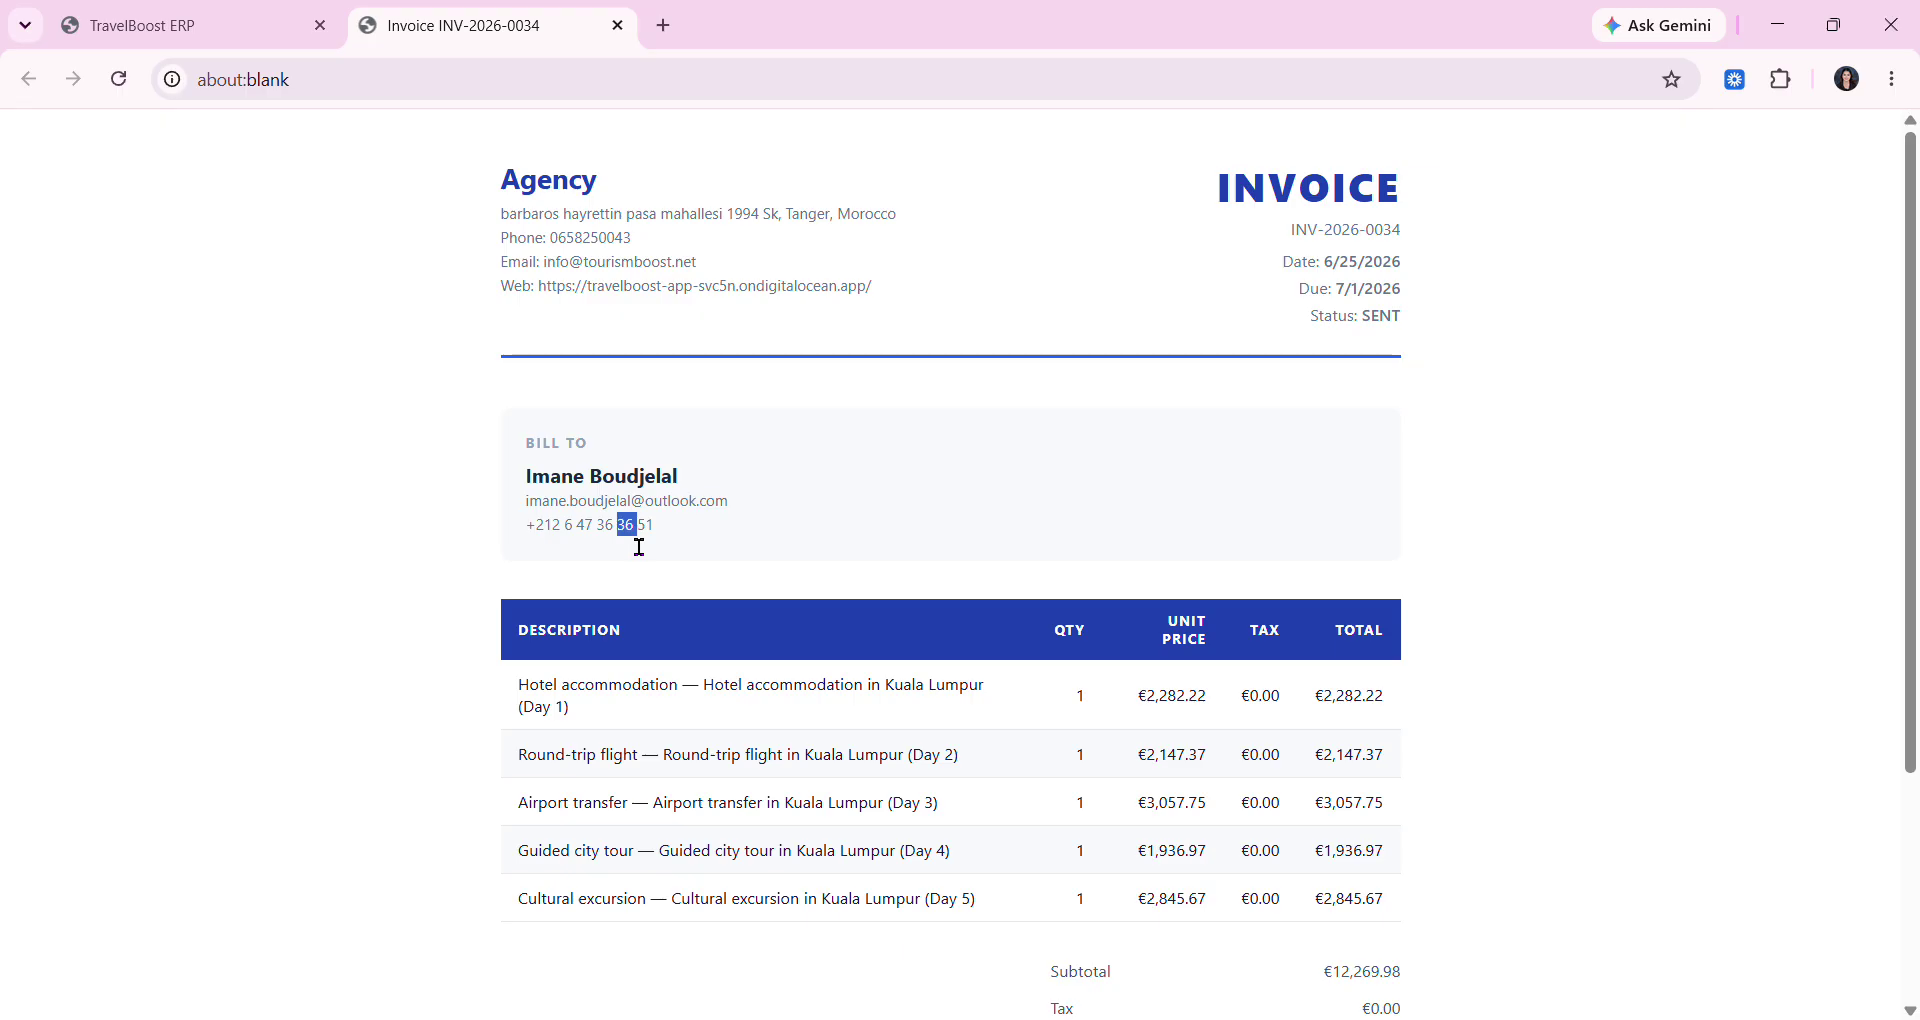
click(614, 630)
- Check the invoice number, issue date, due date and status in the printable invoice's header
scroll(1456, 673, down, 1)
scroll(1316, 381, up, 1)
drag(1308, 231, 1398, 307)
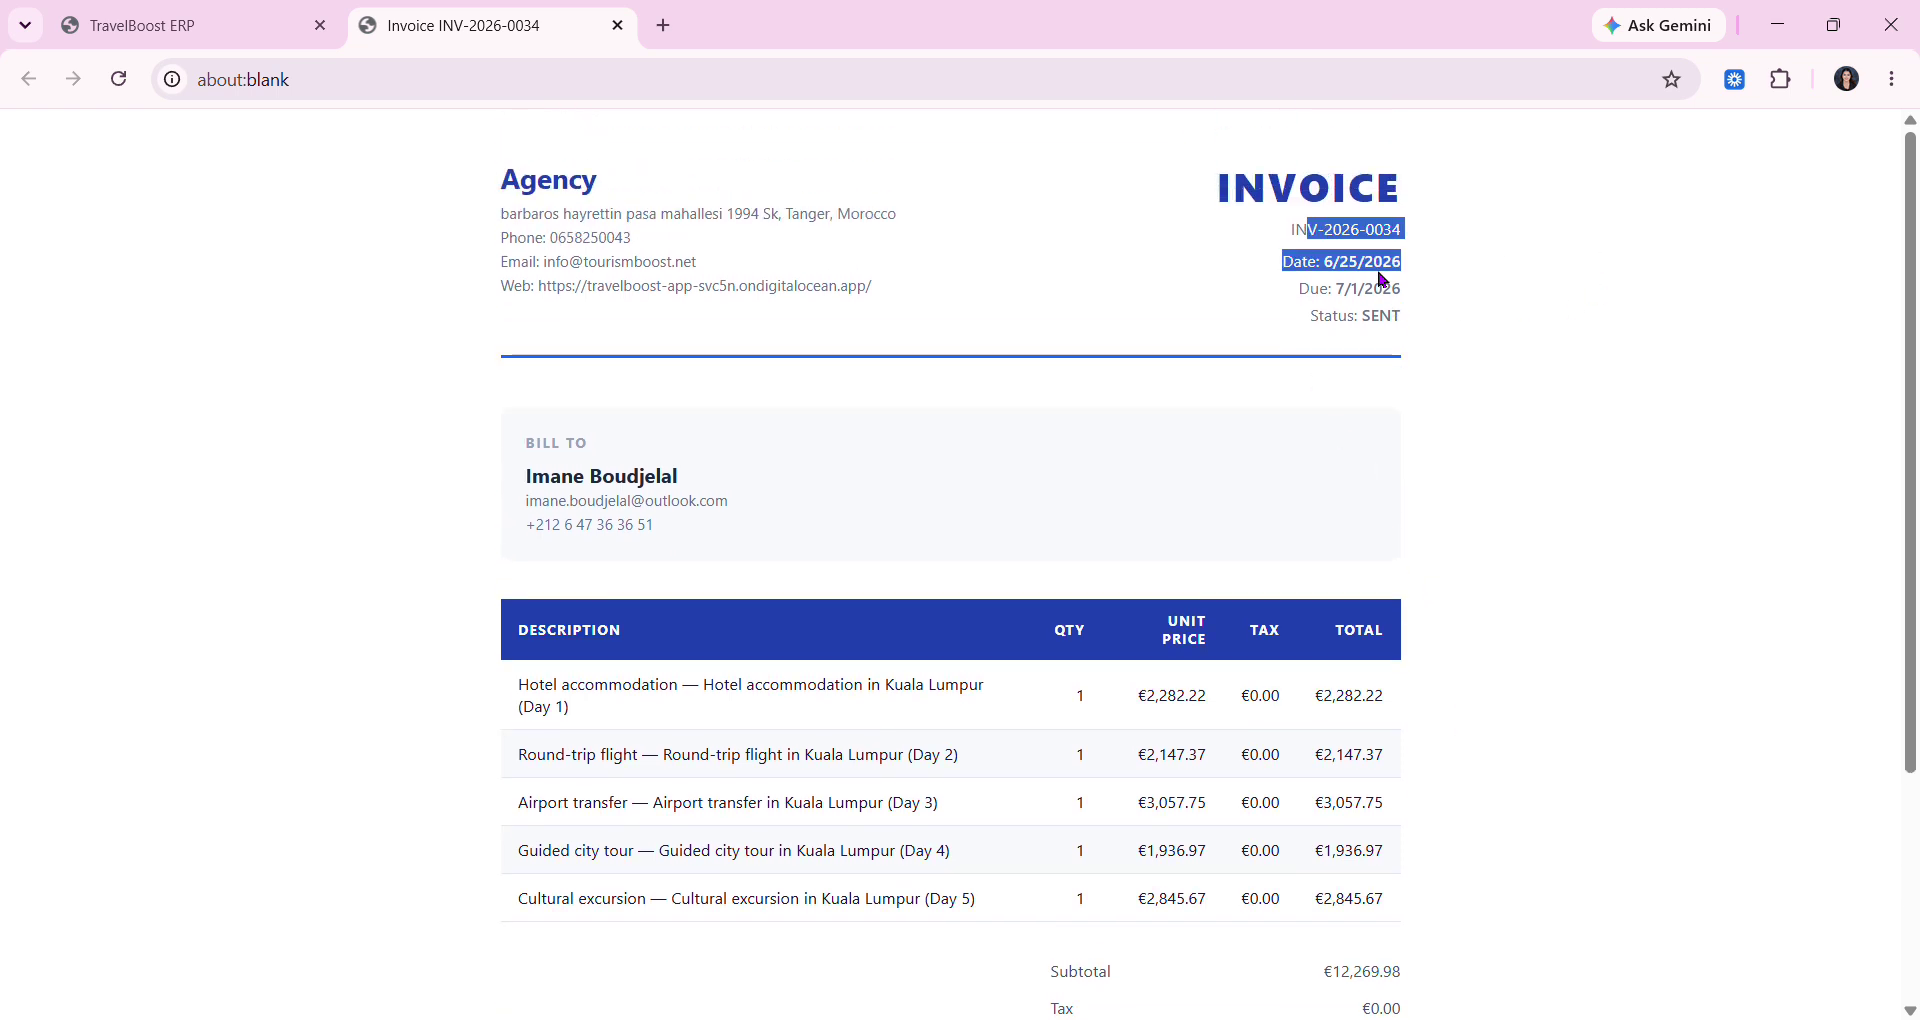
click(1382, 283)
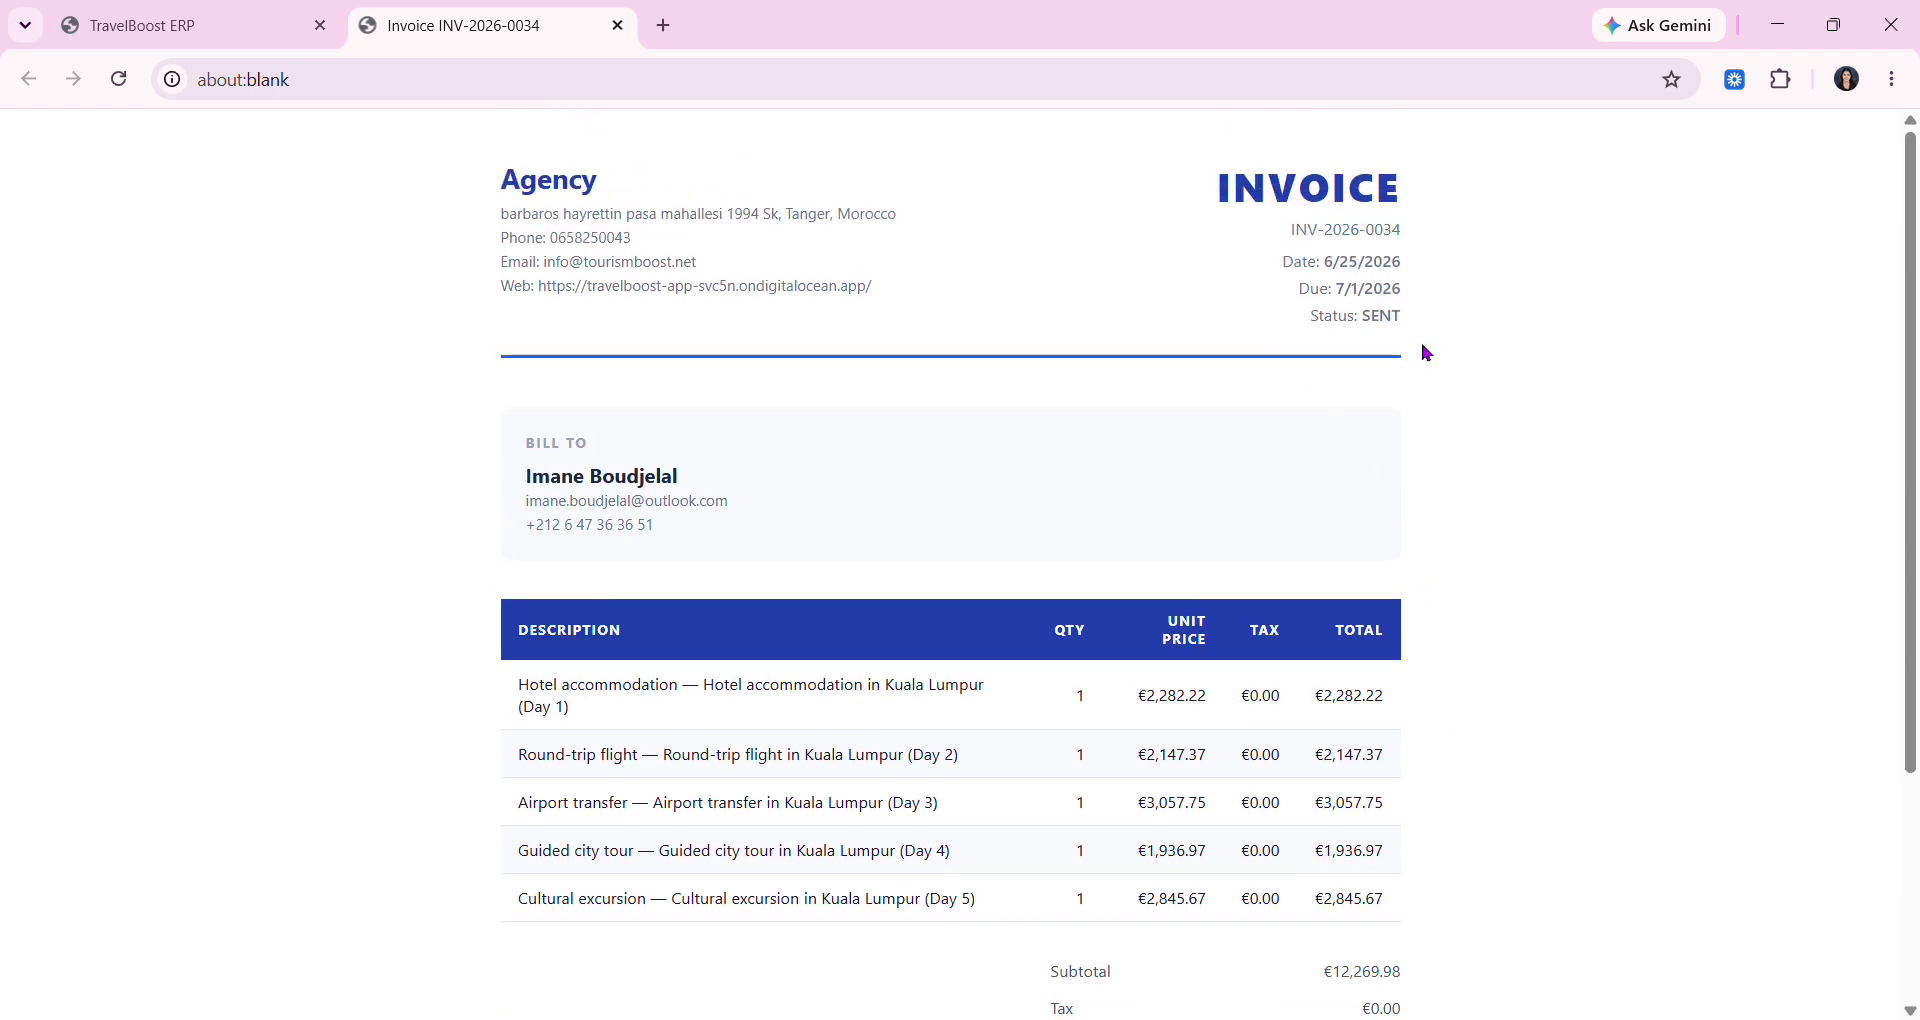
drag(1322, 320, 1485, 315)
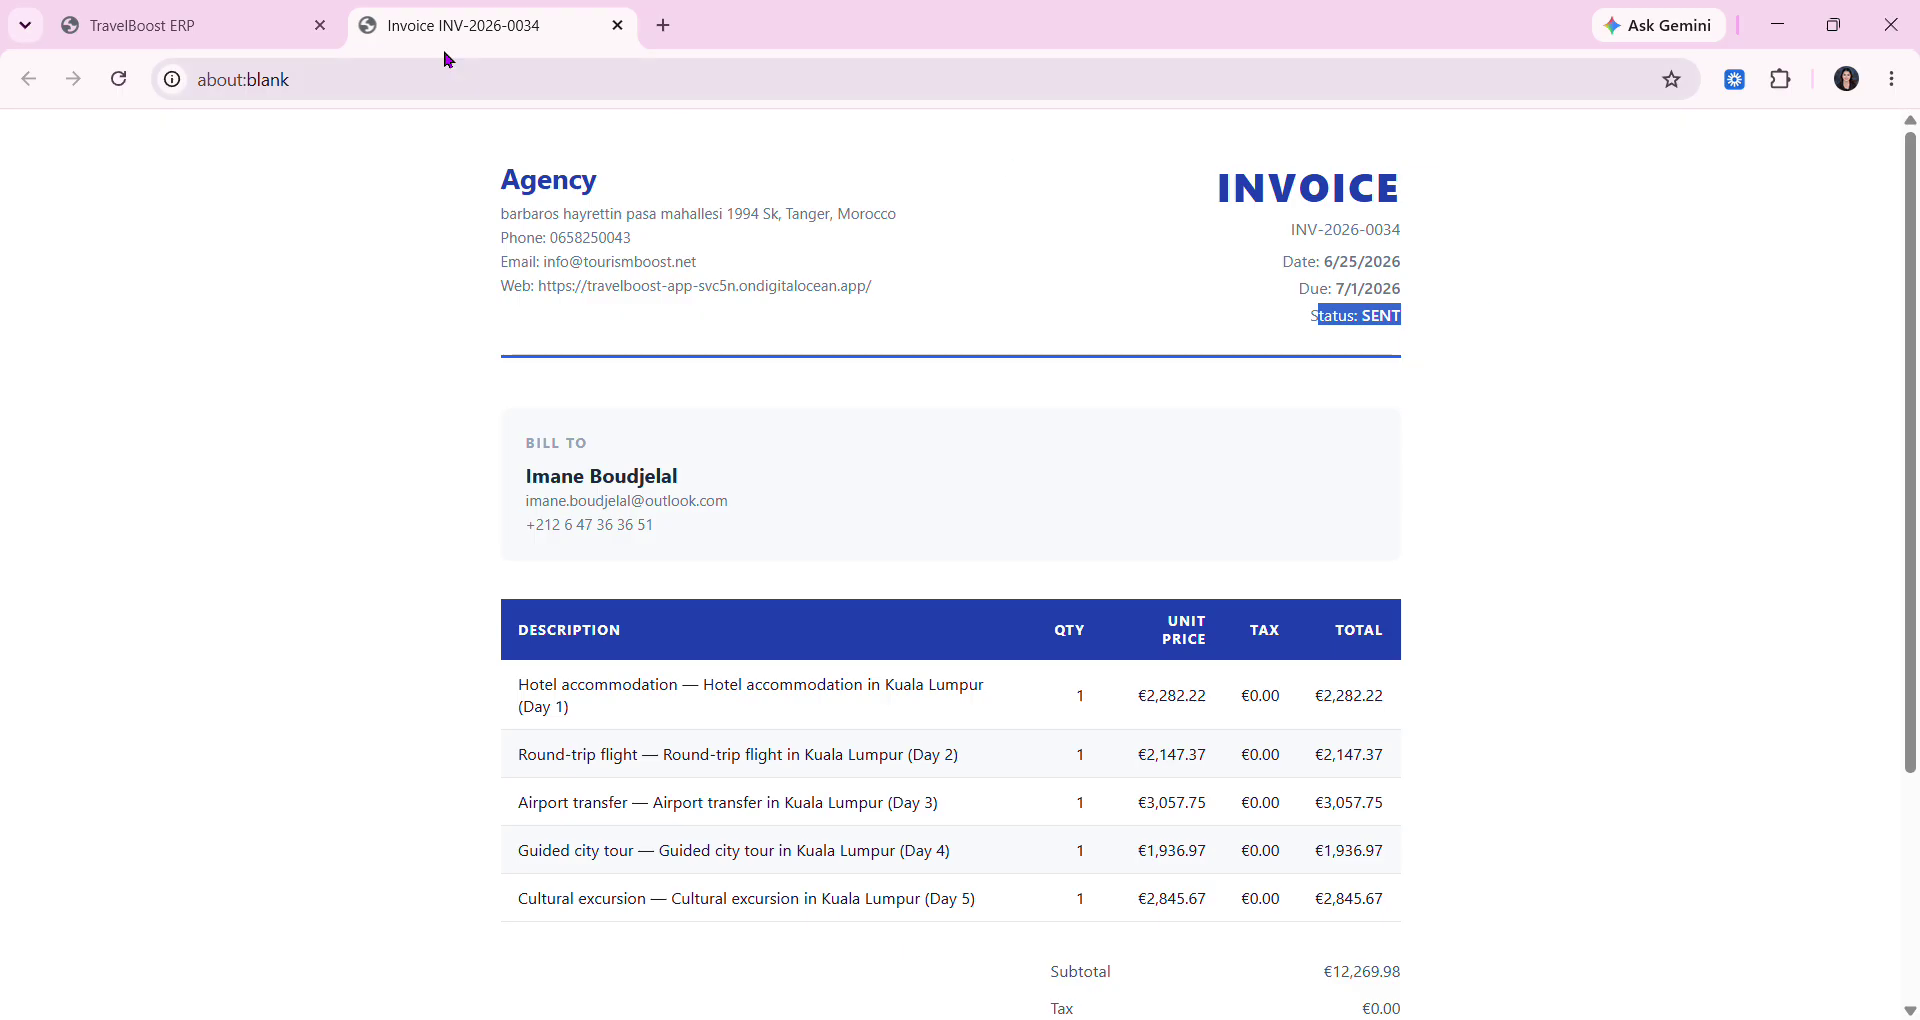
- Return to the invoice in TravelBoost ERP and review the Booking P&L section with its supplier costs and agent commissions
click(193, 12)
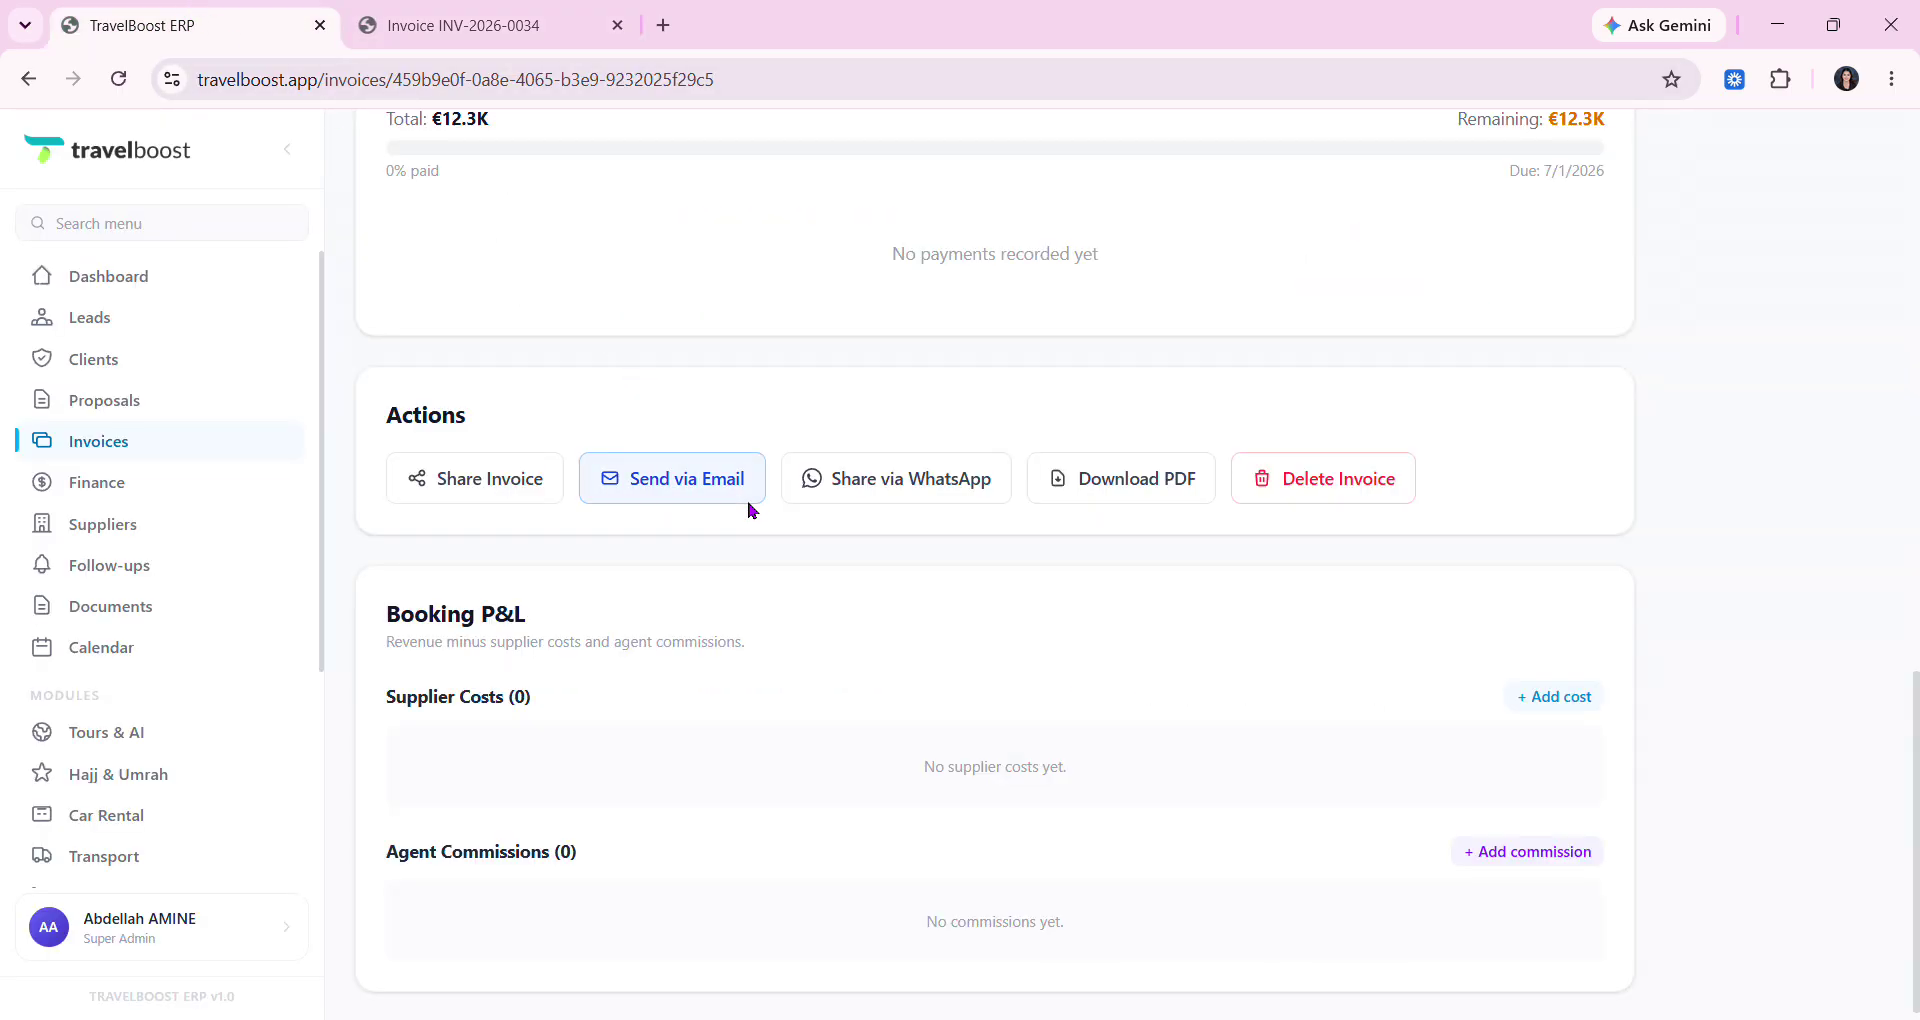
scroll(580, 686, down, 1)
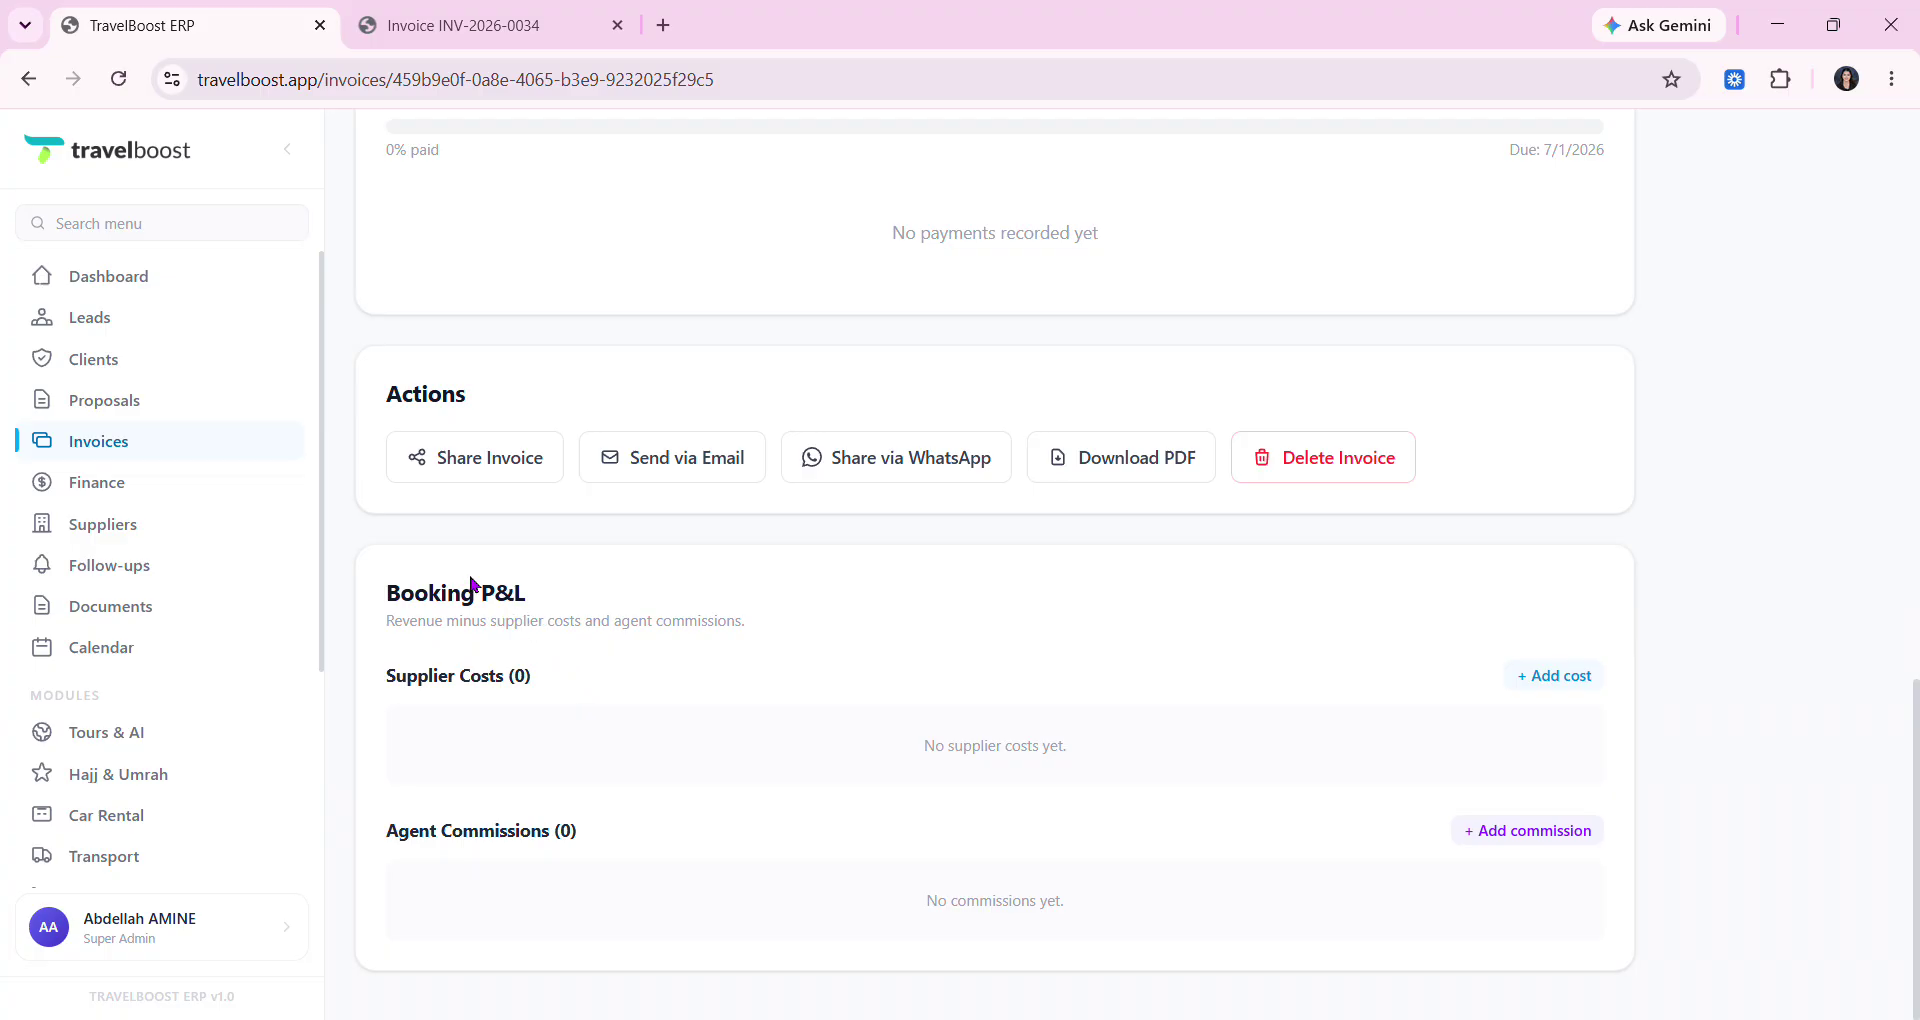
triple_click(490, 612)
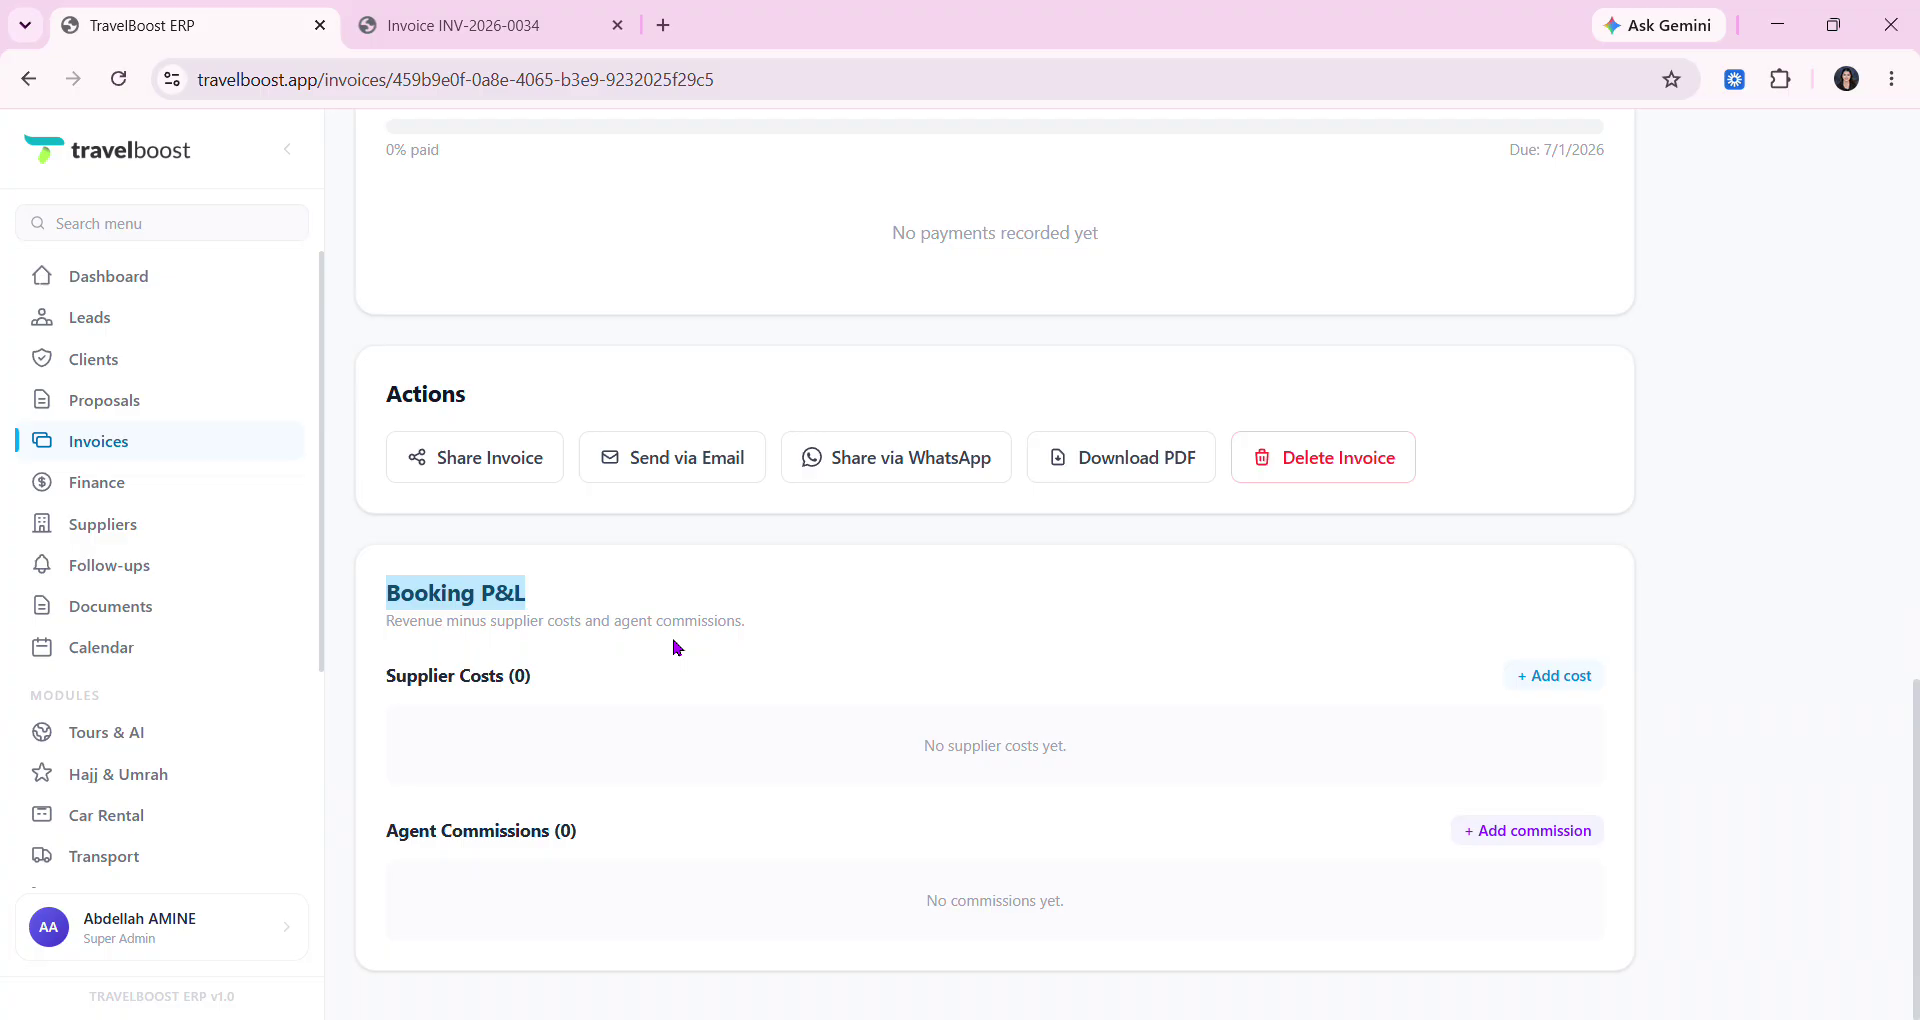
click(733, 630)
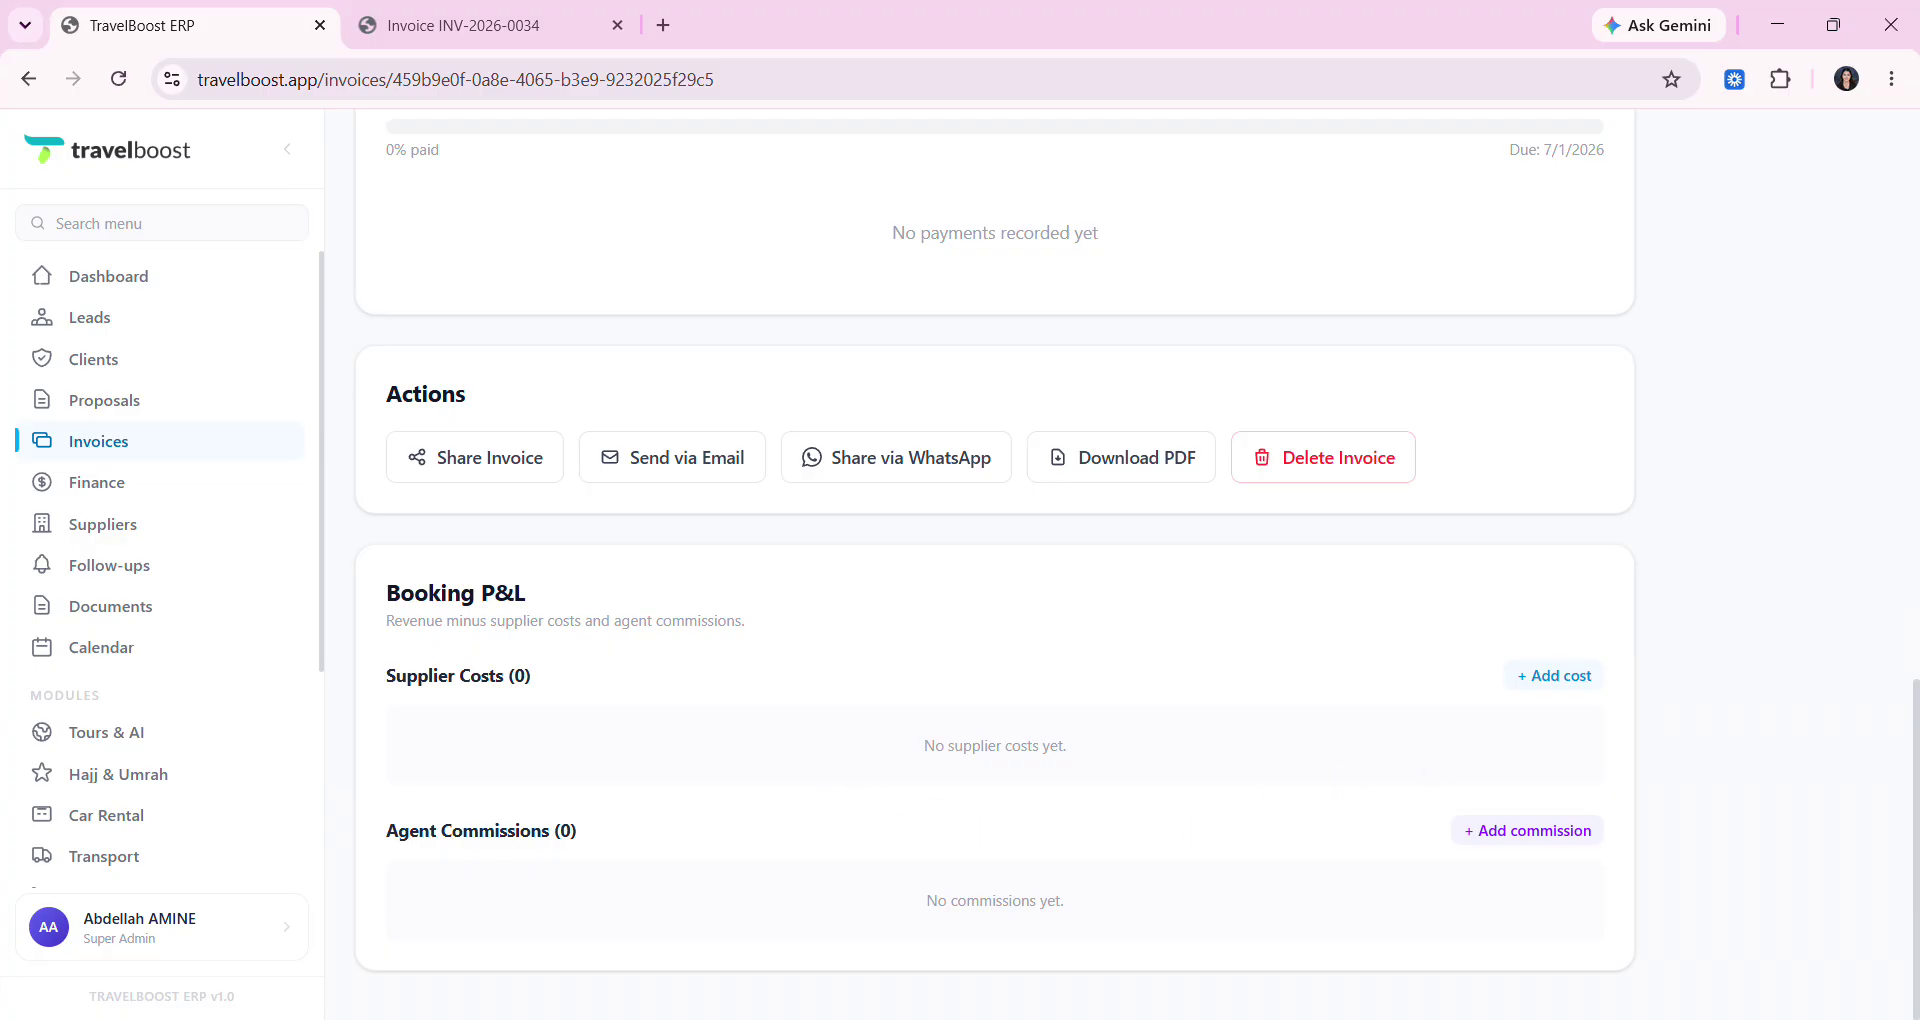
- Open the form for adding a supplier cost, review its category, due date and description fields, and close it without saving
click(1568, 681)
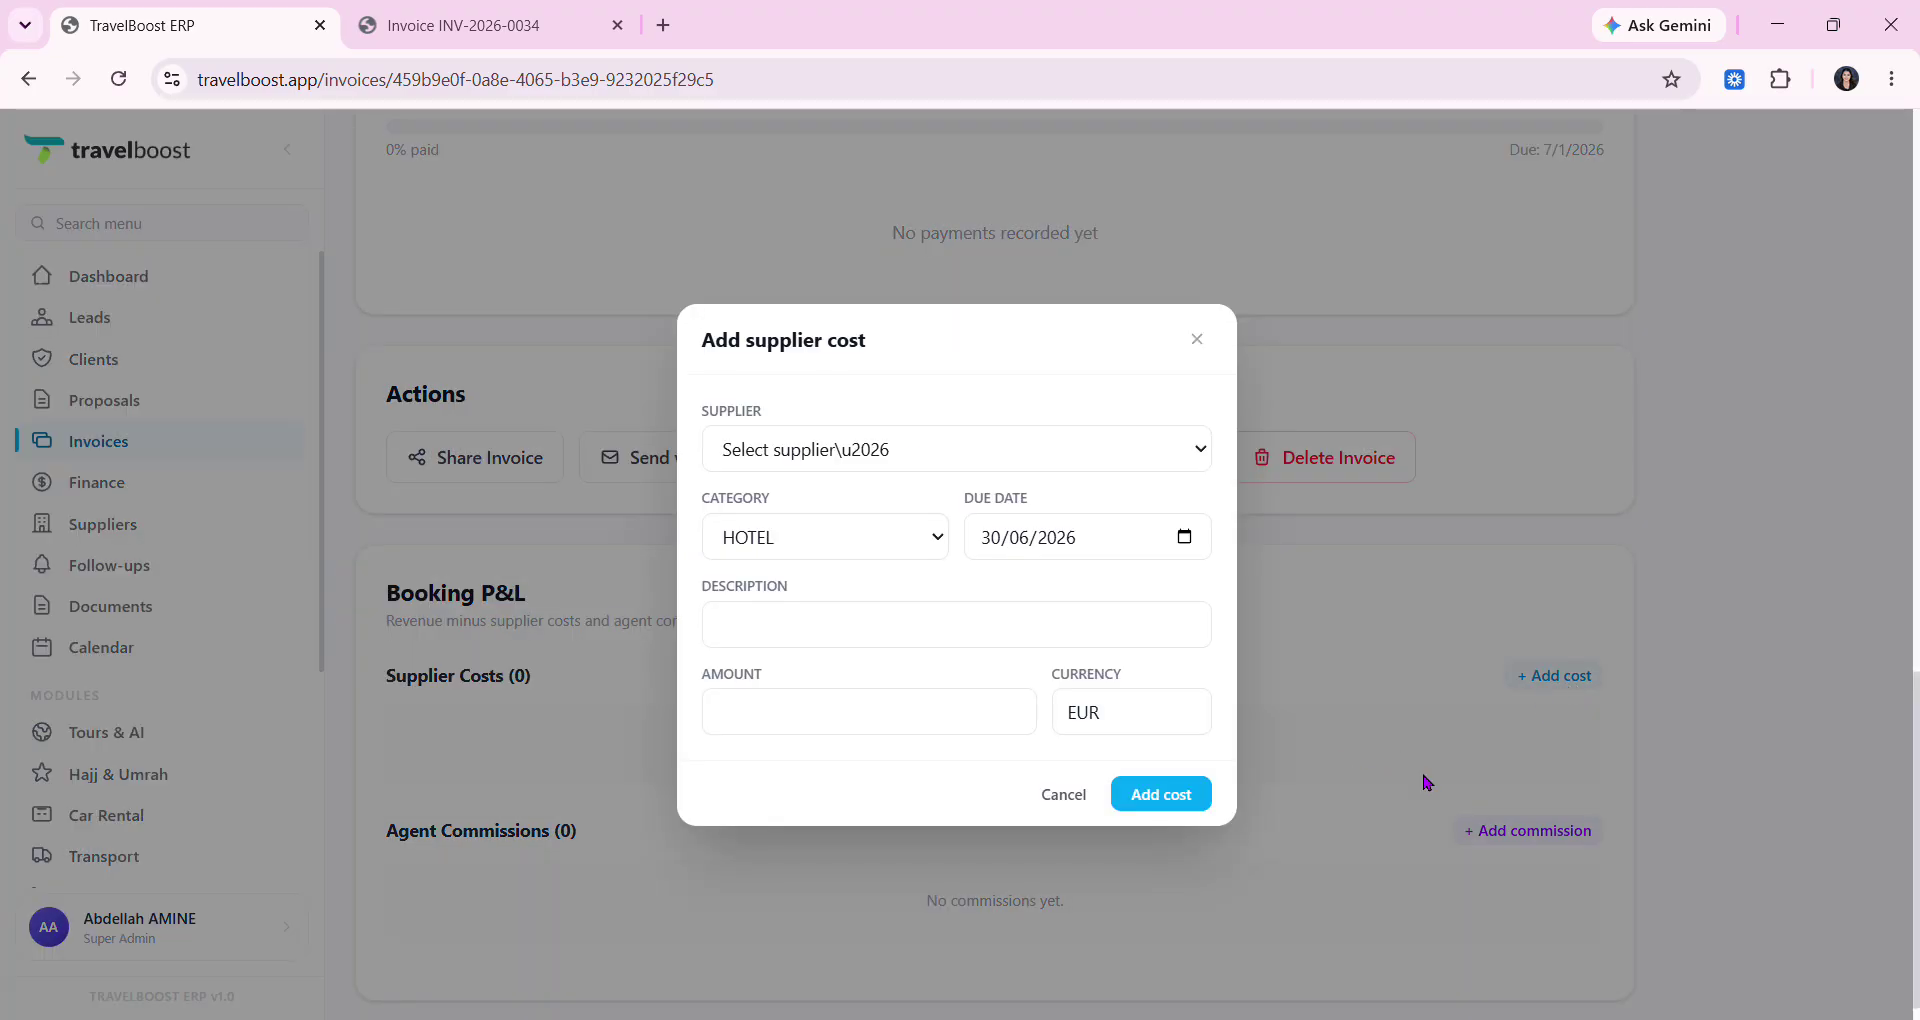
double_click(764, 502)
drag(1030, 505, 1016, 511)
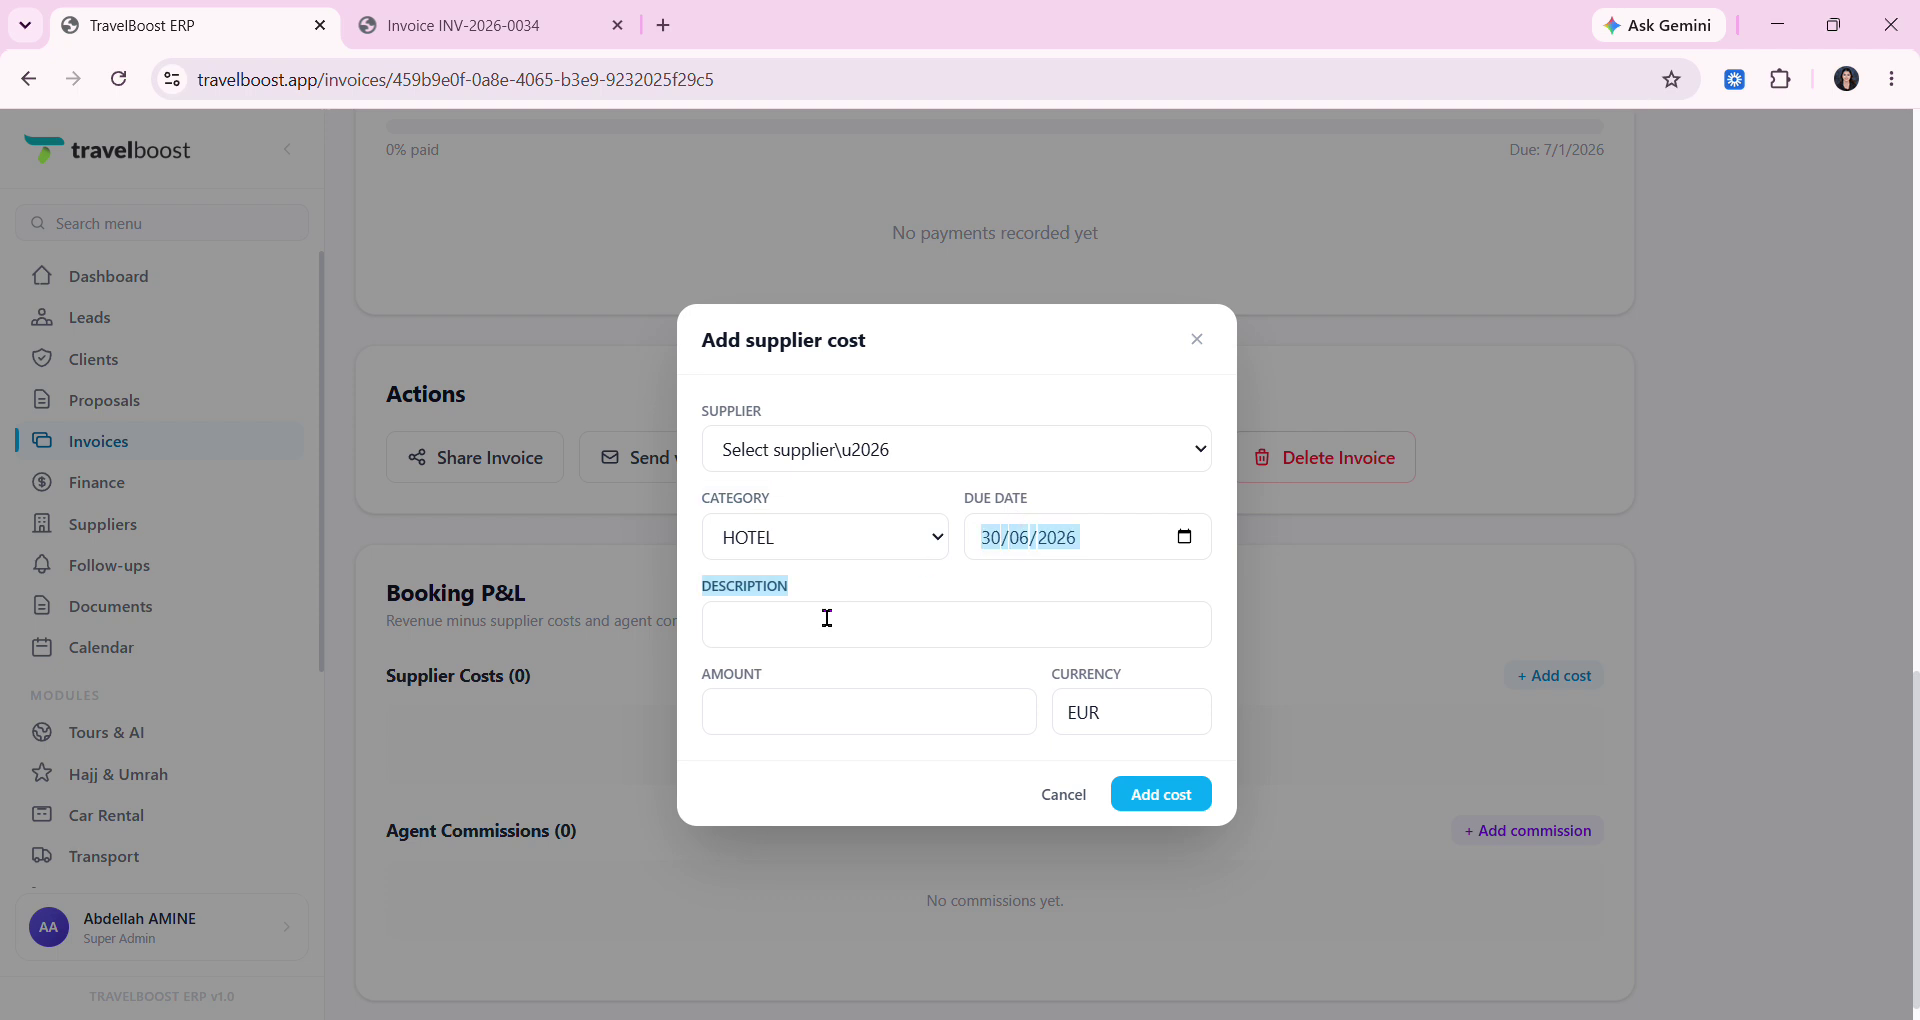
click(1197, 339)
- Open the form for adding an agent commission, compare the % of invoice and Fixed amount options, and cancel it
click(1490, 831)
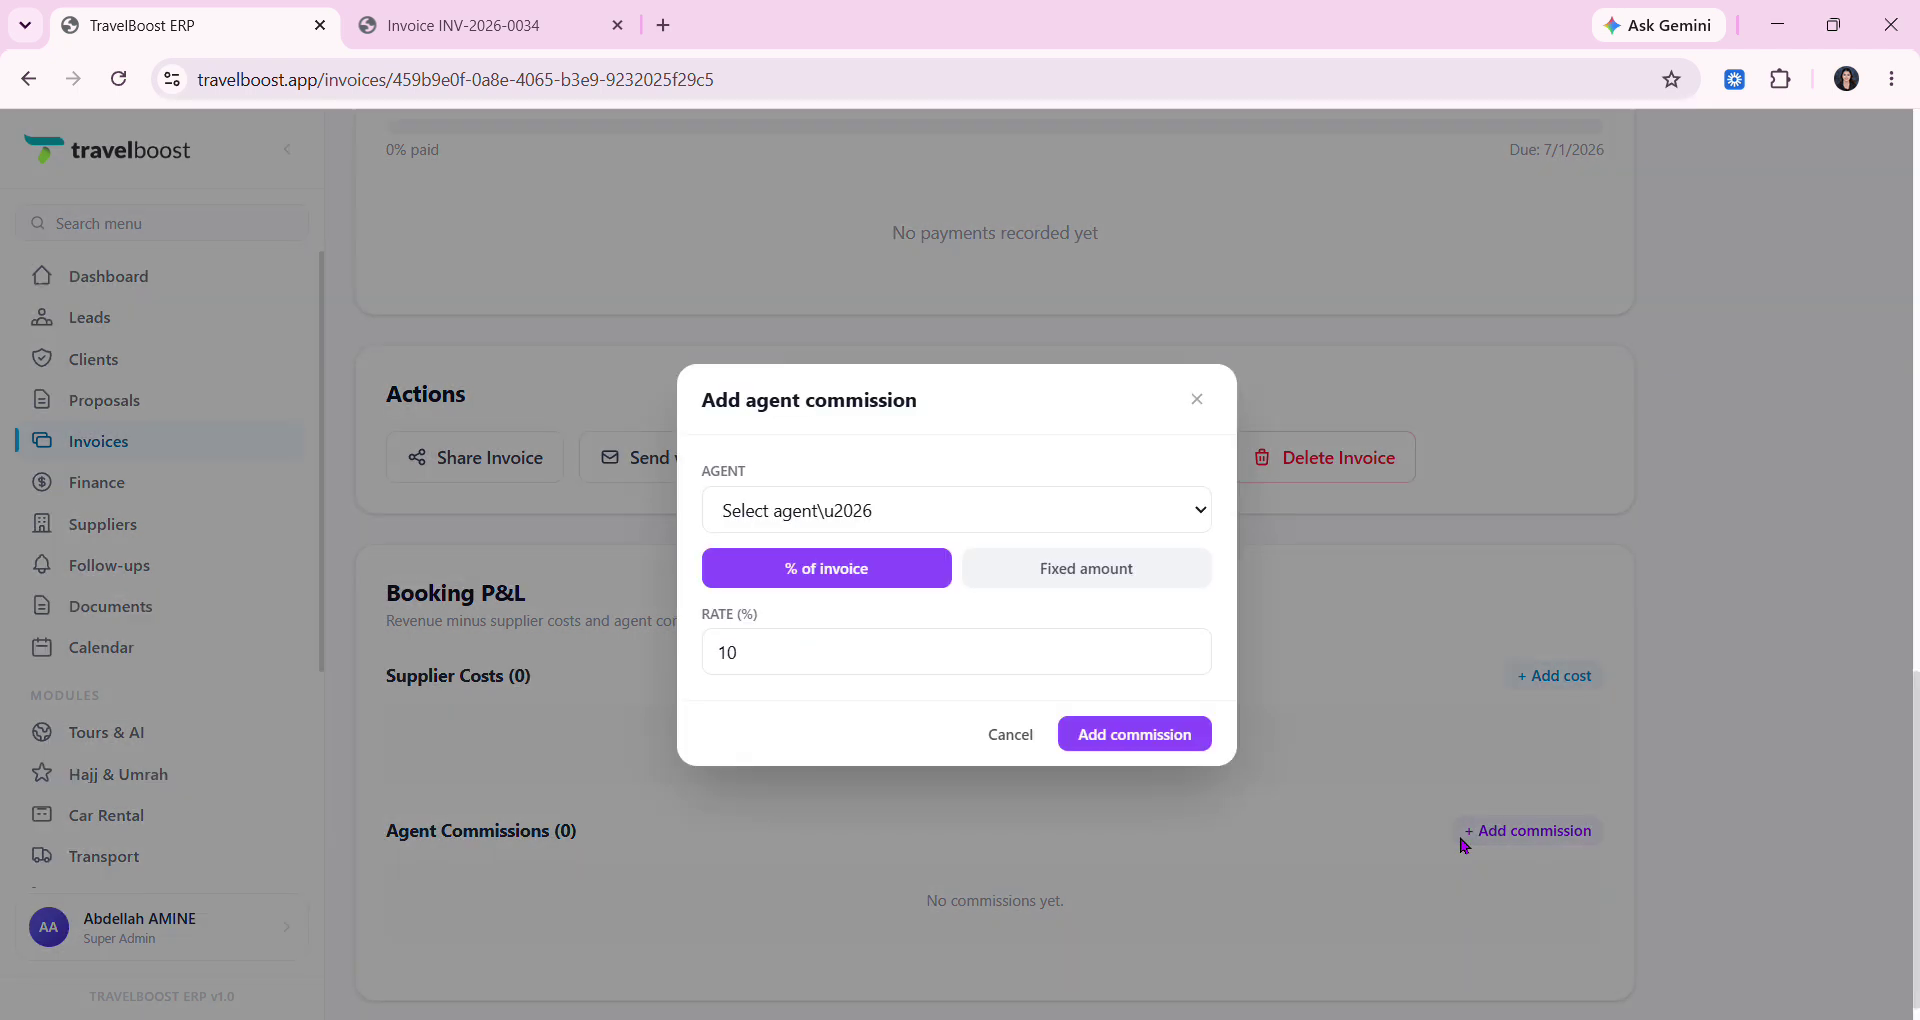
click(990, 515)
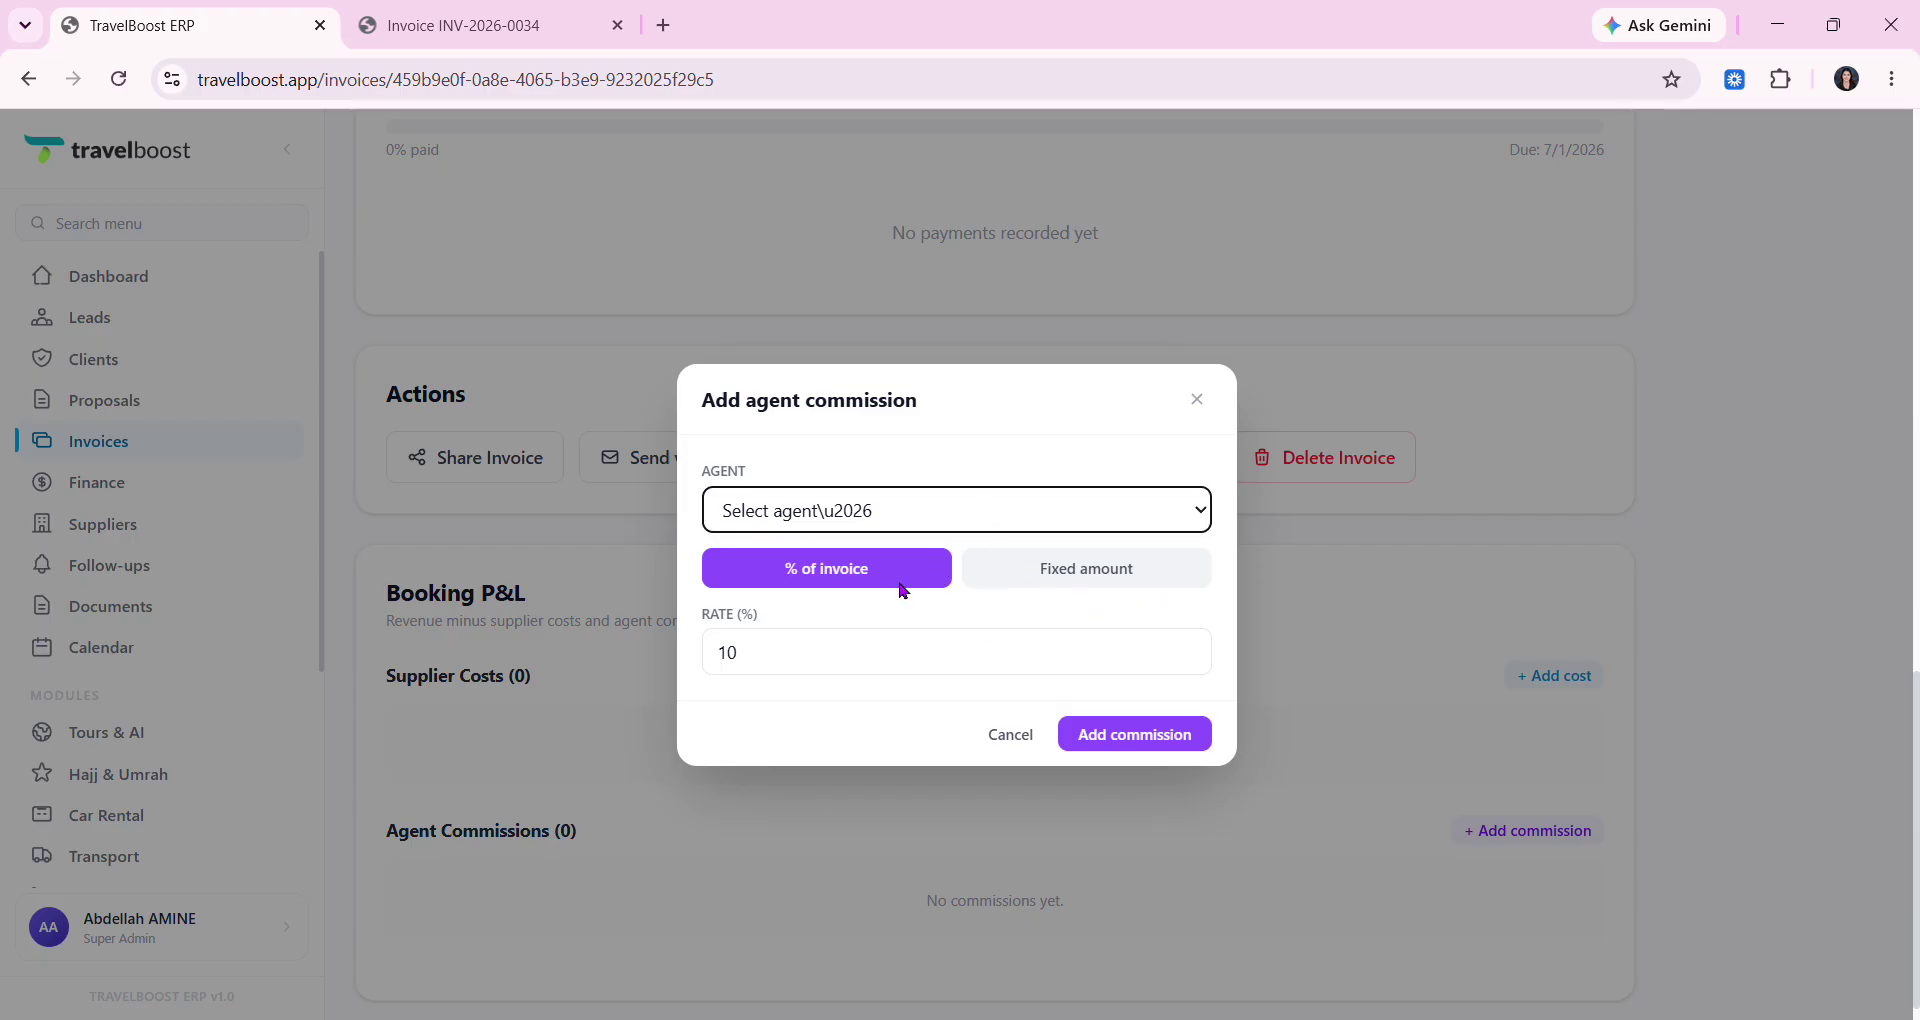
click(1115, 576)
click(888, 580)
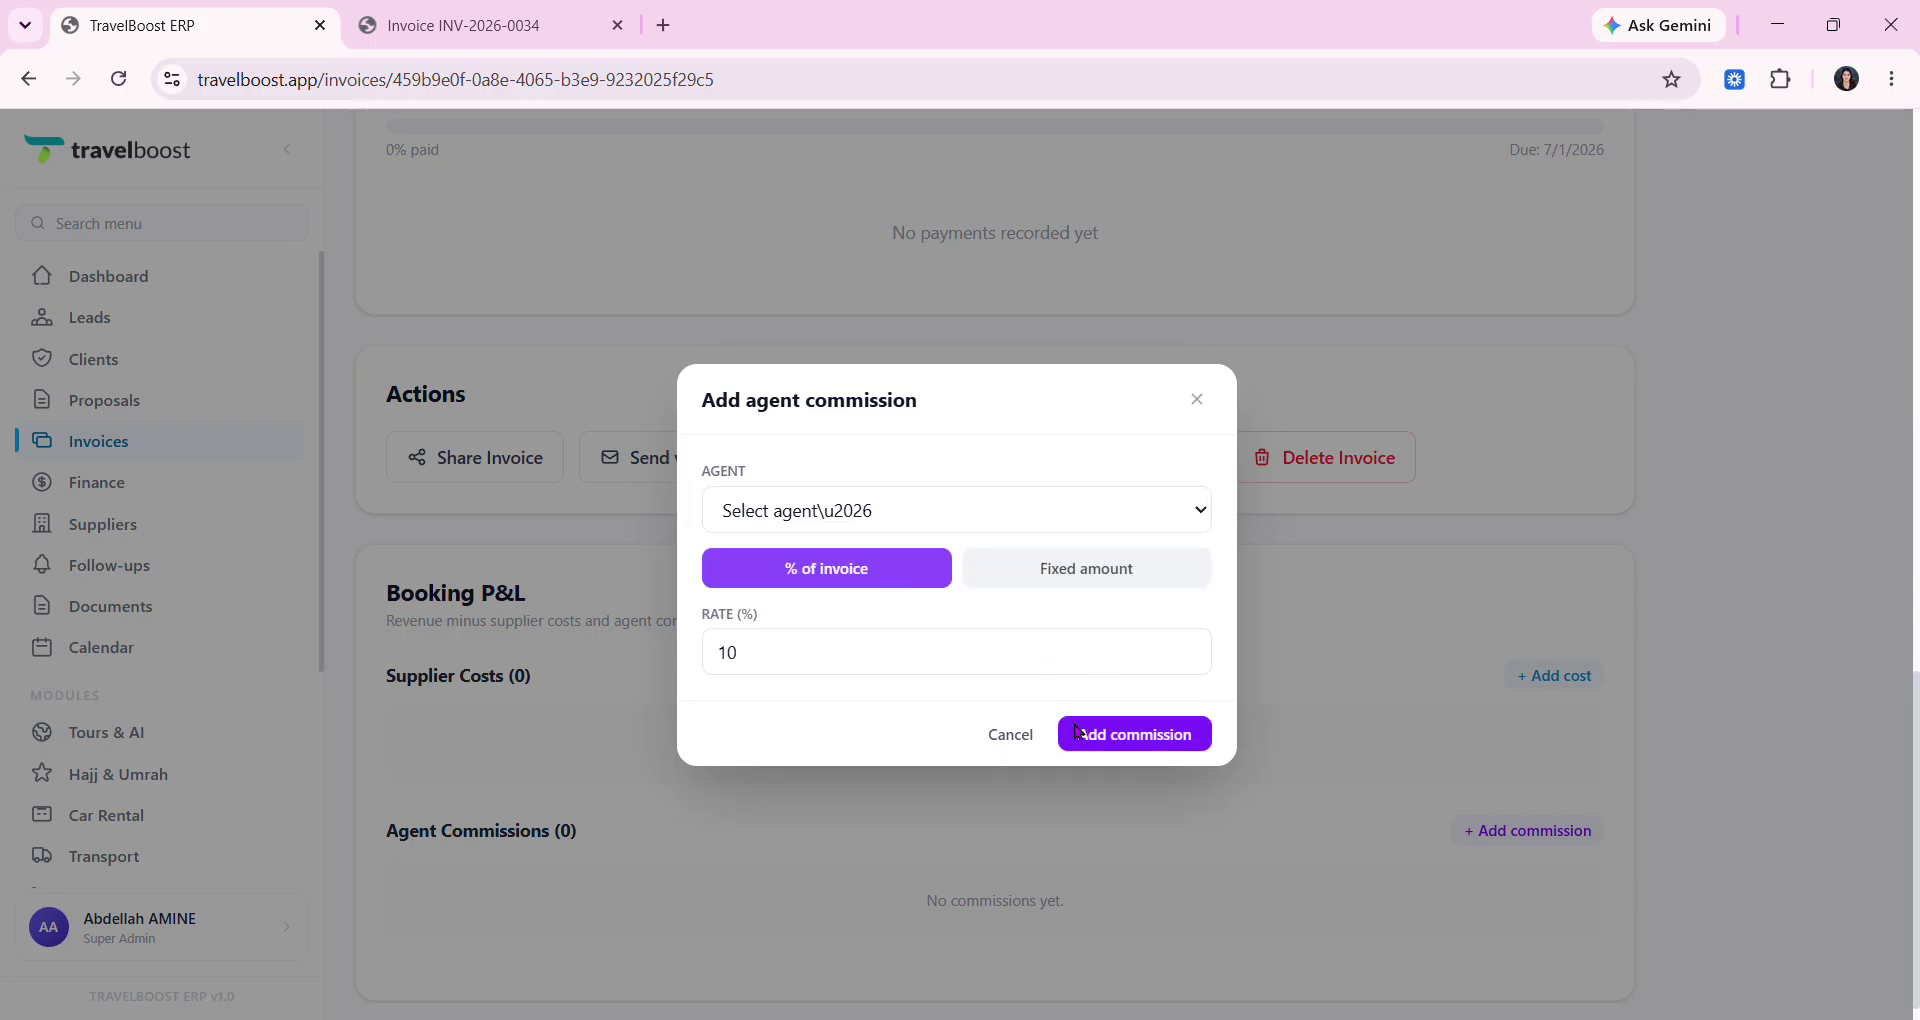
click(1026, 735)
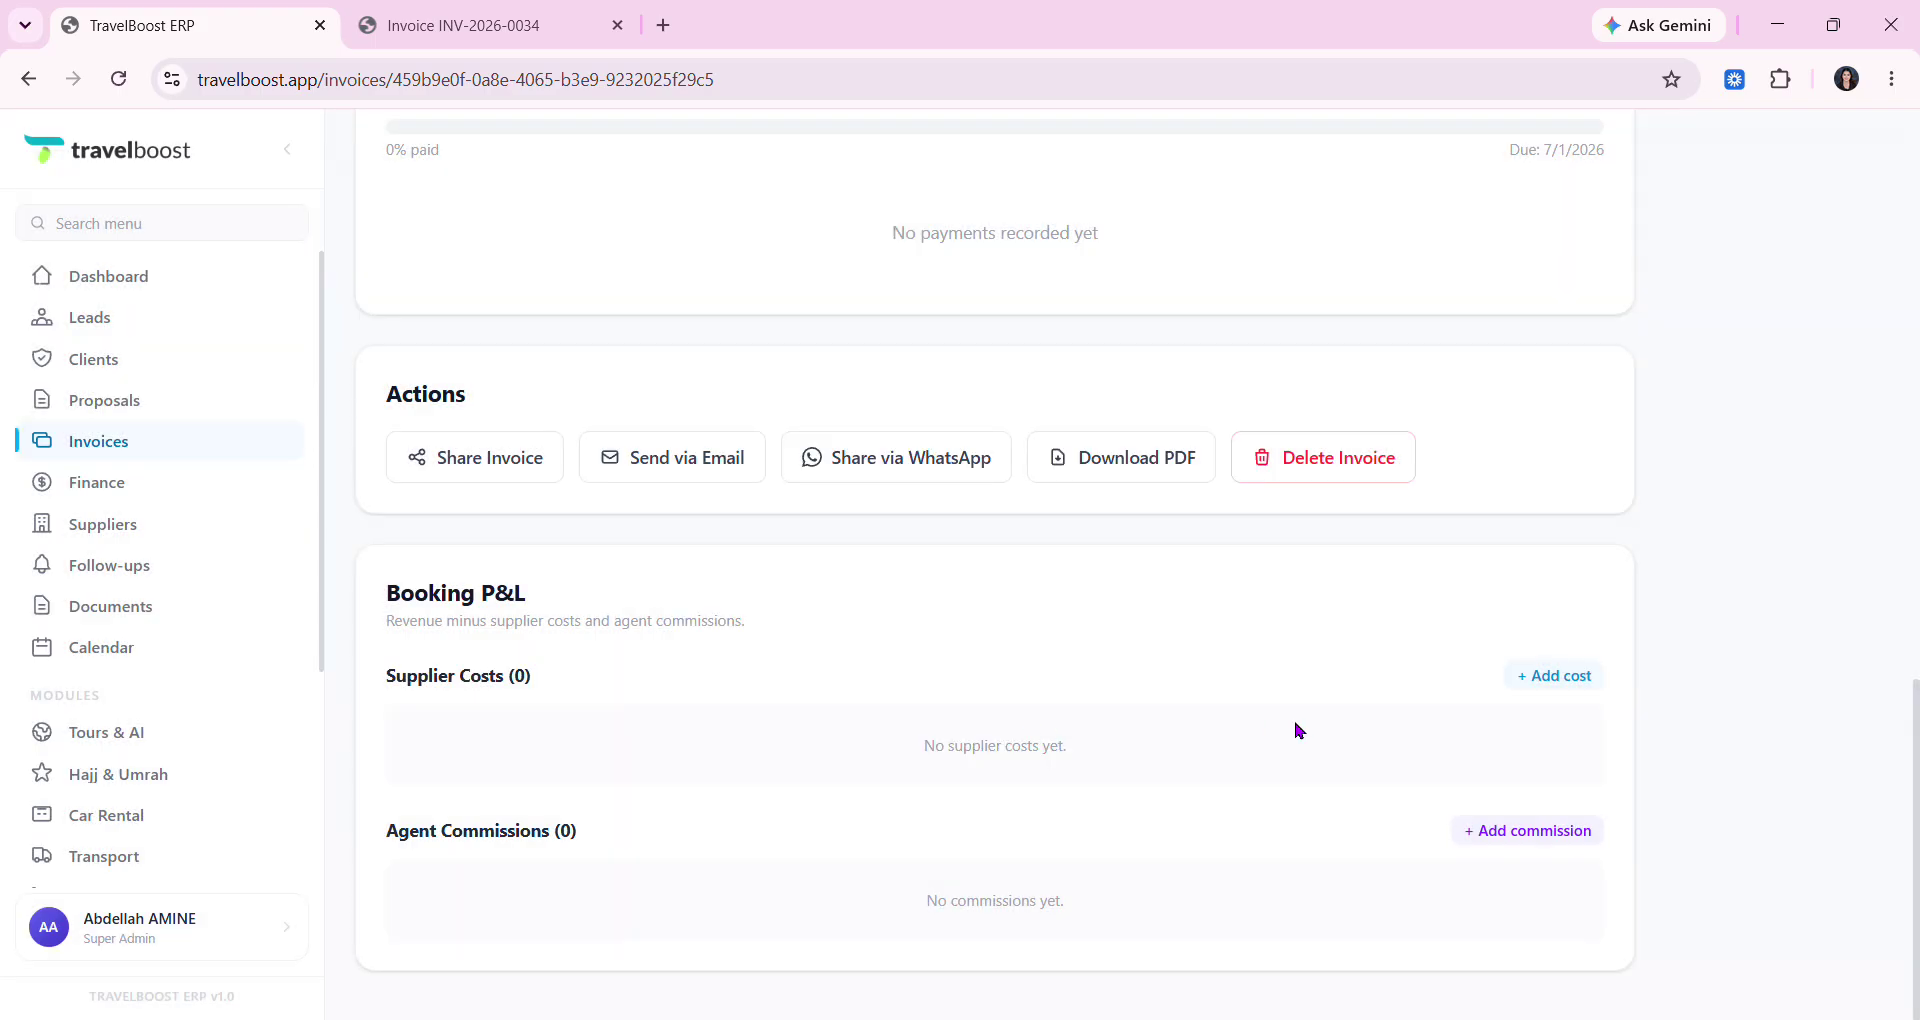
- Return to the invoices list and review the total billed amount and all invoices down to the end of the list
scroll(1299, 729, up, 1)
scroll(1298, 729, up, 15)
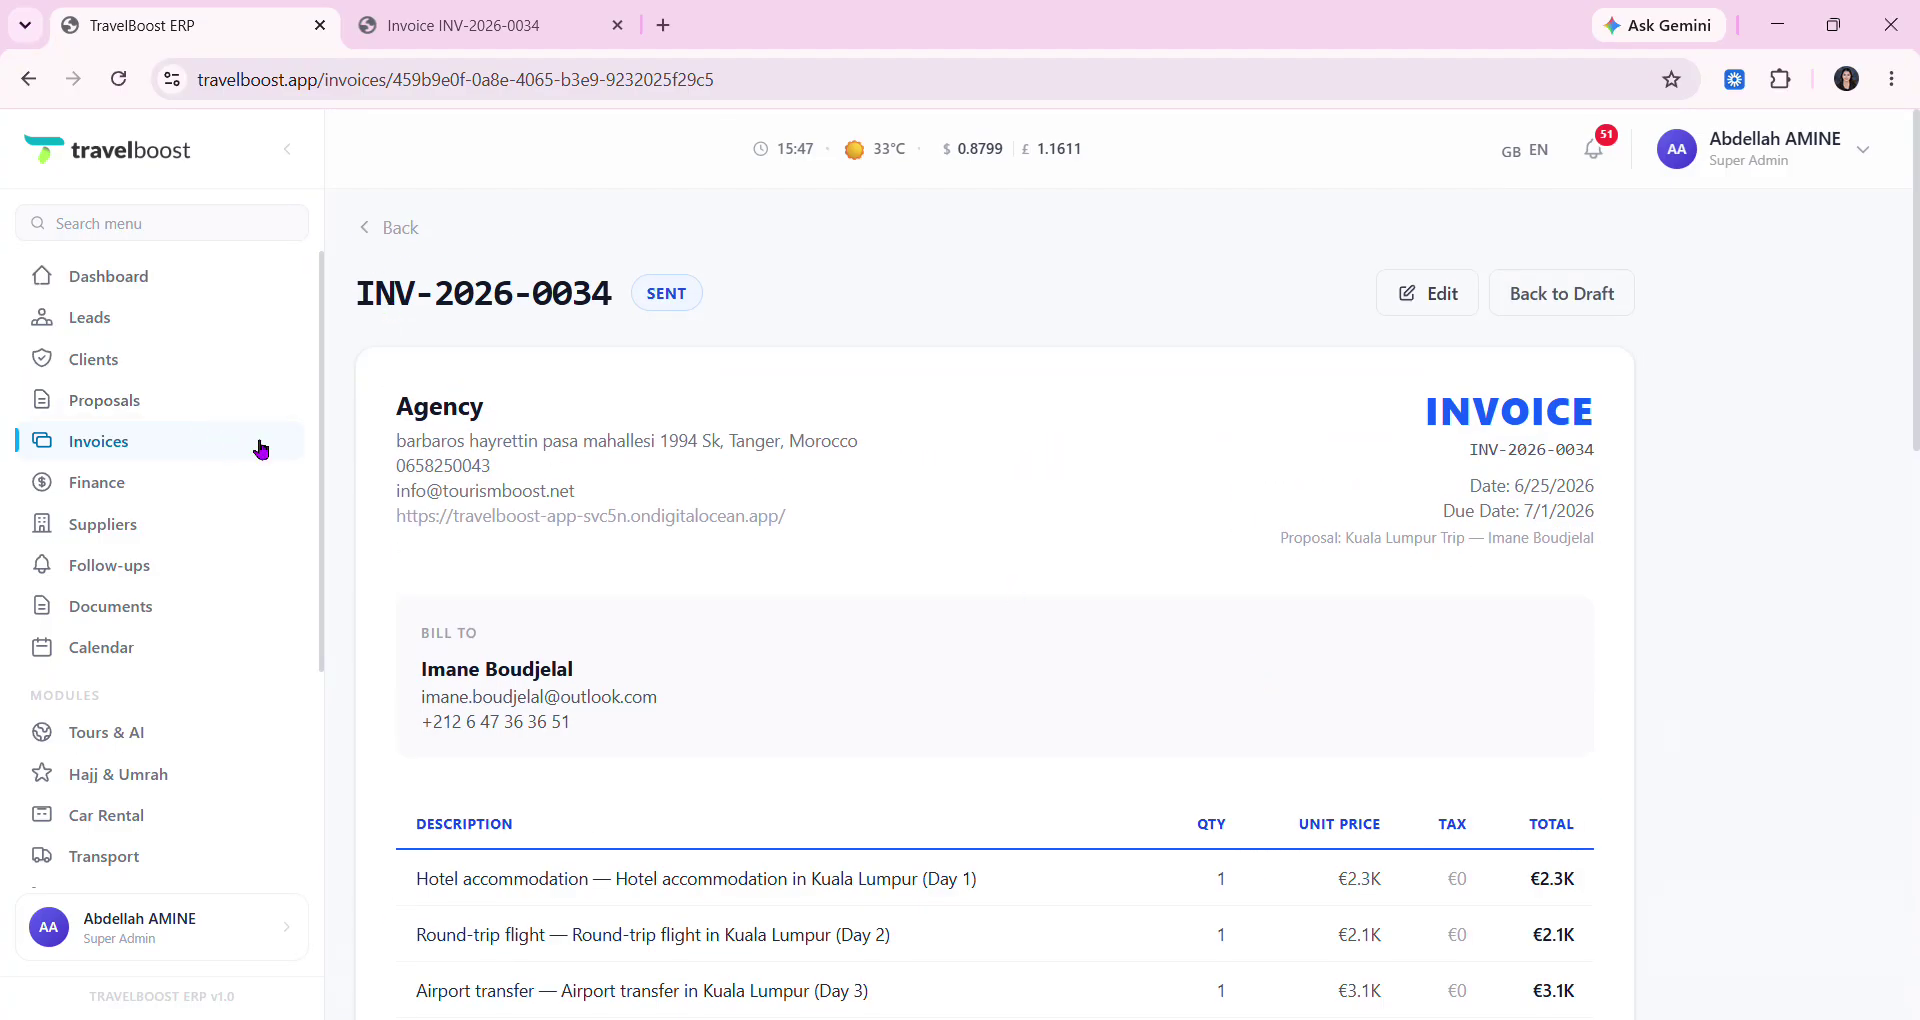
click(222, 452)
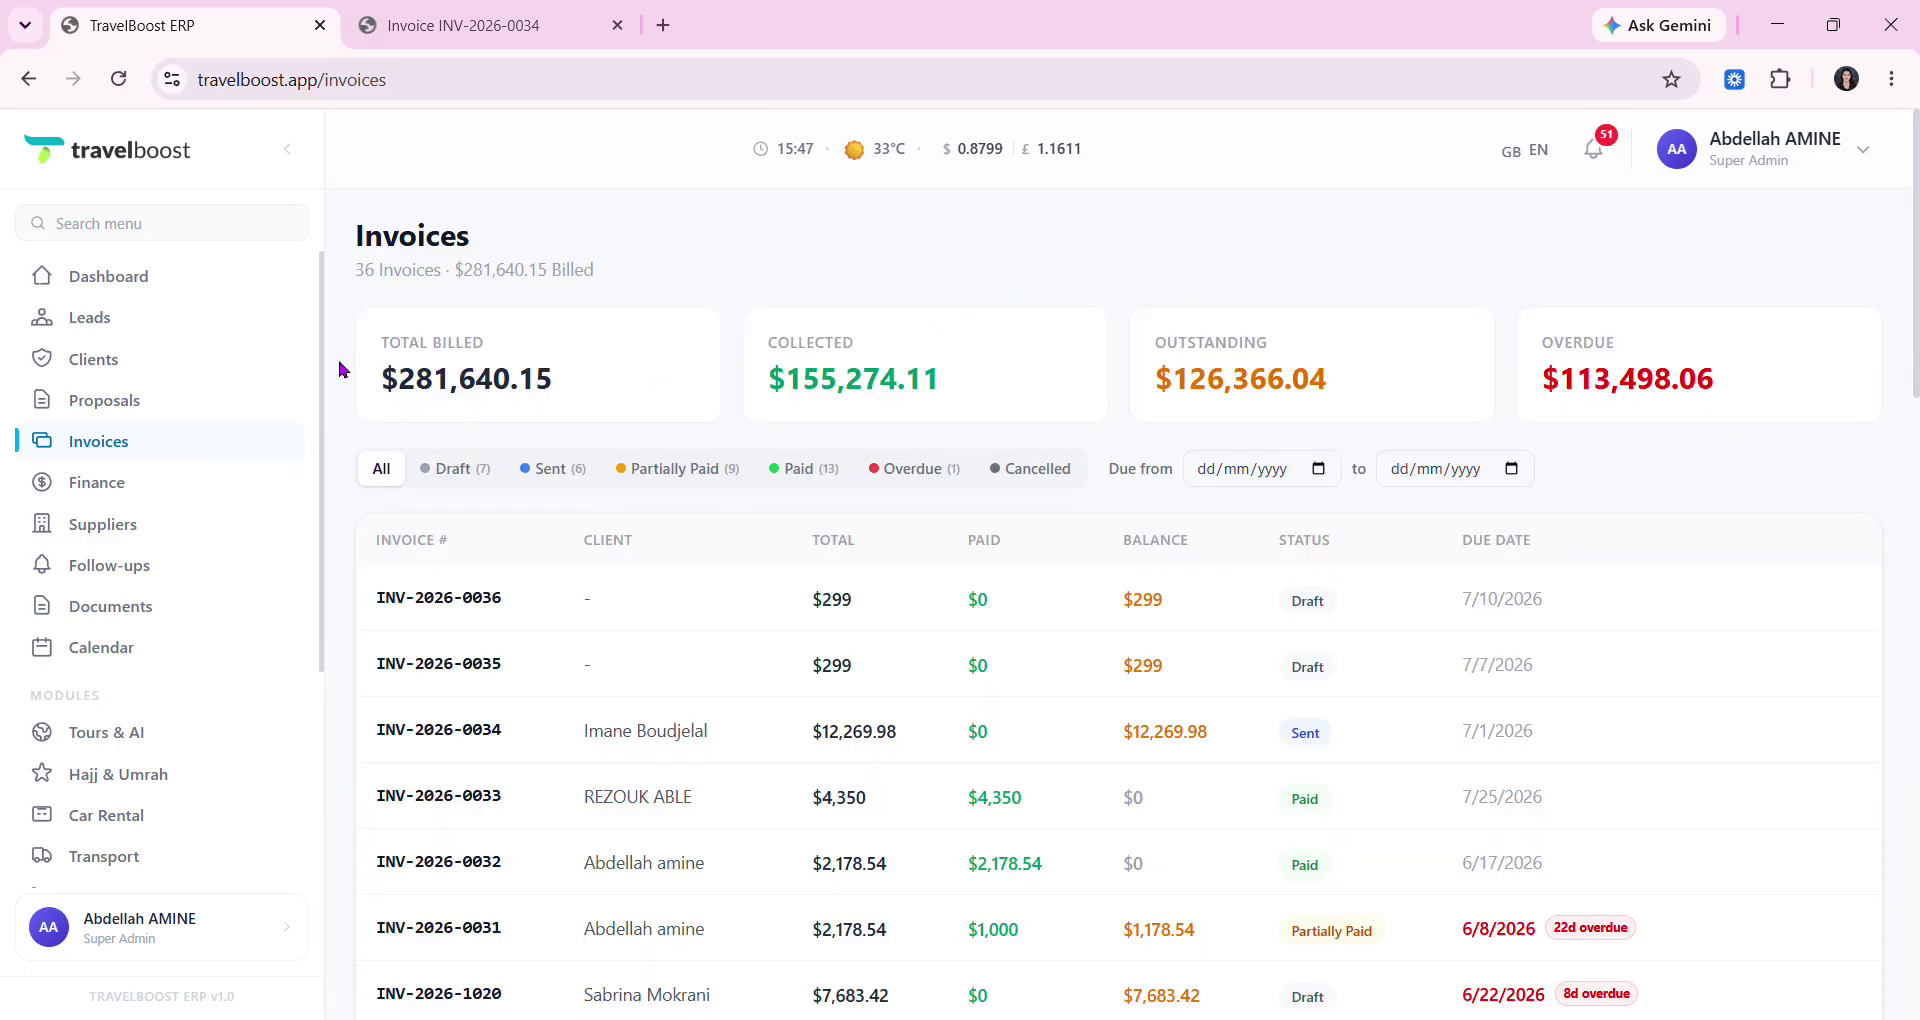
drag(370, 356, 585, 375)
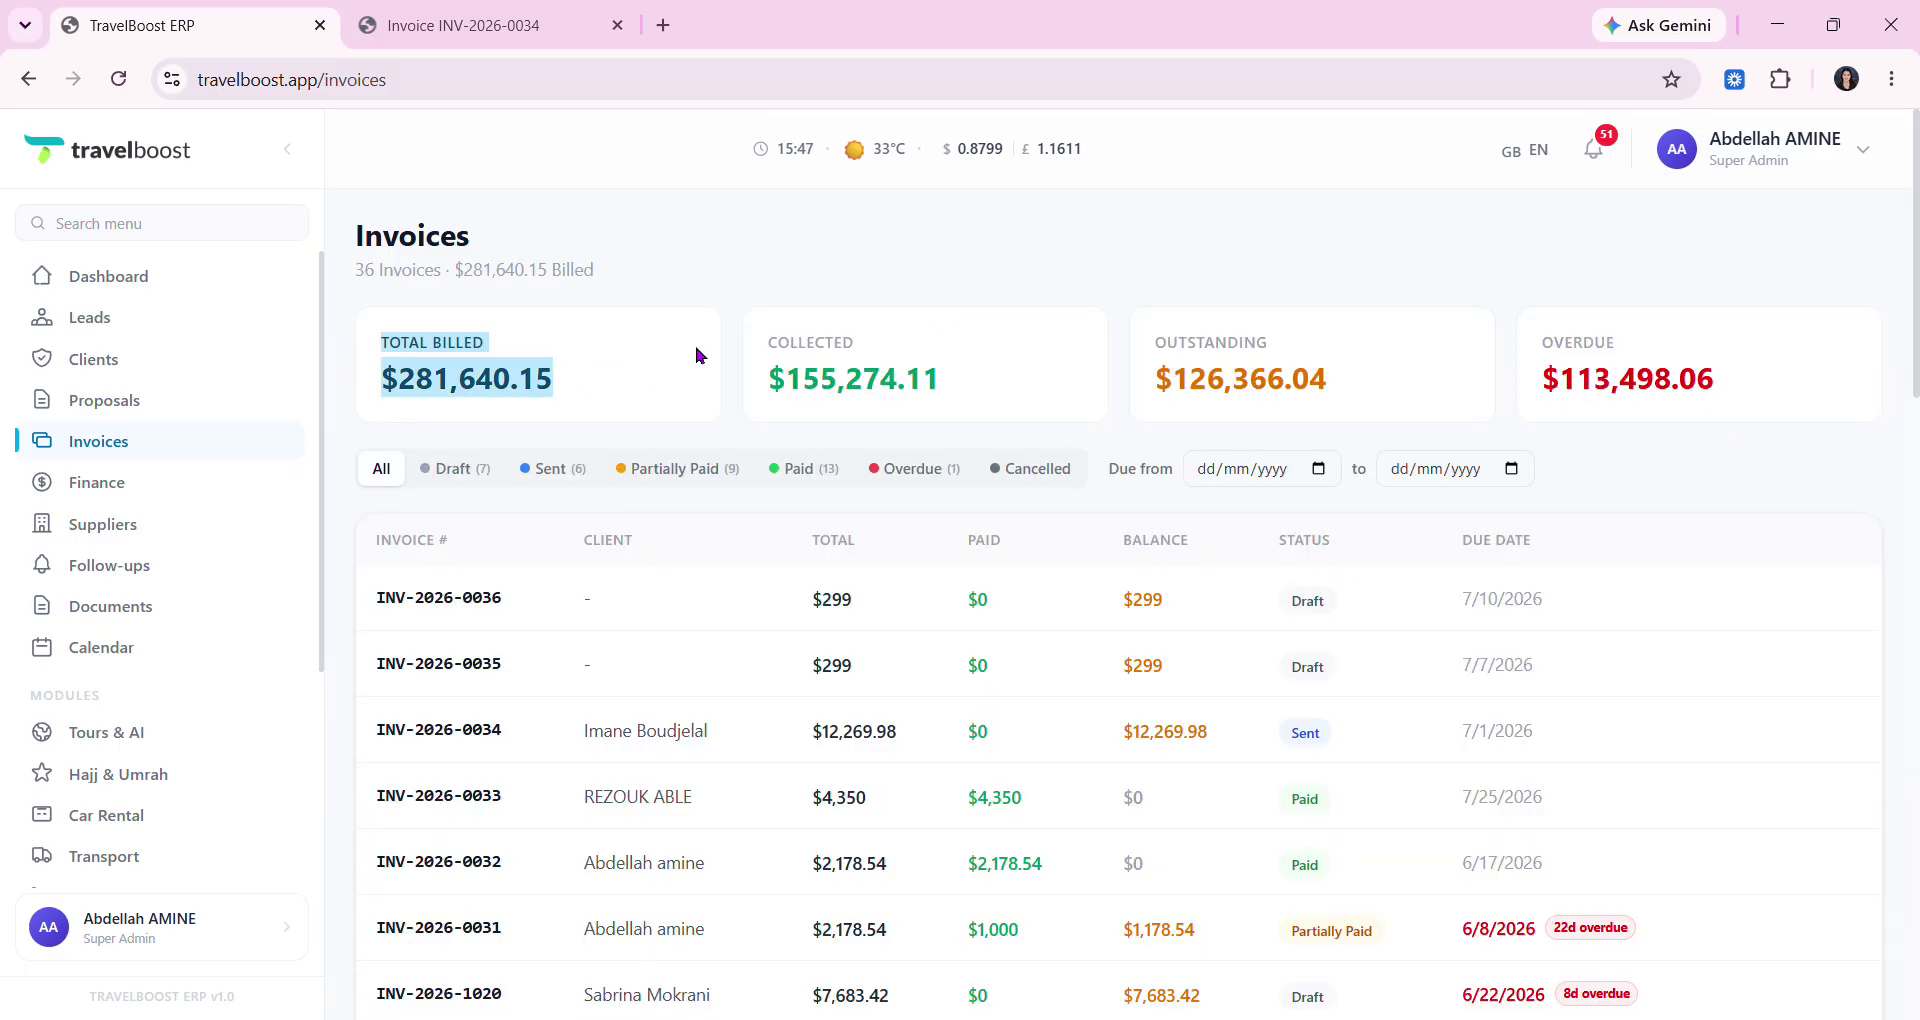
scroll(531, 543, down, 4)
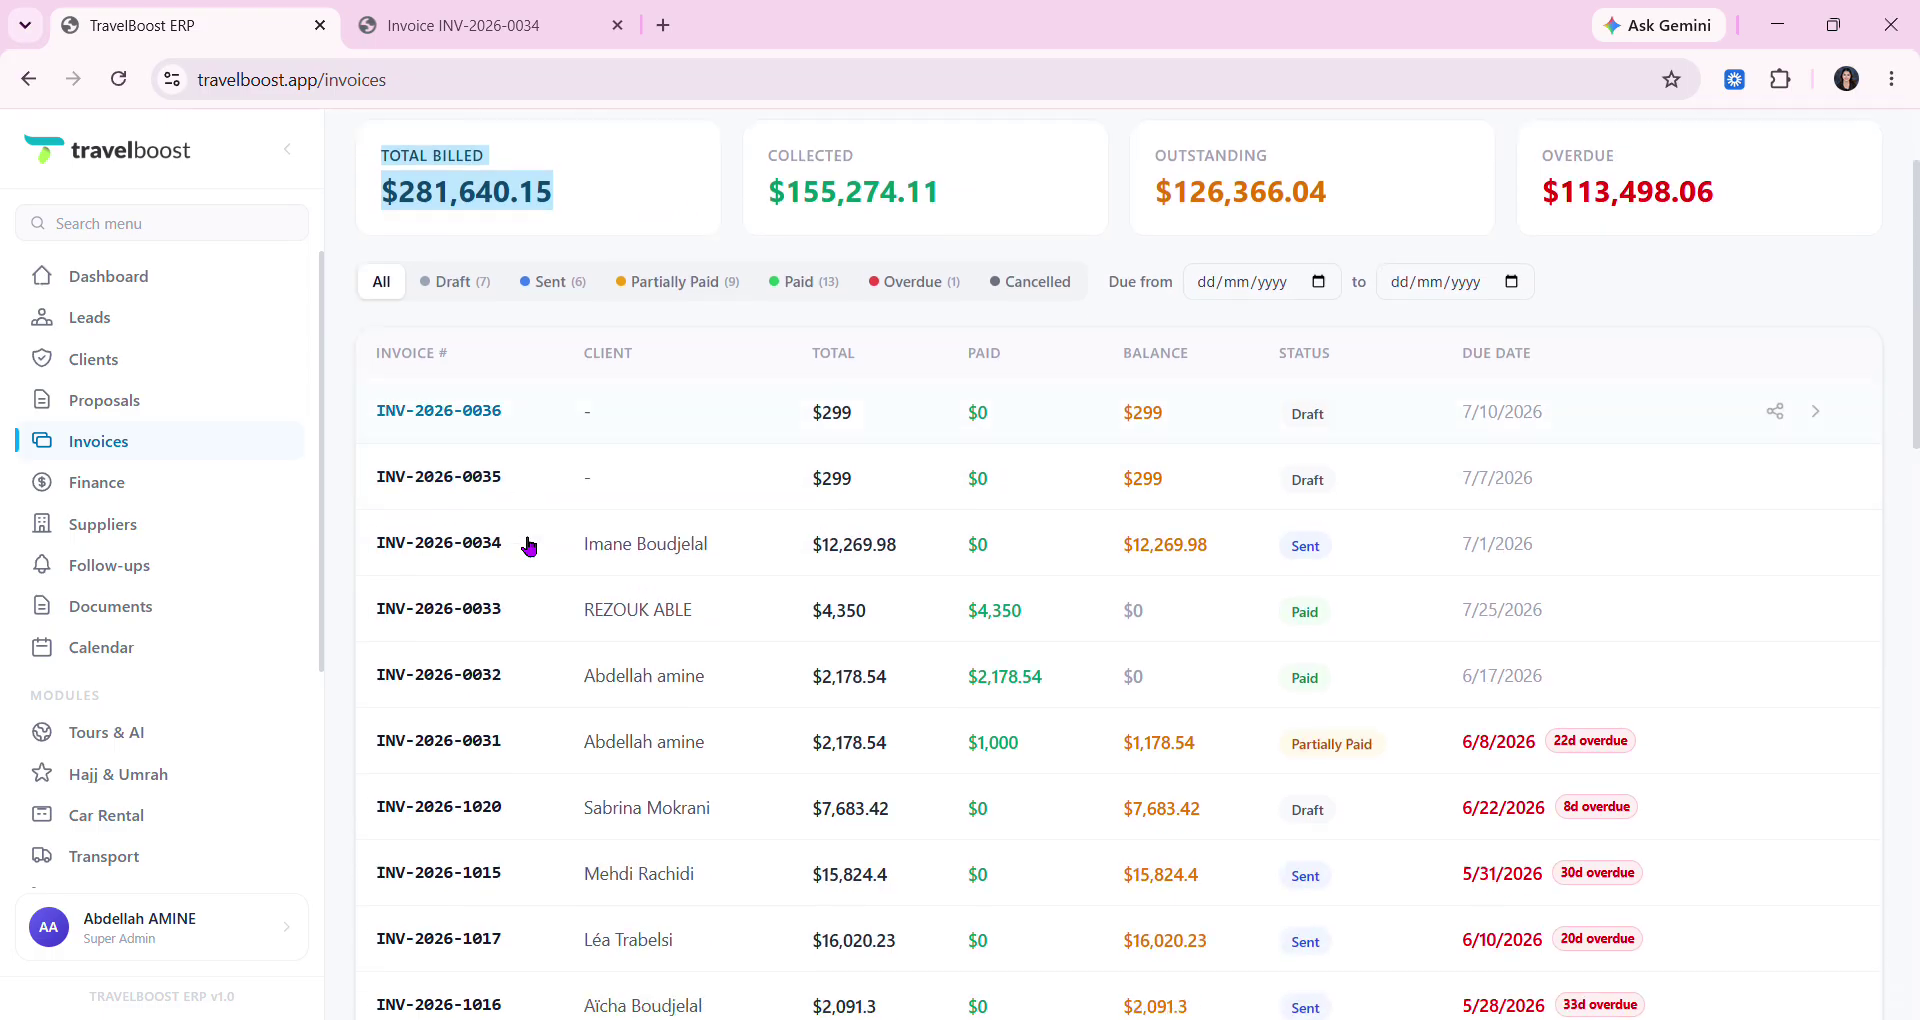
scroll(551, 557, down, 9)
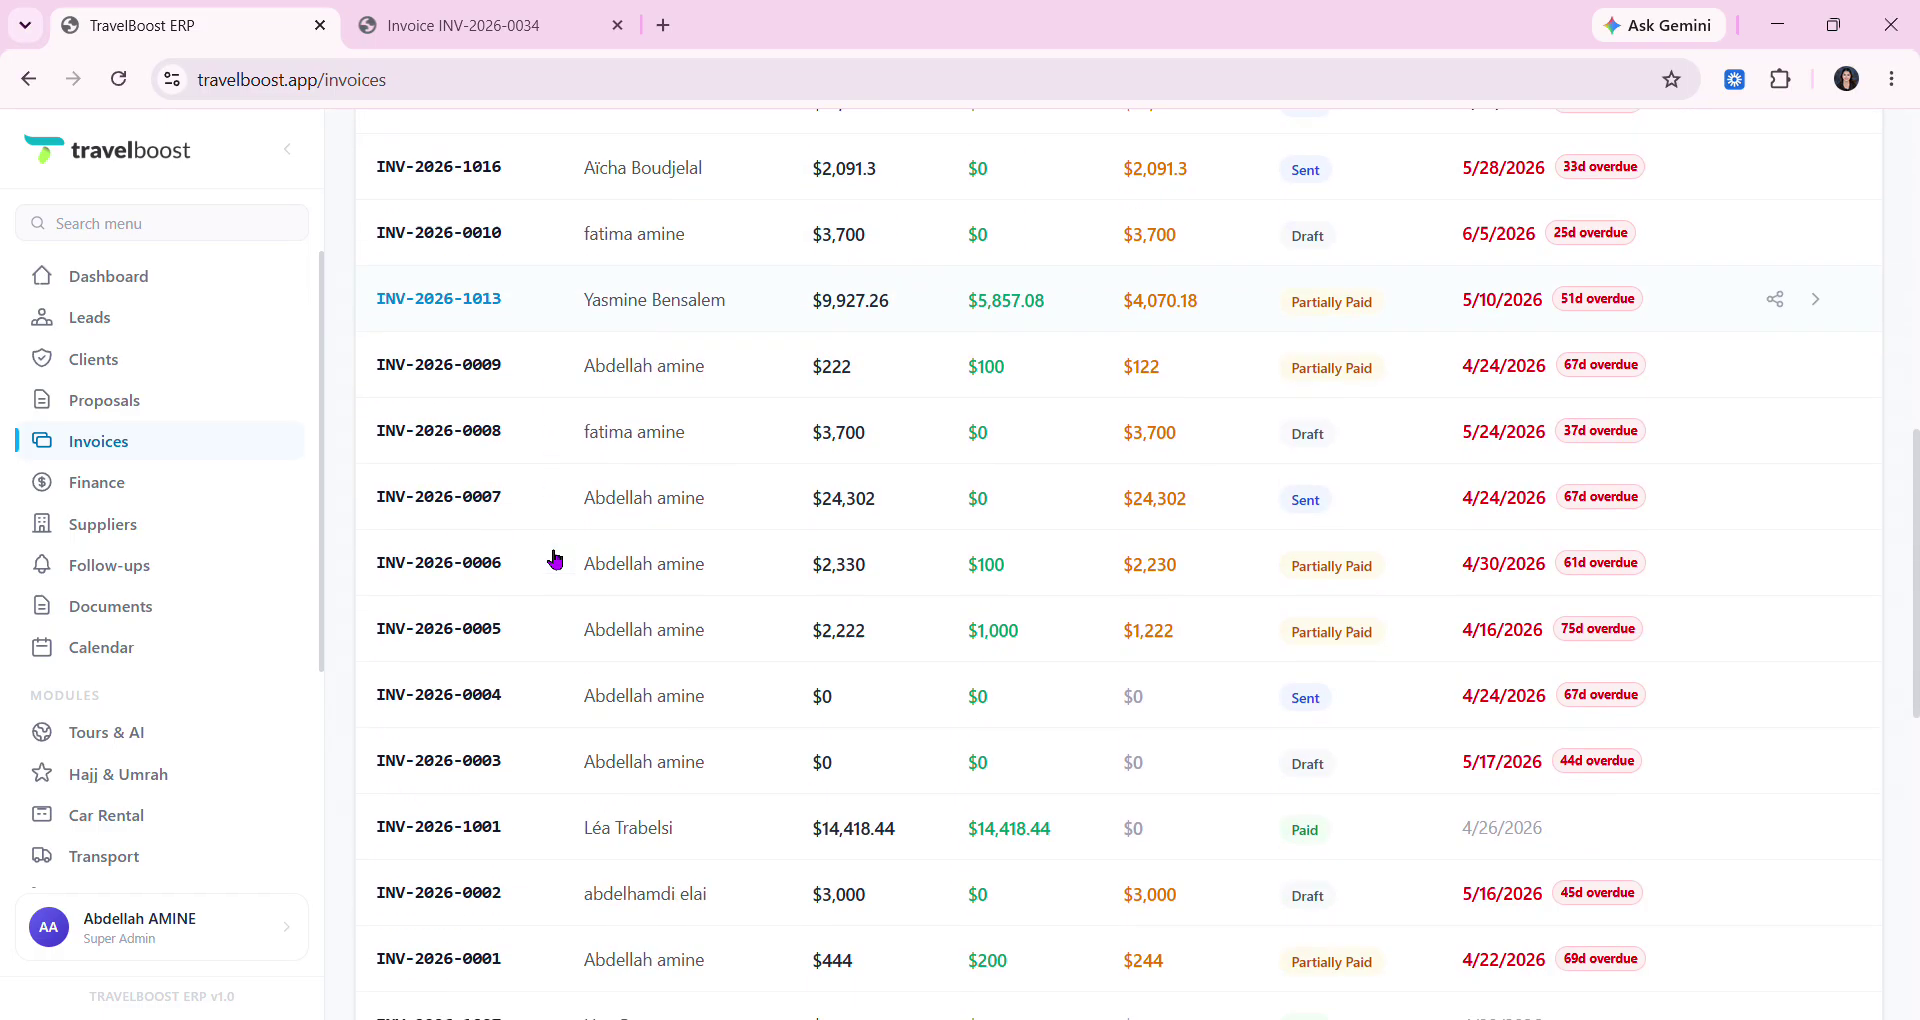
scroll(555, 559, down, 7)
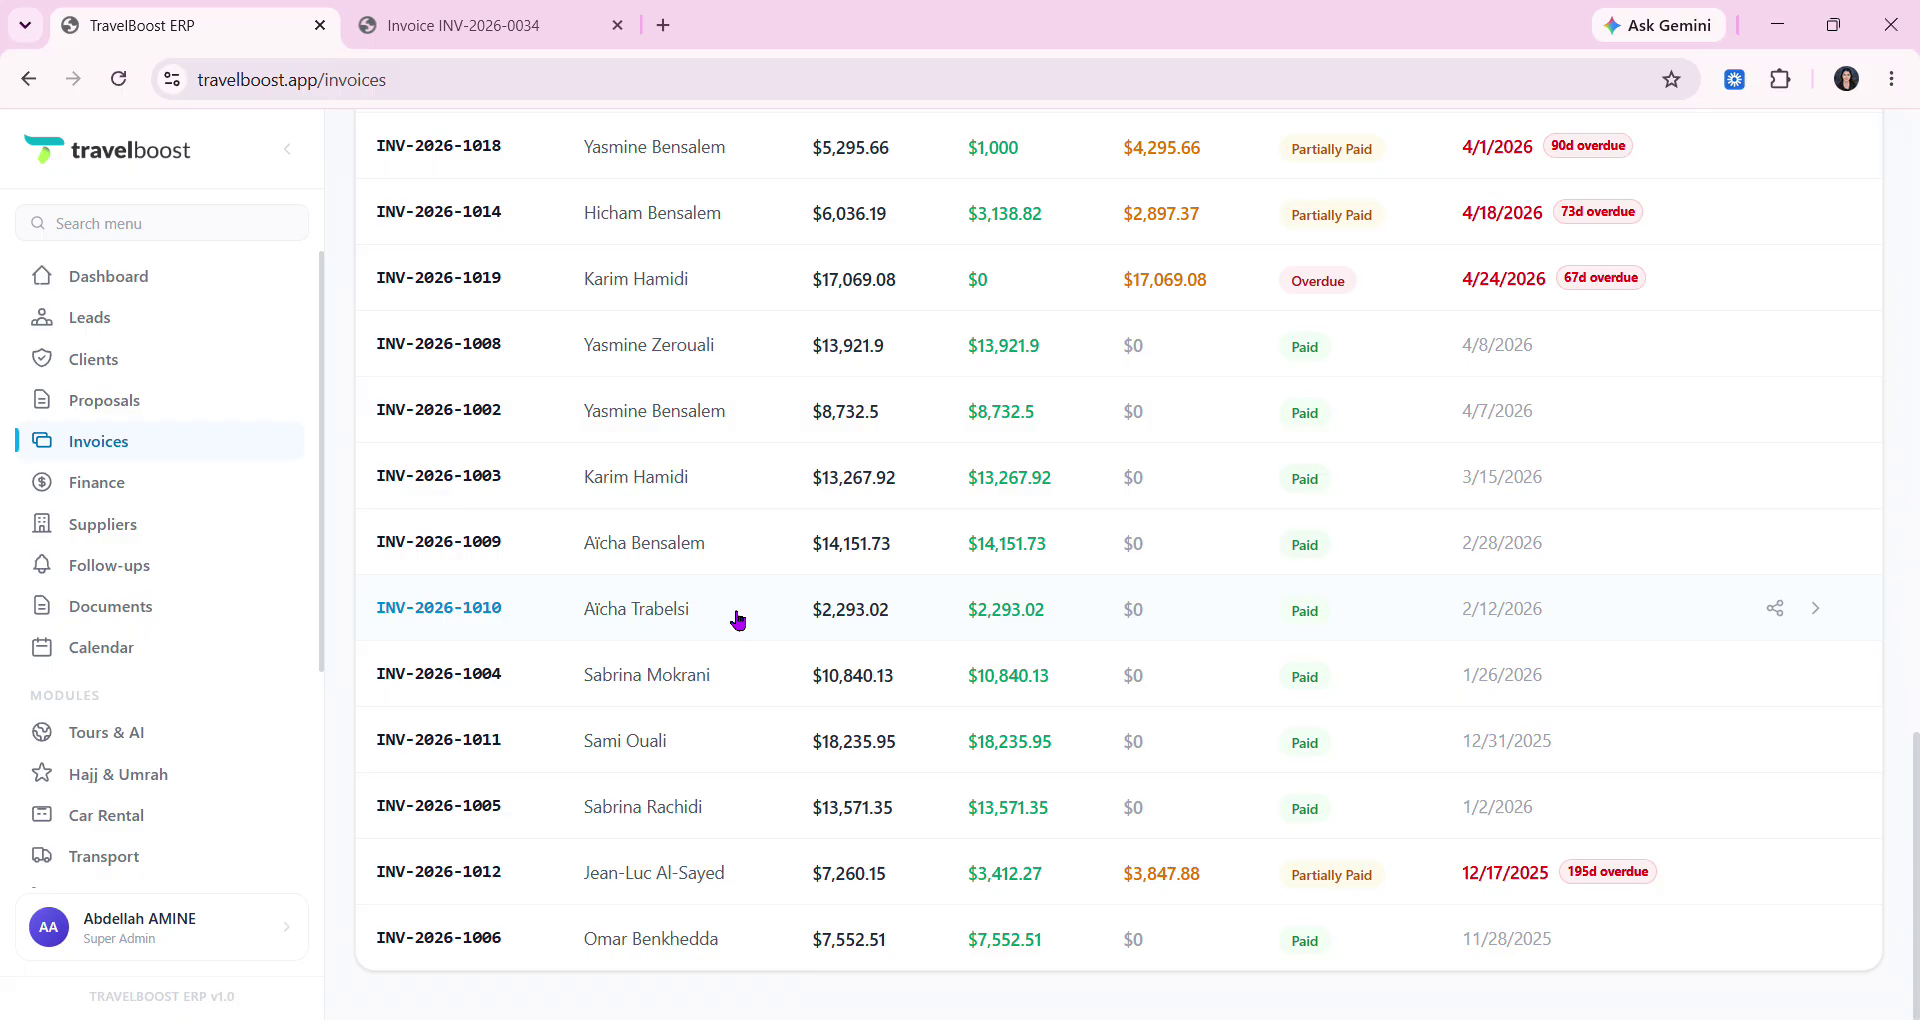
- View the proposals overview, then go back to the invoices page and review its summary totals, status filters and first invoices
click(104, 401)
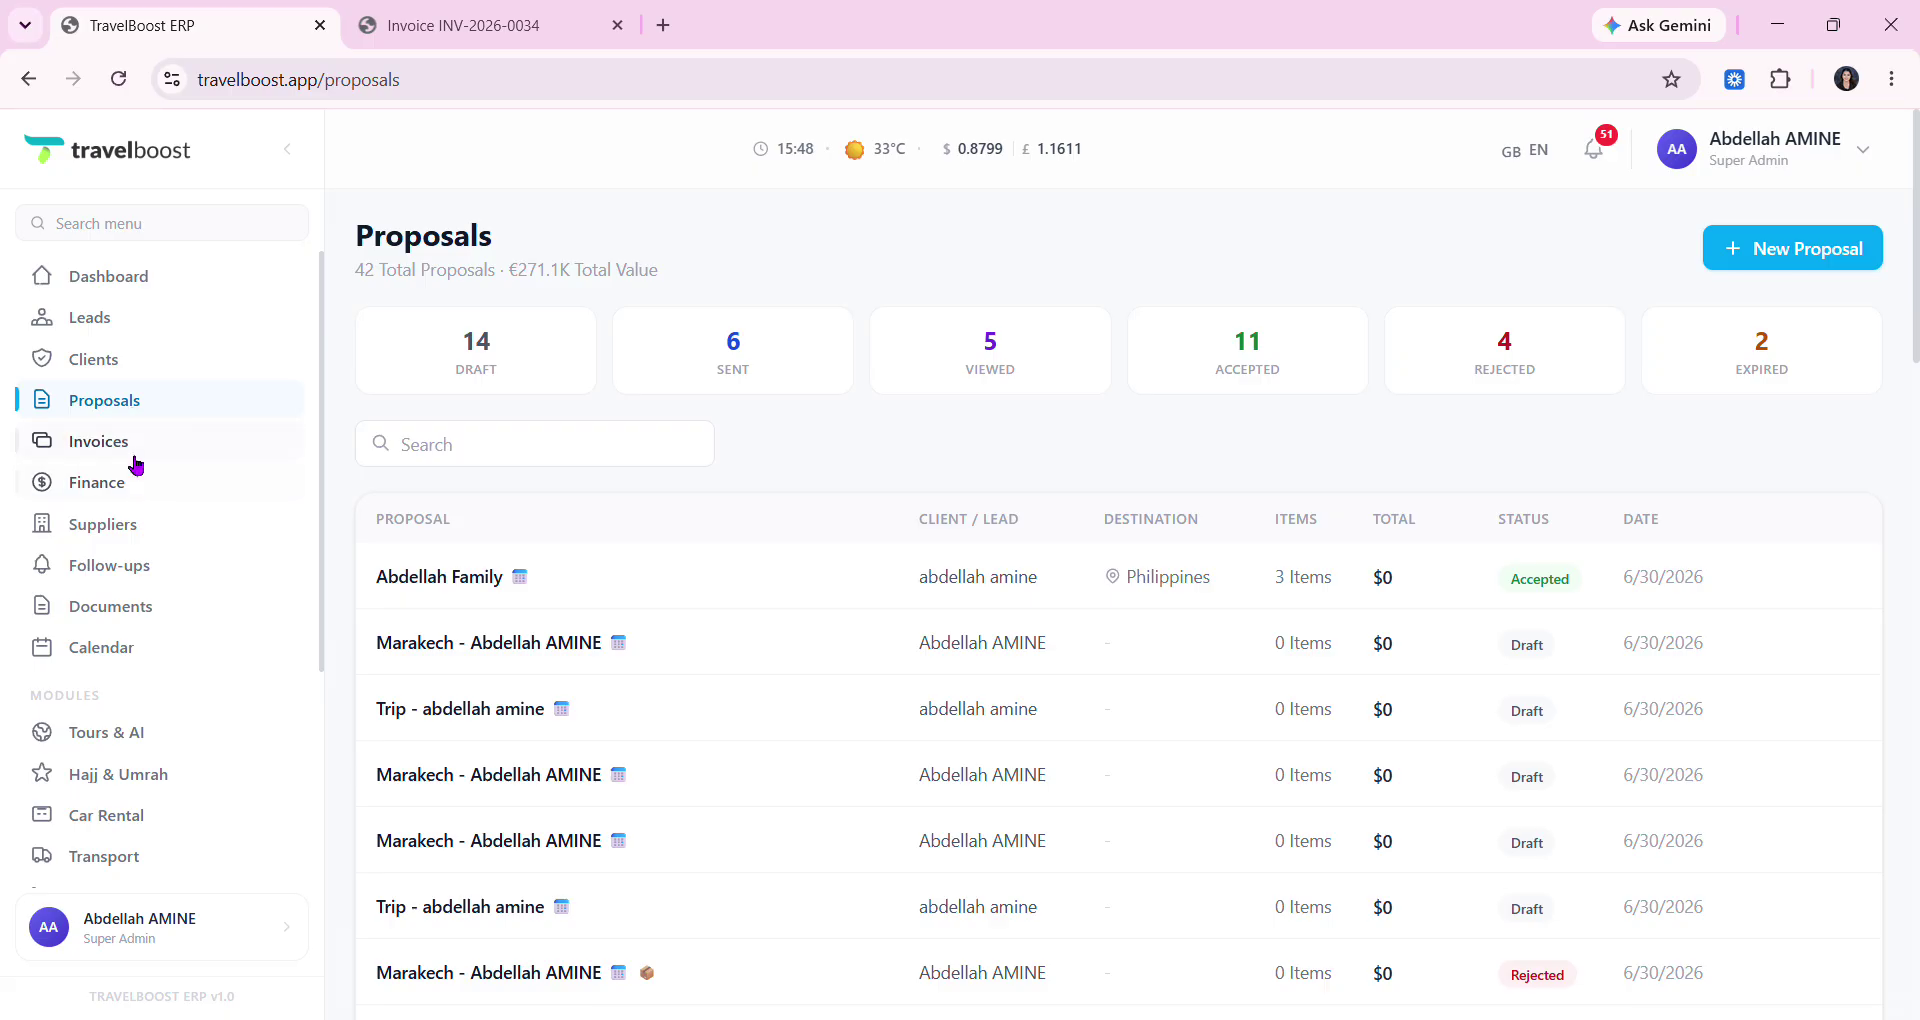
click(138, 449)
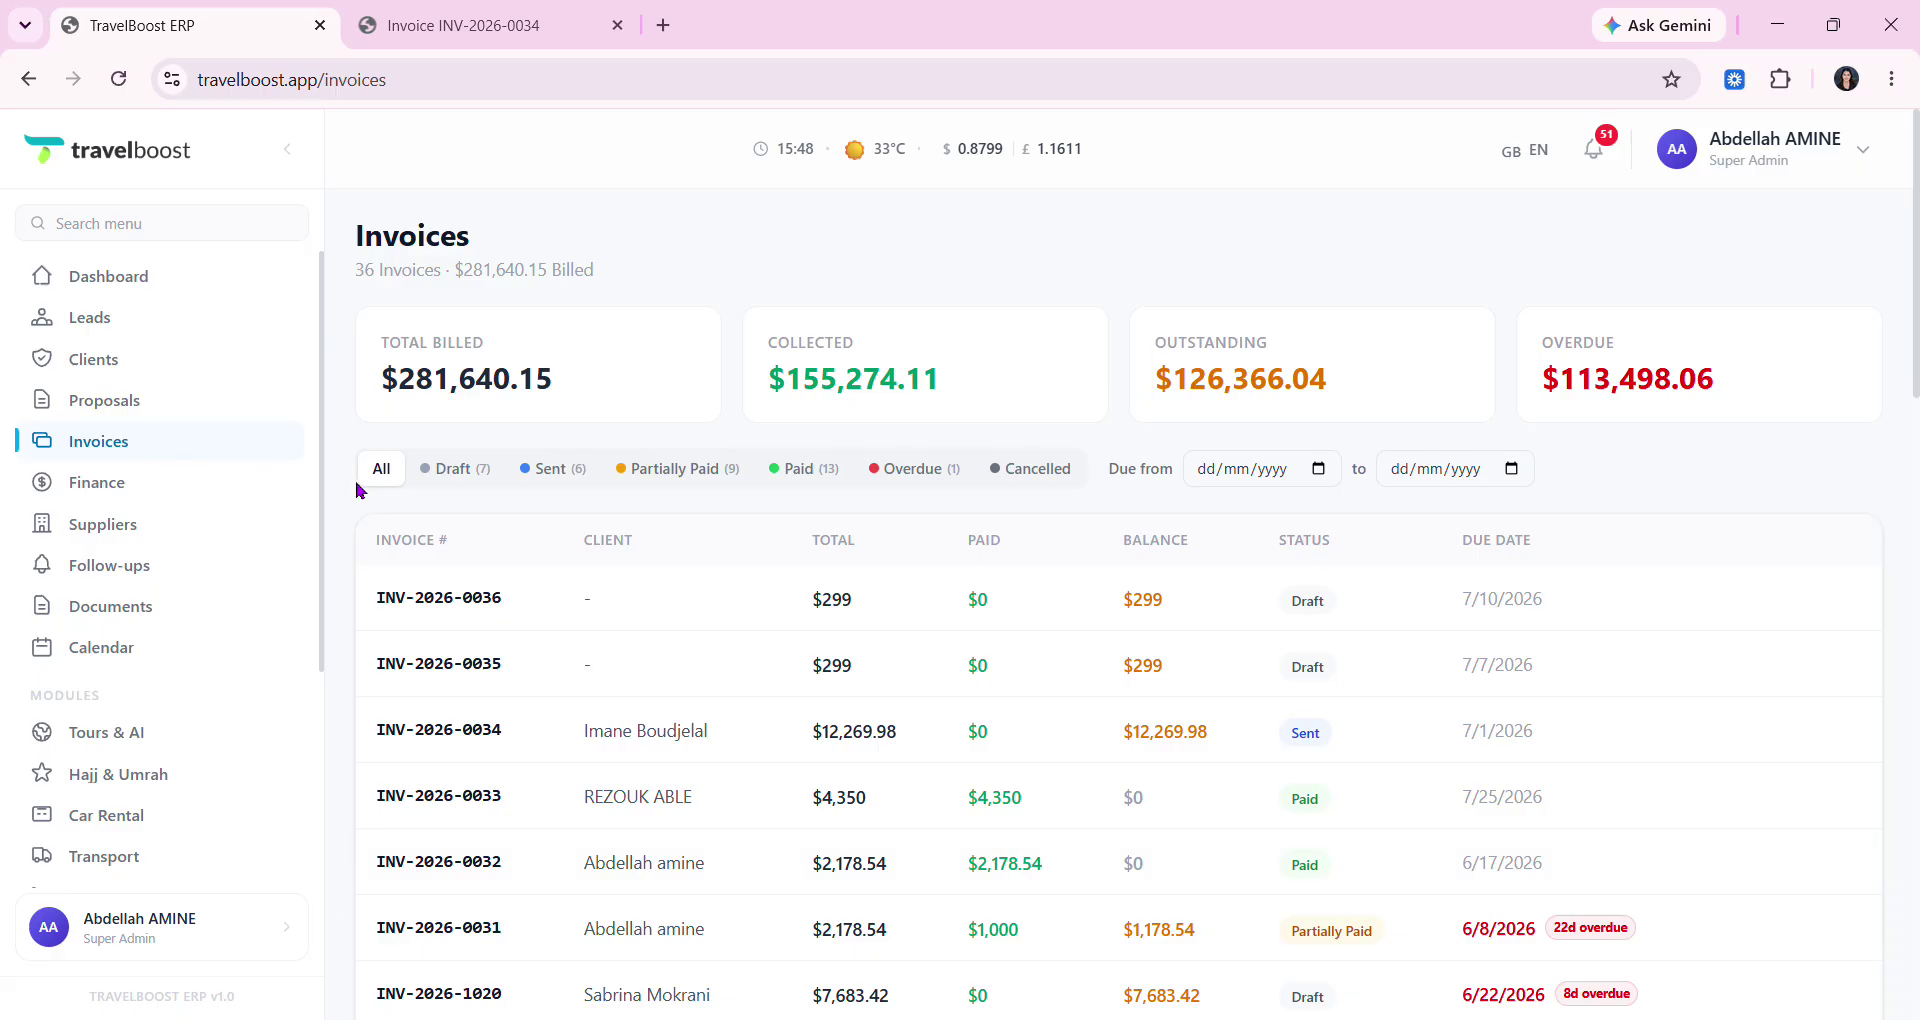
drag(343, 240, 1157, 578)
drag(1382, 742, 1503, 885)
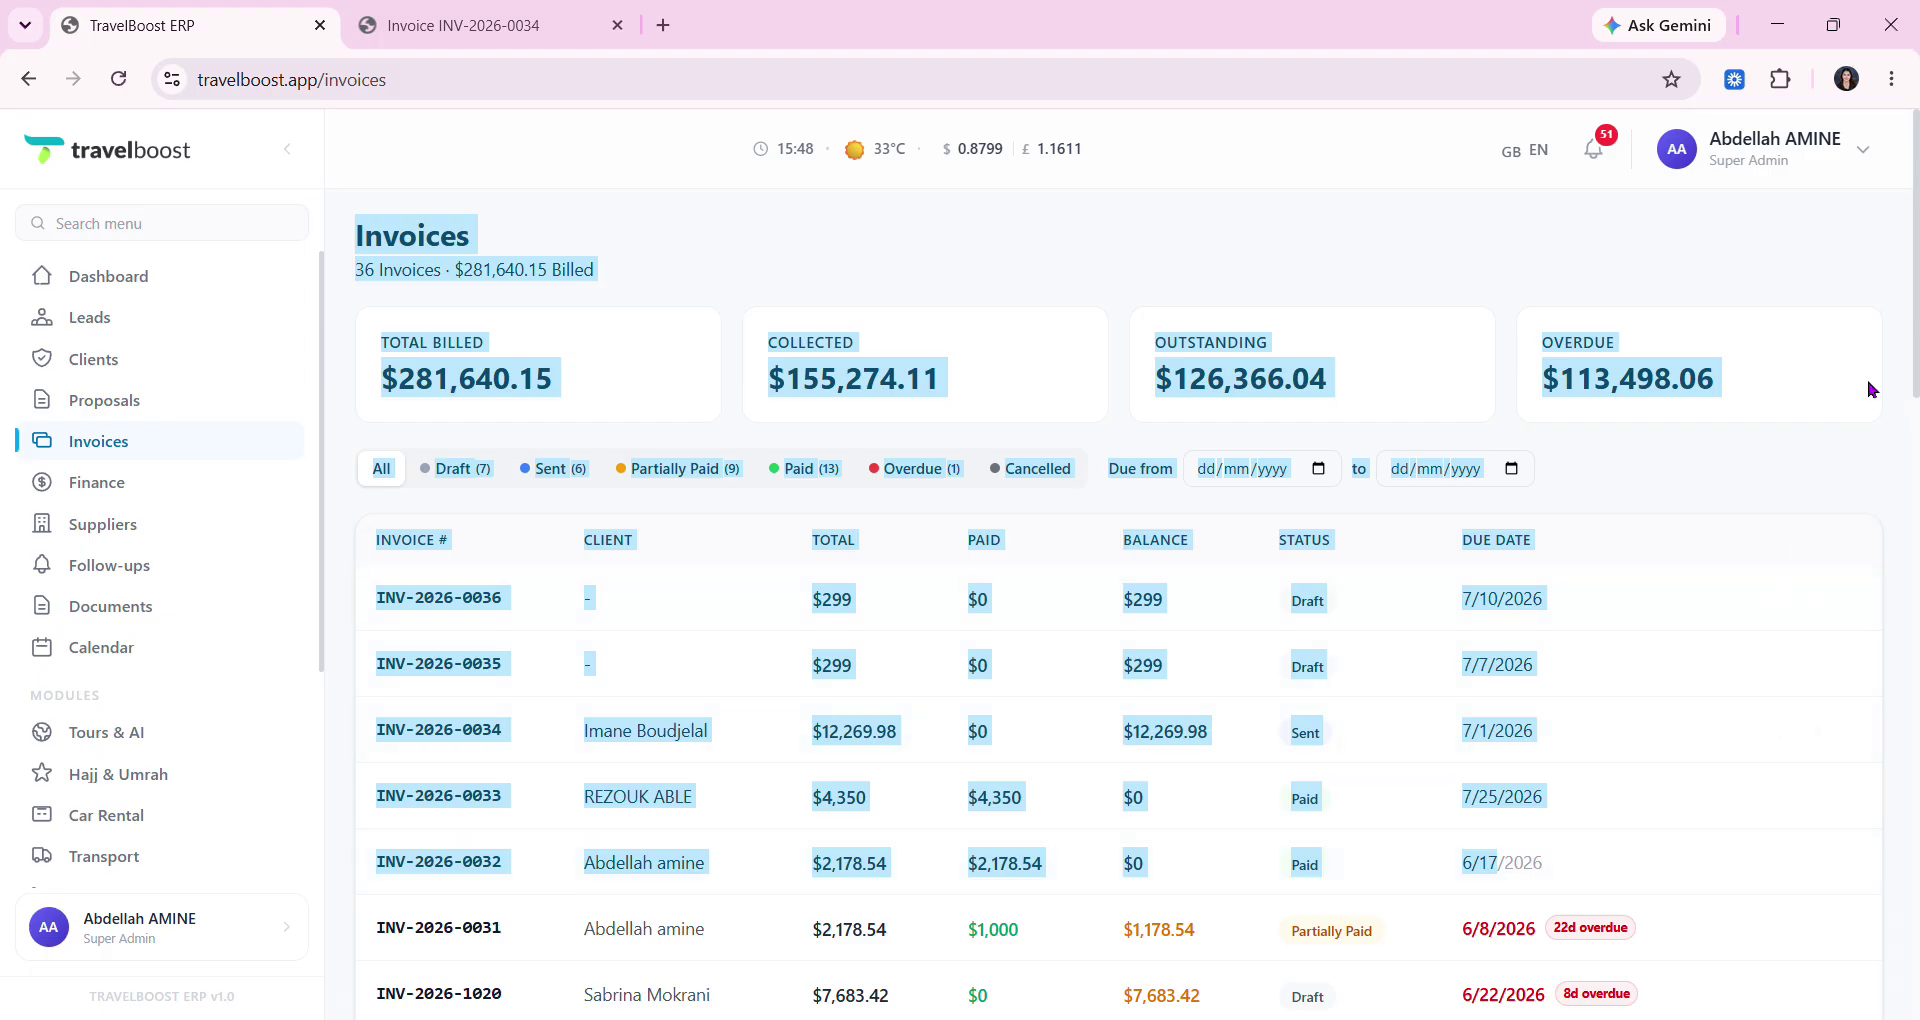
click(1905, 472)
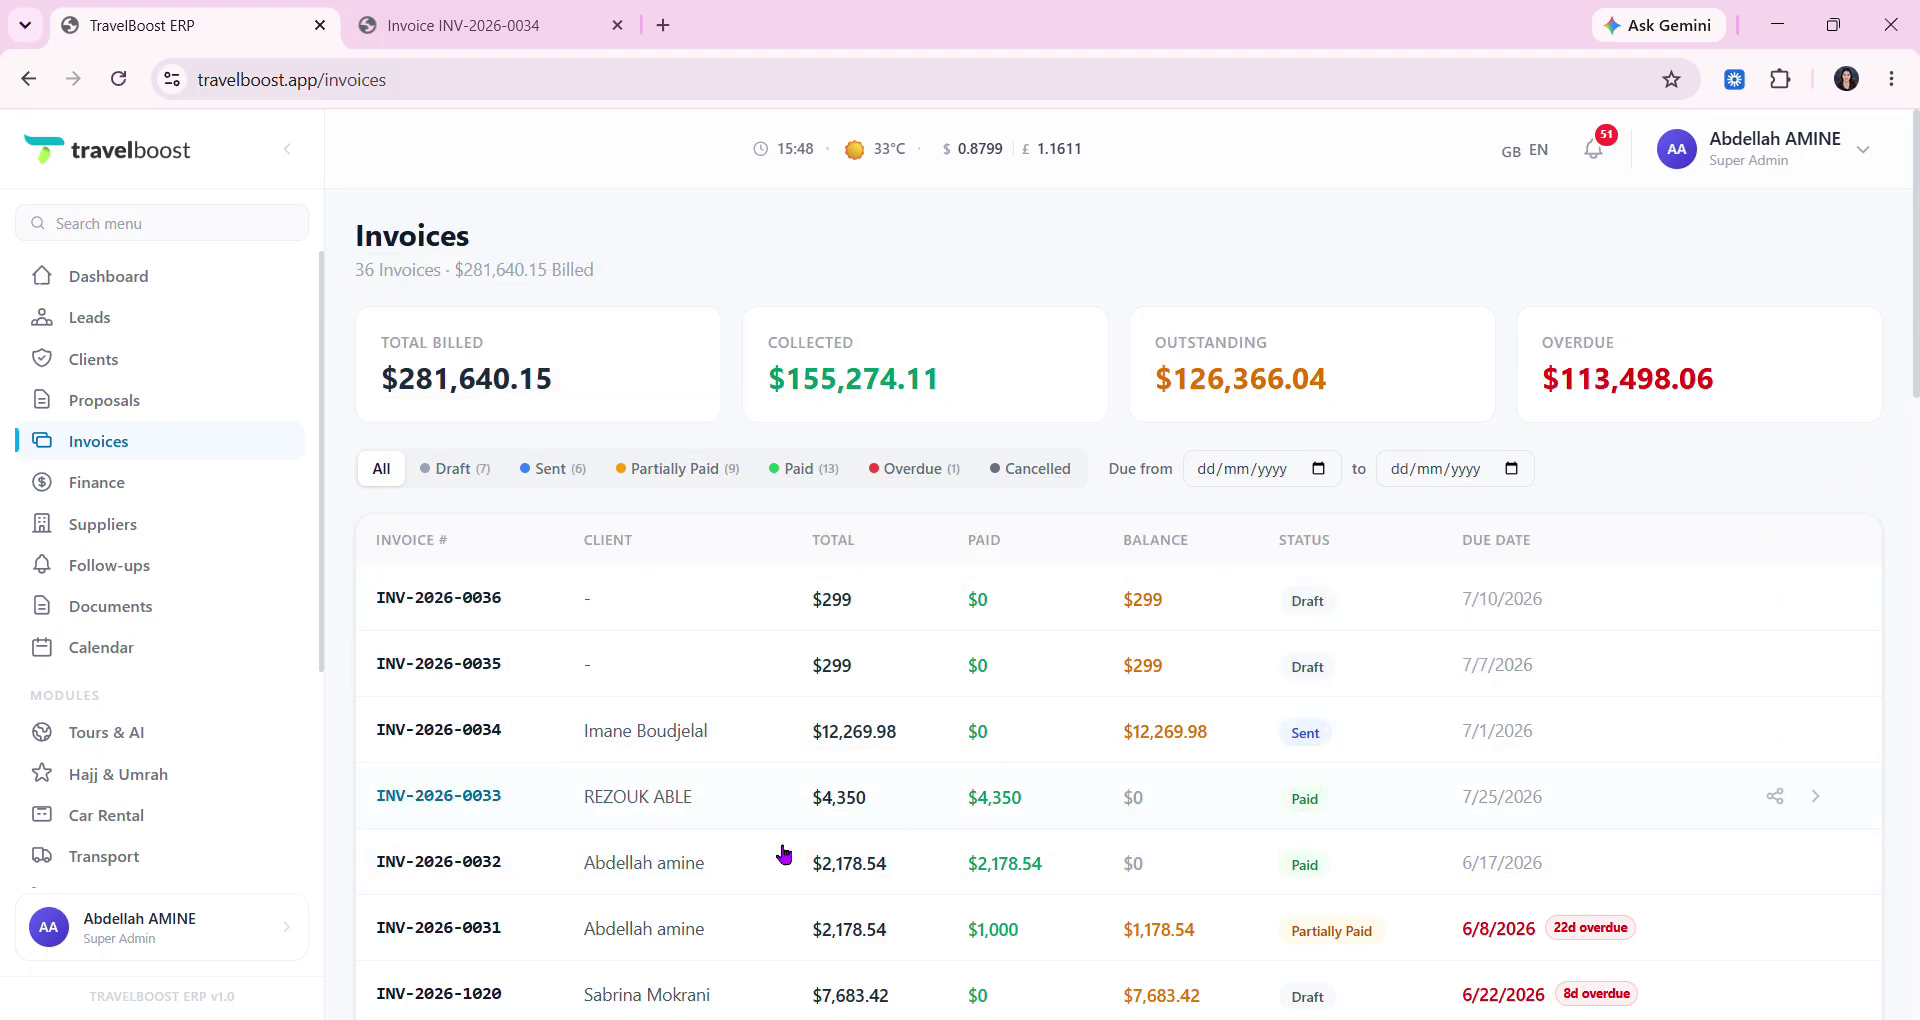